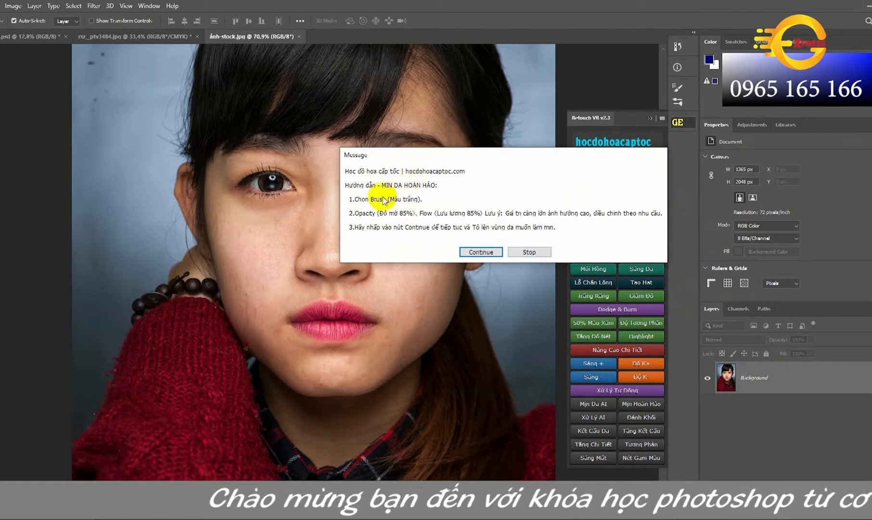
Step: Continue the Da hoàn hảo skin-smoothing action and prepare a round brush of 136 px with 10% hardness
left_click(479, 252)
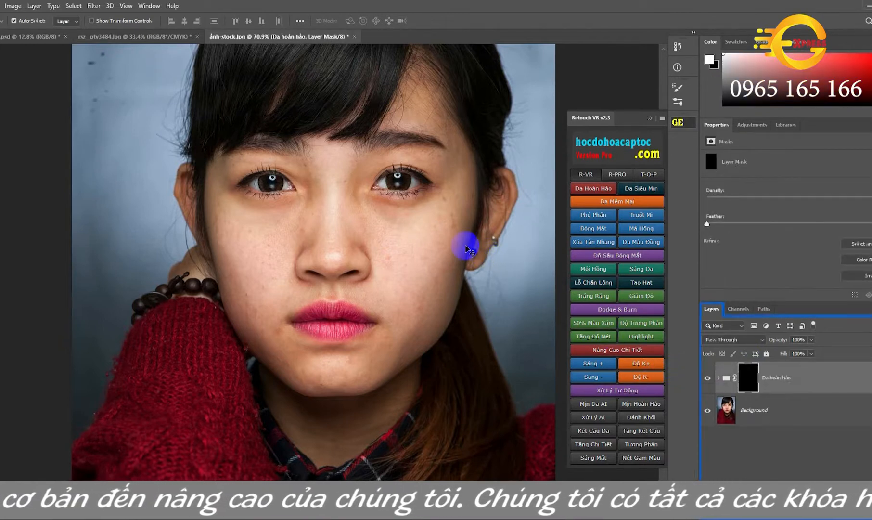
key("b")
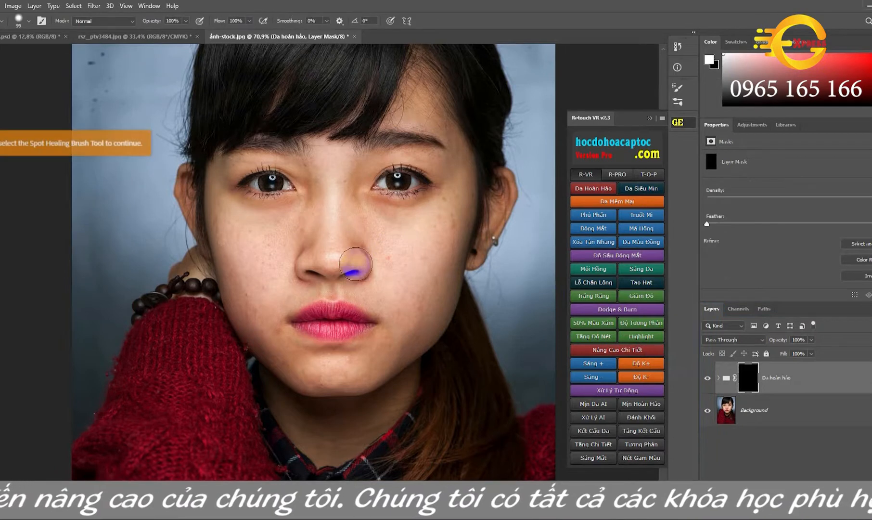
left_click_drag(342, 236, 352, 237)
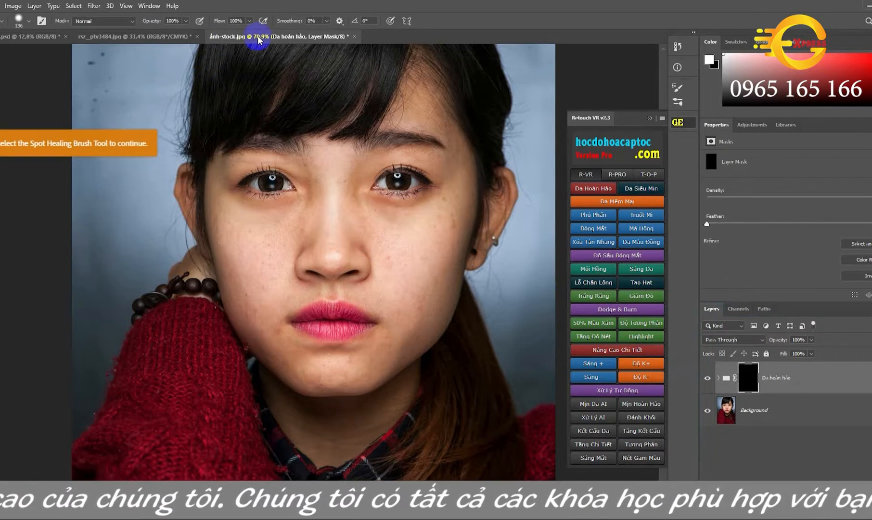
right_click(321, 204)
left_click(402, 140)
left_click_drag(402, 139, 377, 140)
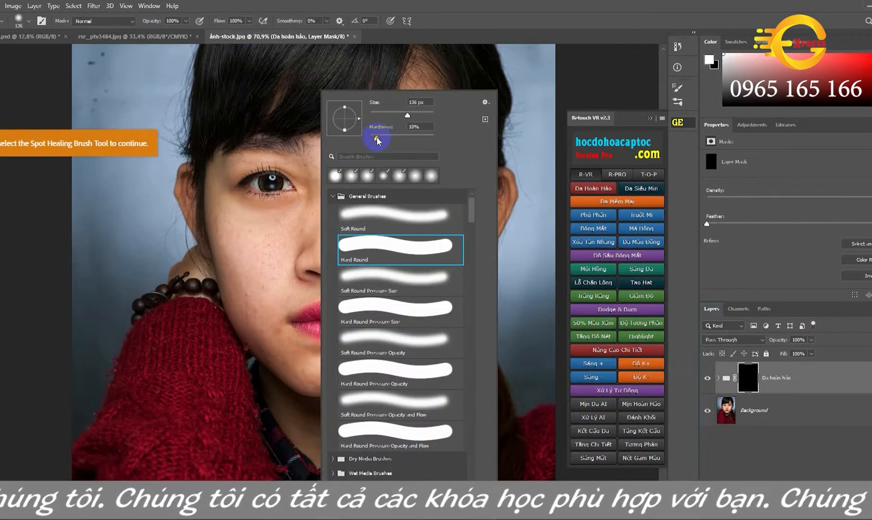
left_click(206, 164)
key("x")
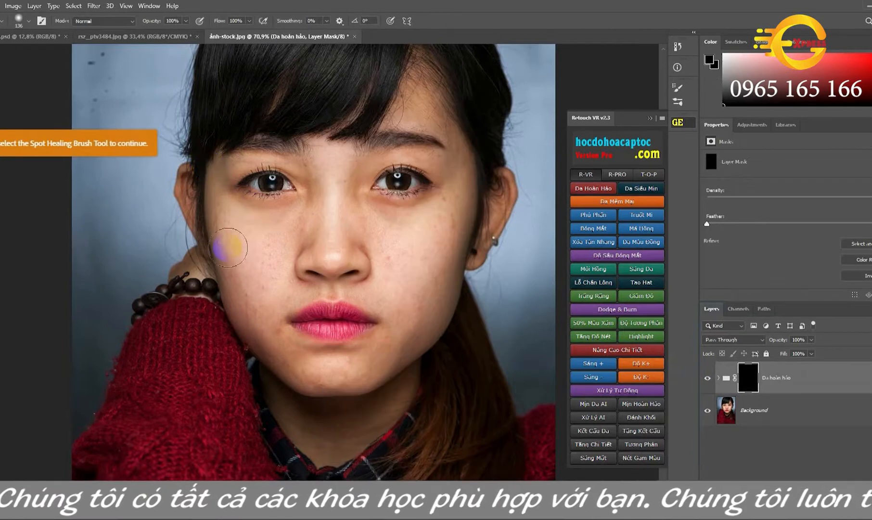
Step: Set the brush opacity to 38% and paint white on the Da hoàn hảo mask over both cheeks
mouse_move(261, 240)
left_mouse_down()
mouse_move(261, 258)
mouse_move(244, 256)
left_mouse_up()
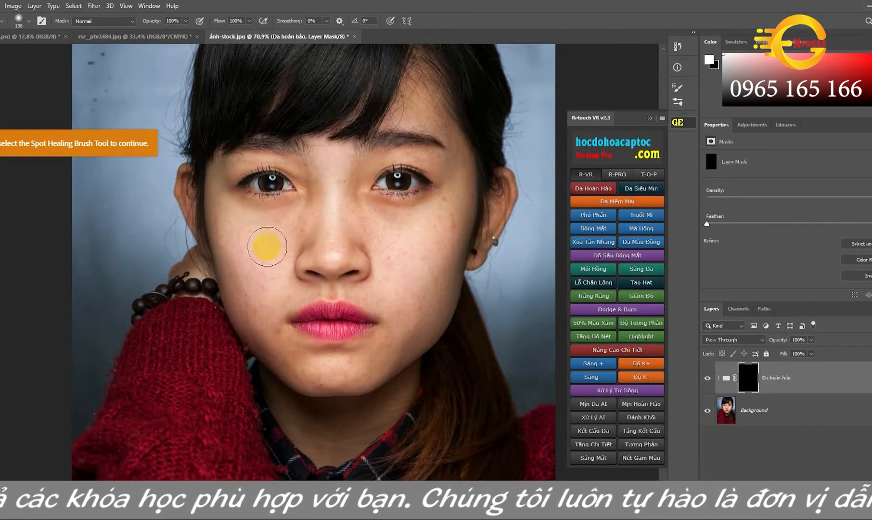
left_click(252, 288)
left_click(186, 20)
left_click(159, 33)
left_click_drag(389, 234, 385, 233)
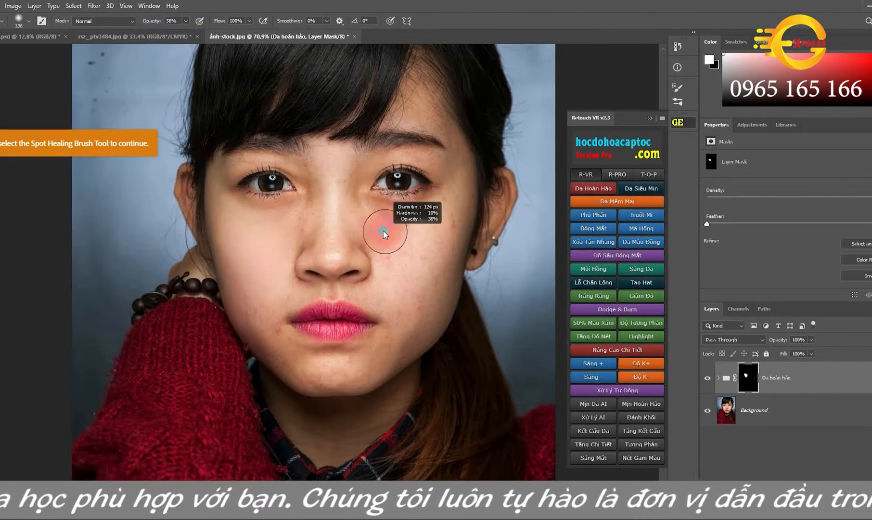
left_click_drag(396, 266, 422, 275)
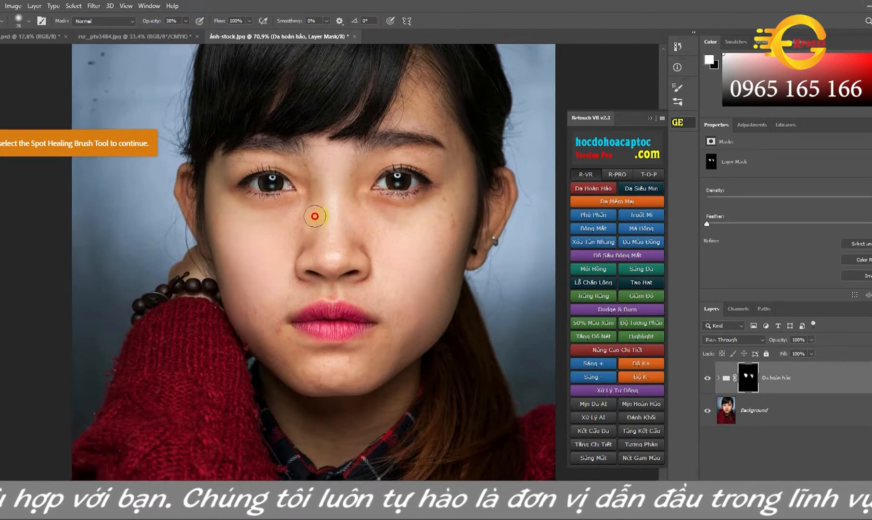
Step: Paint the Da hoàn hảo mask over the freckled skin below the eye and on the cheek on the earring side
scroll(390, 240, "up", 5)
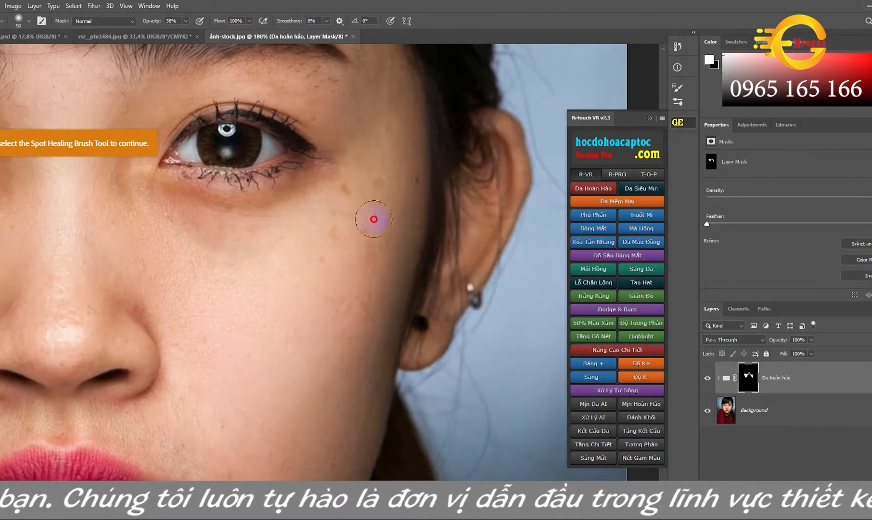
left_click_drag(370, 214, 337, 208)
left_click(215, 439)
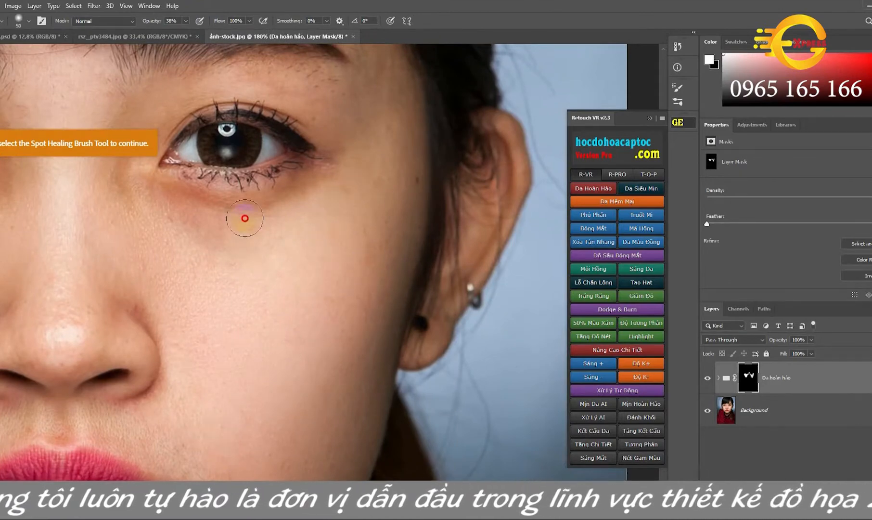
left_click_drag(406, 198, 357, 302)
Step: Extend the mask painting with the 50 px brush over the bracelet-side cheek and temple and down towards the chin
scroll(358, 300, "down", 2)
left_click_drag(144, 272, 398, 238)
left_click_drag(335, 257, 317, 288)
left_click_drag(114, 263, 173, 230)
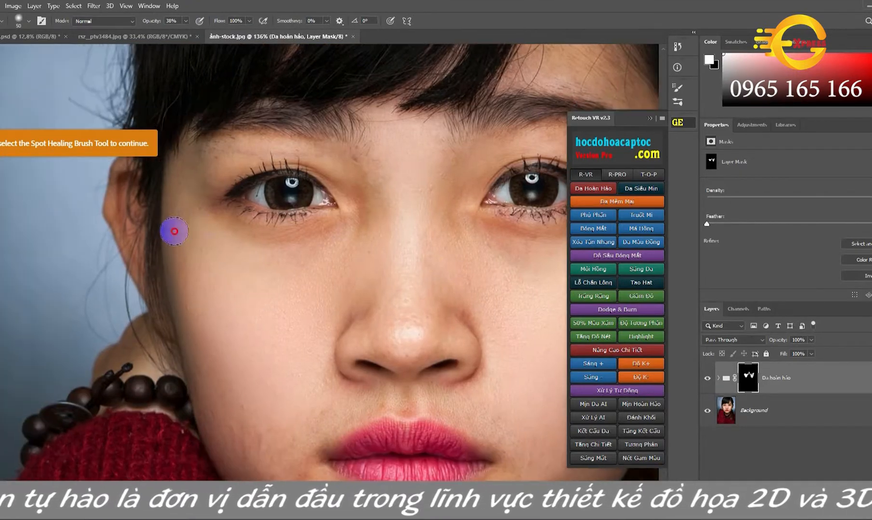
left_click_drag(424, 434, 356, 275)
mouse_move(227, 260)
left_mouse_down()
mouse_move(165, 245)
mouse_move(325, 380)
left_mouse_up()
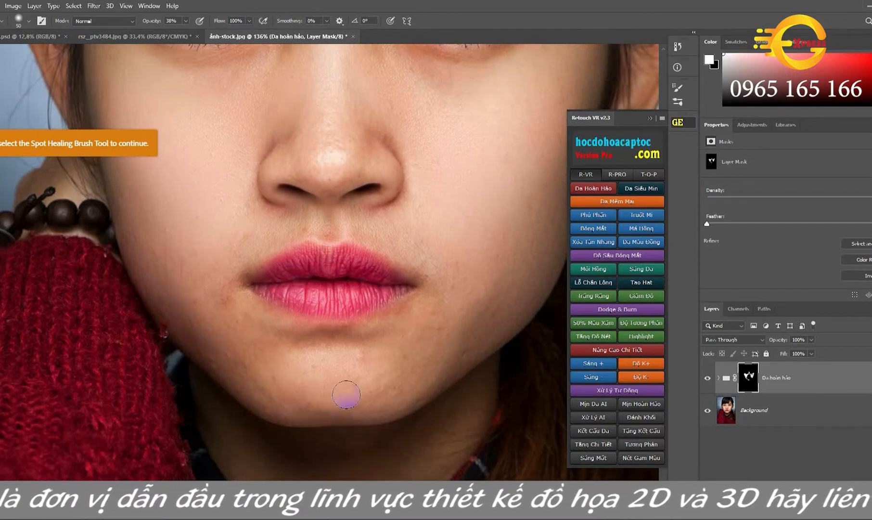
Step: Raise the brush opacity to 48% and paint the mask over the chin and the tip of the nose
left_click_drag(469, 294, 440, 252)
key("4")
key("8")
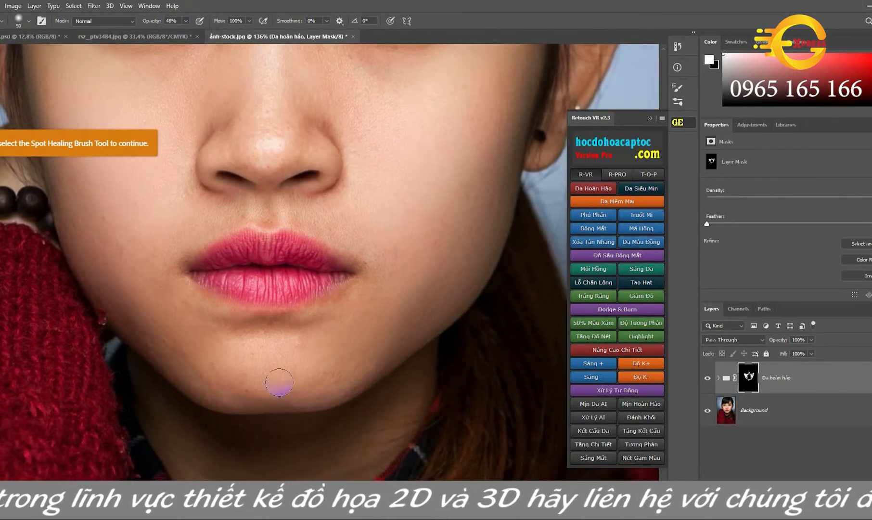
left_click_drag(370, 328, 313, 363)
scroll(217, 181, "down", 1)
scroll(217, 181, "up", 5)
mouse_move(231, 192)
left_mouse_down()
mouse_move(313, 194)
mouse_move(286, 194)
left_mouse_up()
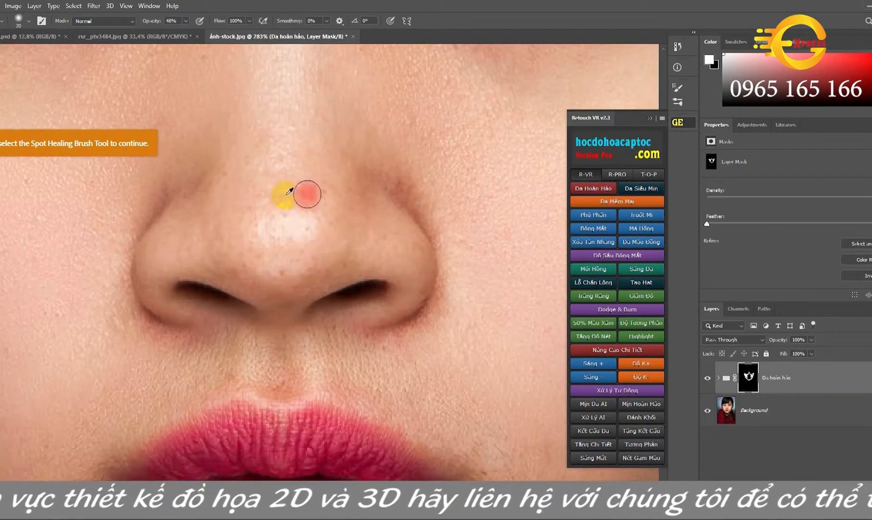
mouse_move(258, 225)
left_mouse_down()
mouse_move(298, 237)
mouse_move(276, 271)
left_mouse_up()
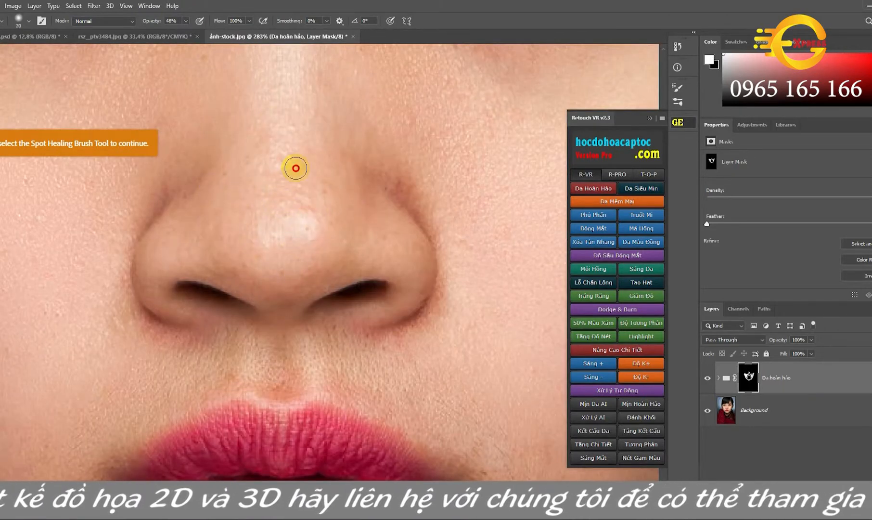
Step: Paint the mask with a small brush over the skin around the eyebrows, the temple and the jawline
scroll(272, 247, "down", 5)
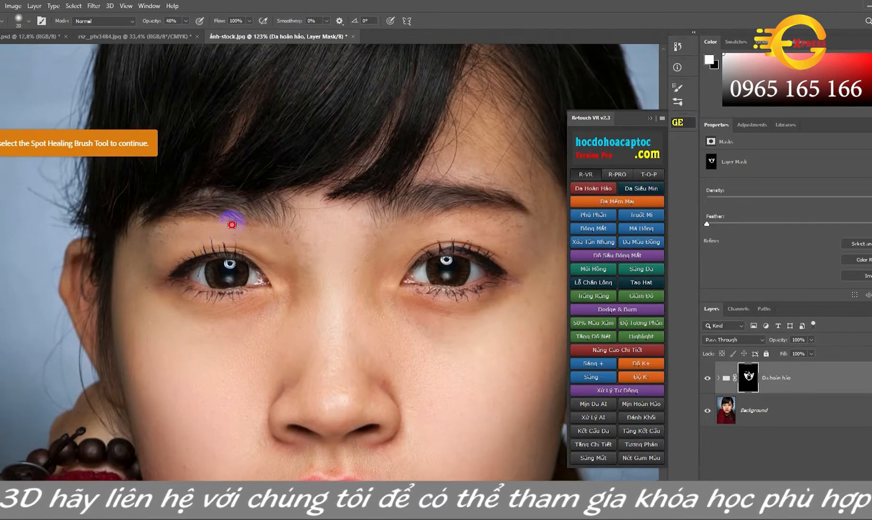
mouse_move(447, 223)
left_mouse_down()
mouse_move(328, 209)
mouse_move(358, 211)
left_mouse_up()
scroll(361, 217, "down", 2)
scroll(331, 288, "up", 5)
left_click_drag(491, 235, 250, 234)
left_click_drag(250, 233, 247, 233)
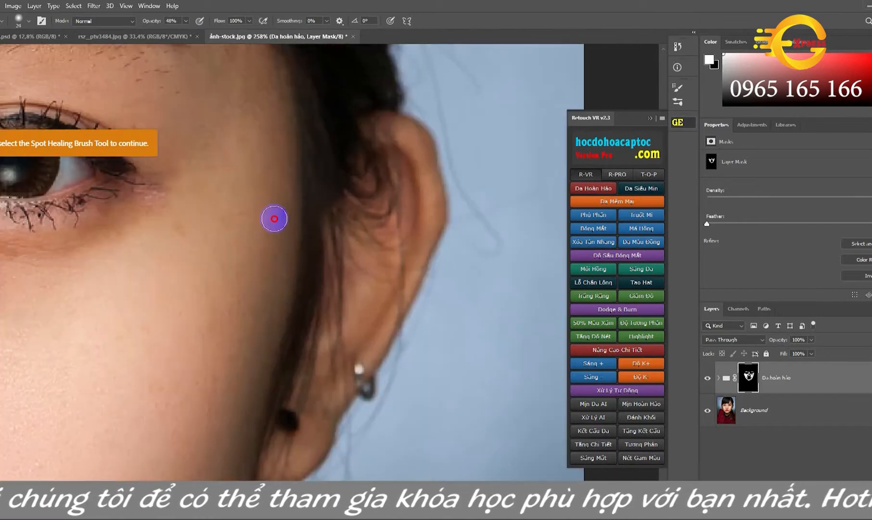
scroll(144, 362, "down", 3)
left_click_drag(224, 306, 353, 181)
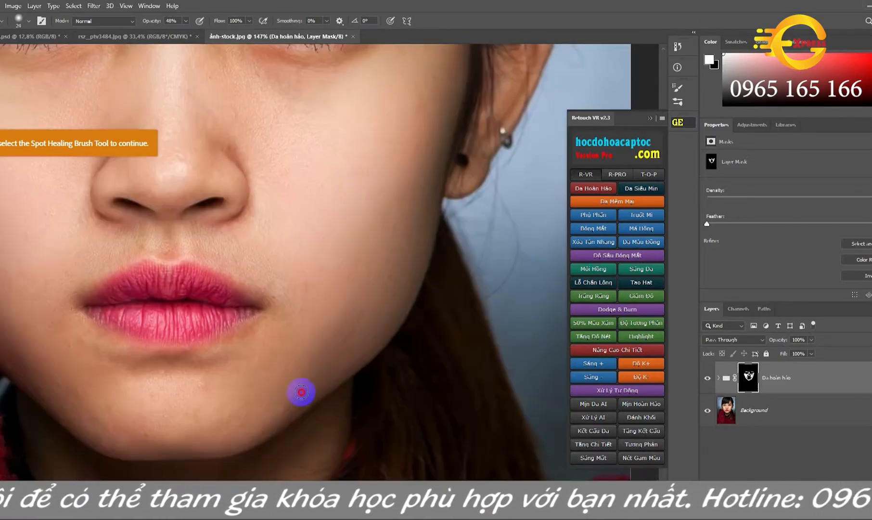
left_click_drag(117, 376, 343, 356)
Step: Select the Background layer and retouch the remaining blemishes on the face with the Spot Healing Brush
key("j")
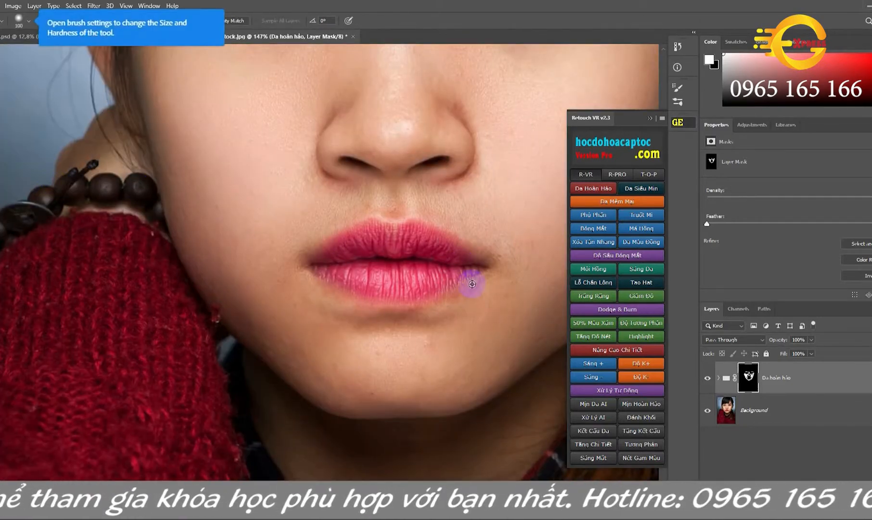
left_click_drag(472, 284, 347, 306)
left_click(462, 205, "alt")
left_click(462, 205)
left_click(753, 410)
left_click_drag(510, 78, 337, 296)
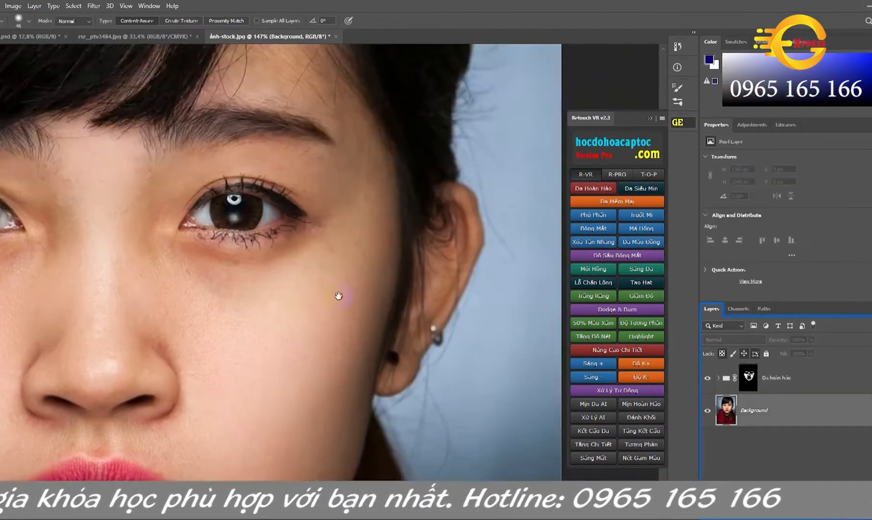
left_click_drag(335, 459, 353, 300)
scroll(339, 305, "up", 5)
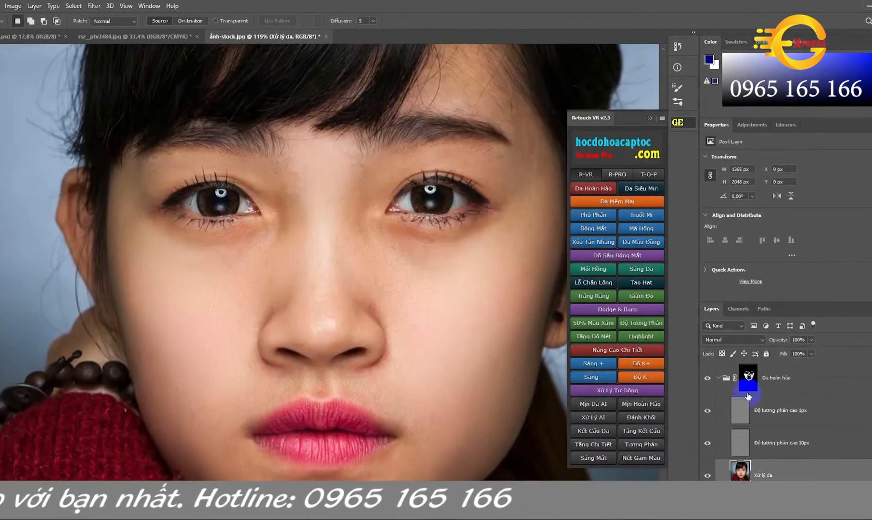
Step: Collapse the Da hoàn hảo group and compare the portrait before and after the skin retouch
left_click(719, 385)
left_click(718, 378)
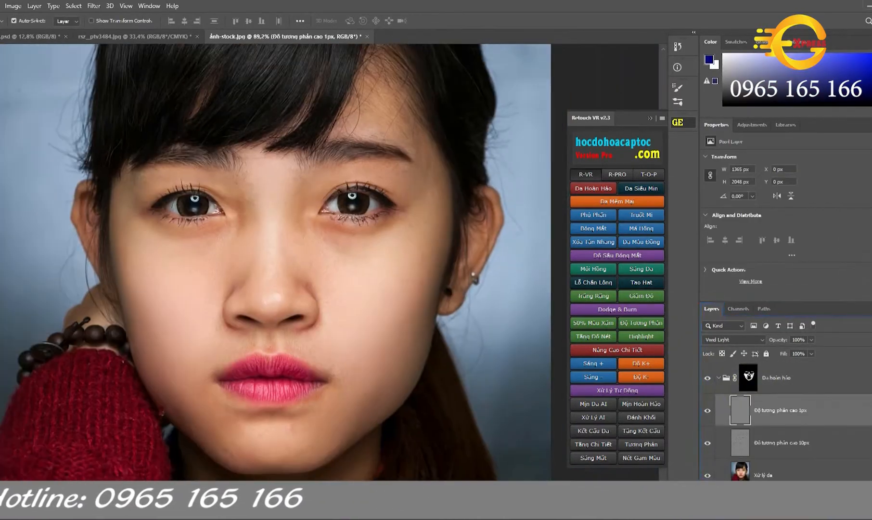
left_click(718, 379)
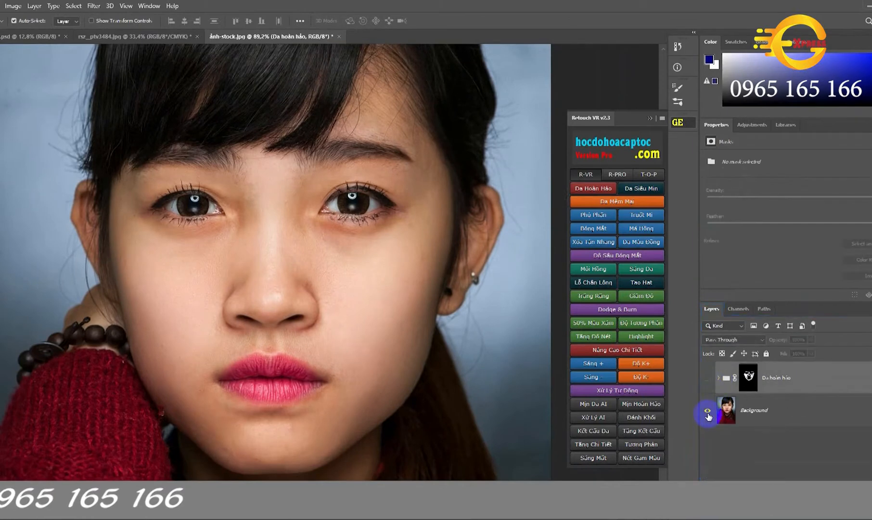
left_click(707, 413, "alt")
left_click_drag(241, 205, 259, 284)
scroll(311, 260, "down", 3)
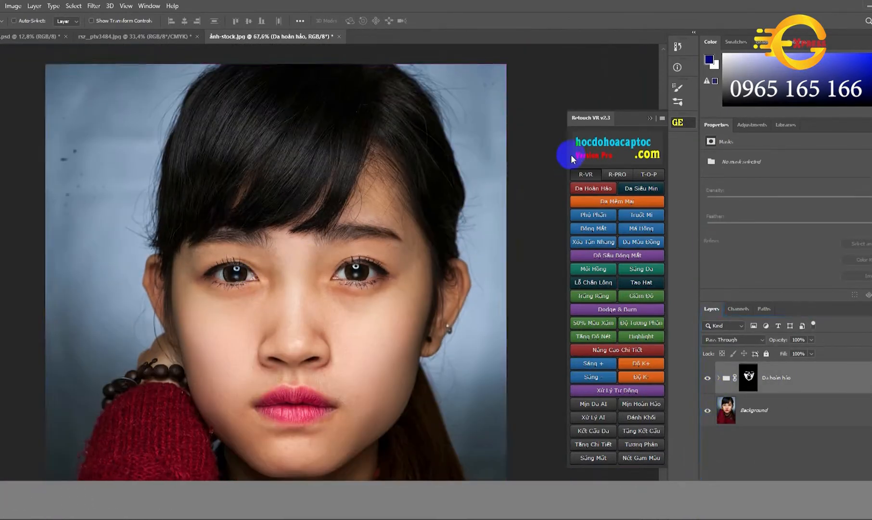
key("ctrl+f")
key("Escape")
key("ctrl+shift+e")
key("ctrl+z")
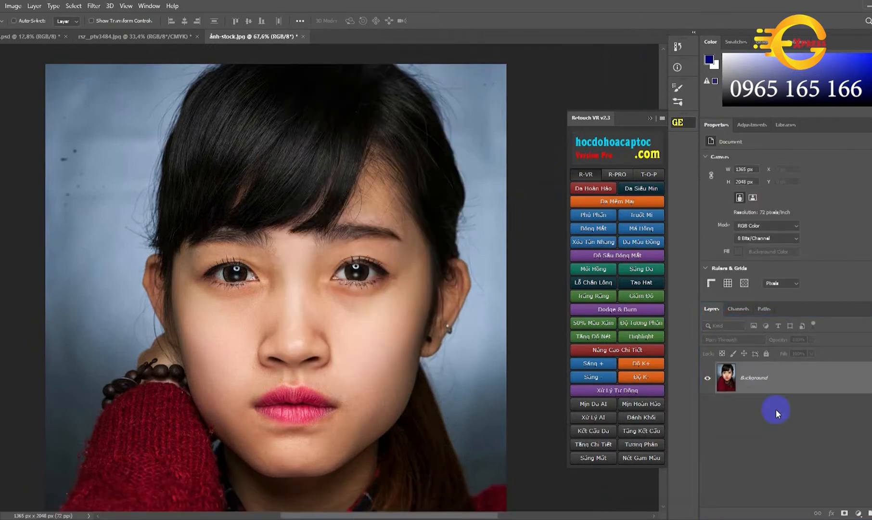
Step: Stamp all visible layers into a new top layer and search the quick actions for "remove"
key("ctrl+alt+shift+e")
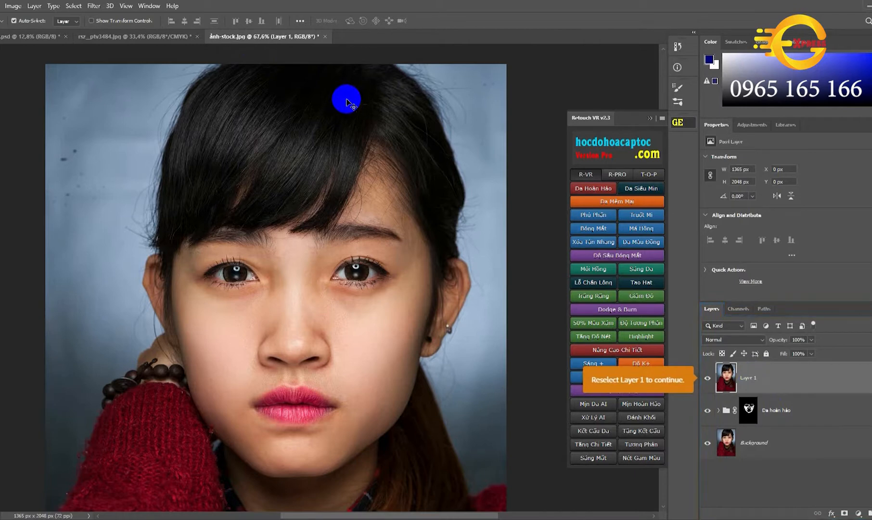
key("ctrl+f")
type("re")
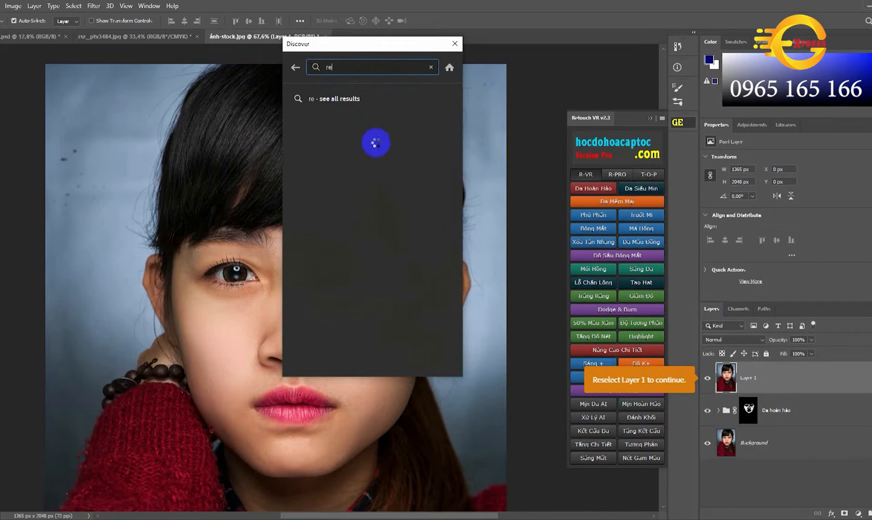
type("move")
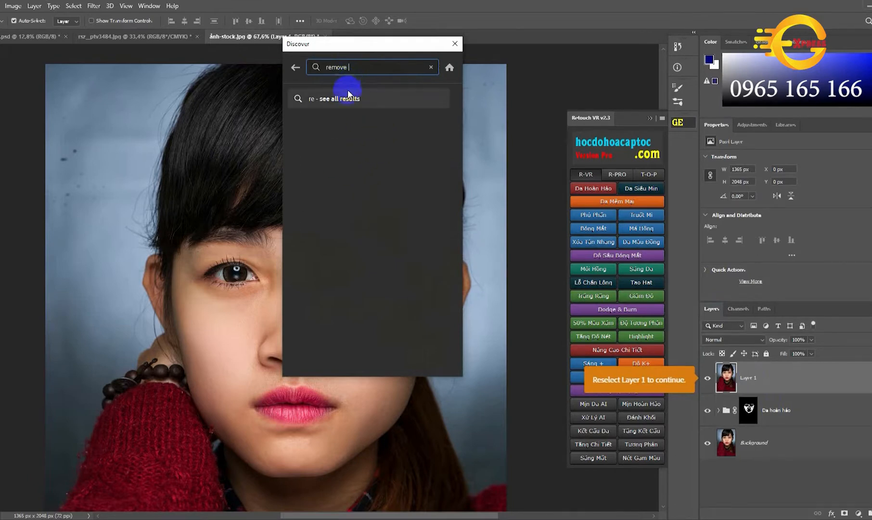
Step: Apply the Remove background quick action to Layer 1 and hide the Background layer
left_click(339, 322)
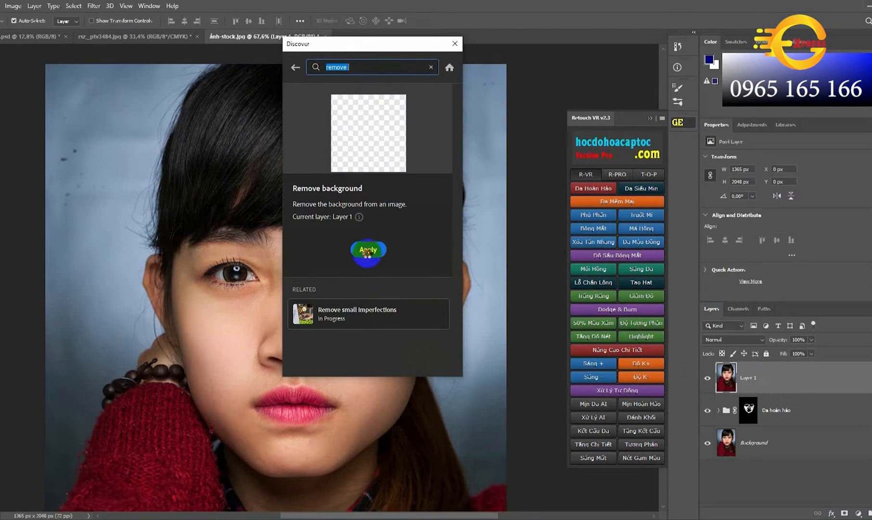
left_click(367, 250)
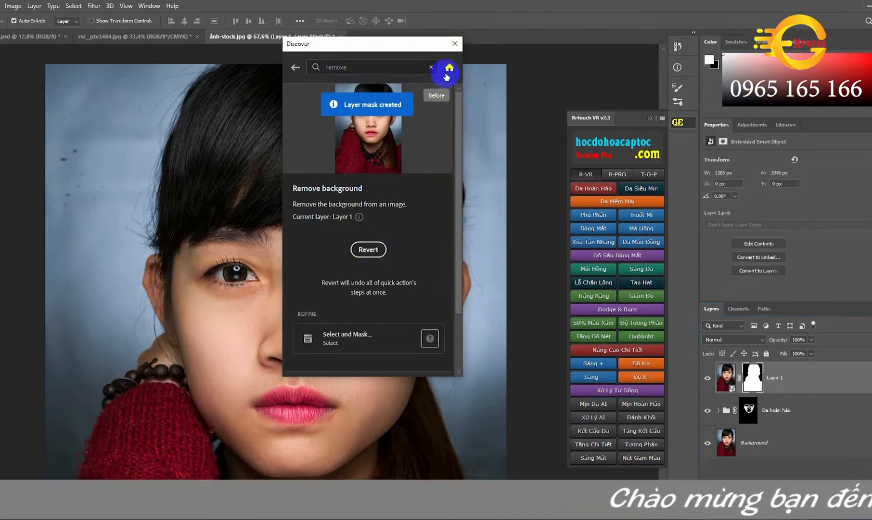
left_click(455, 44)
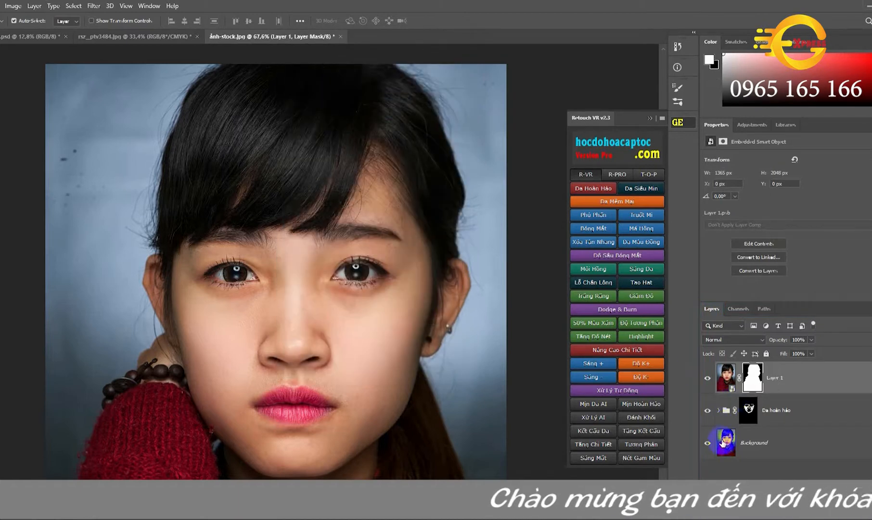
left_click(708, 440)
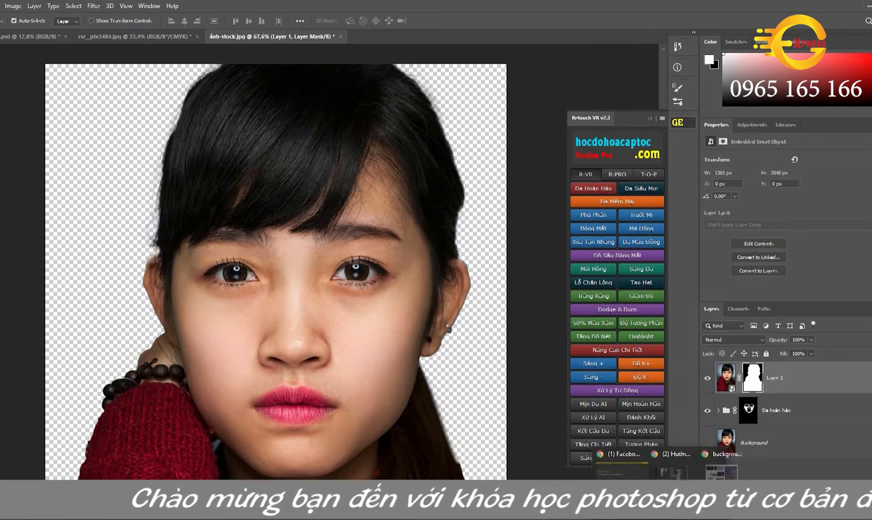
Step: Switch to the Chrome image search for "background" and copy the blue and purple neon lines picture
left_click(761, 443)
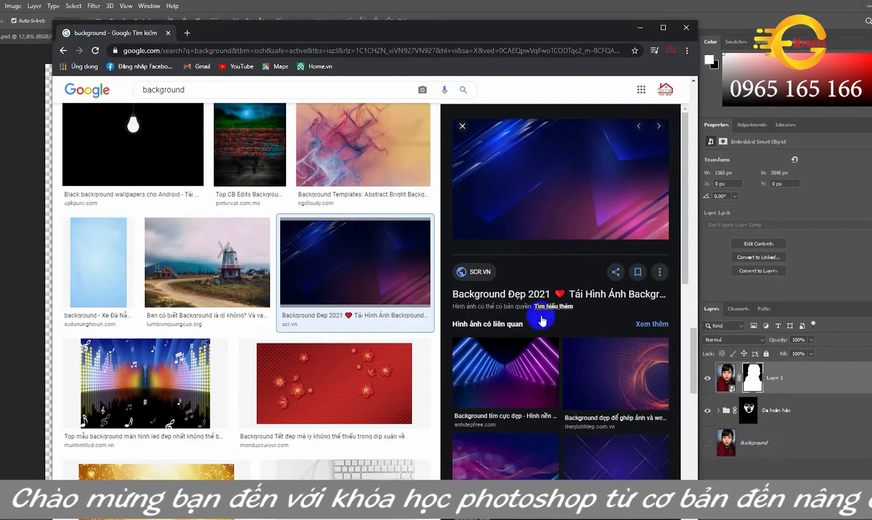
left_click(521, 383)
right_click(549, 178)
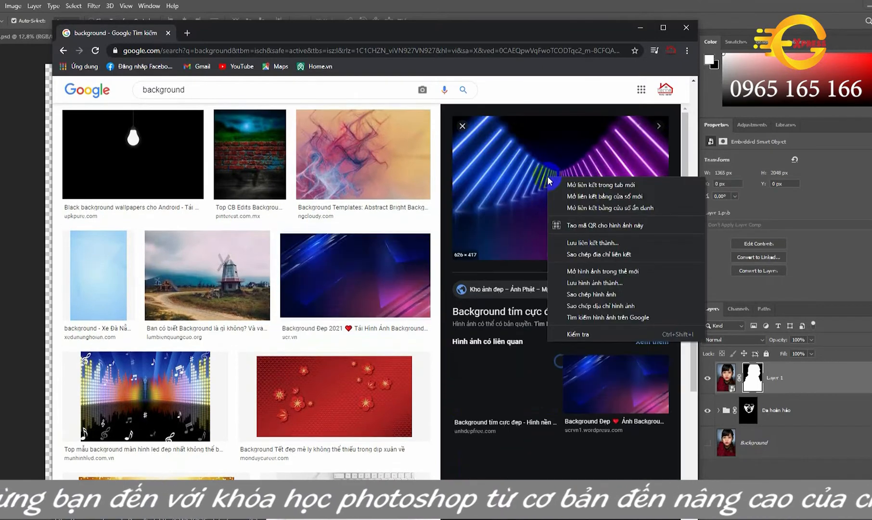
left_click(589, 294)
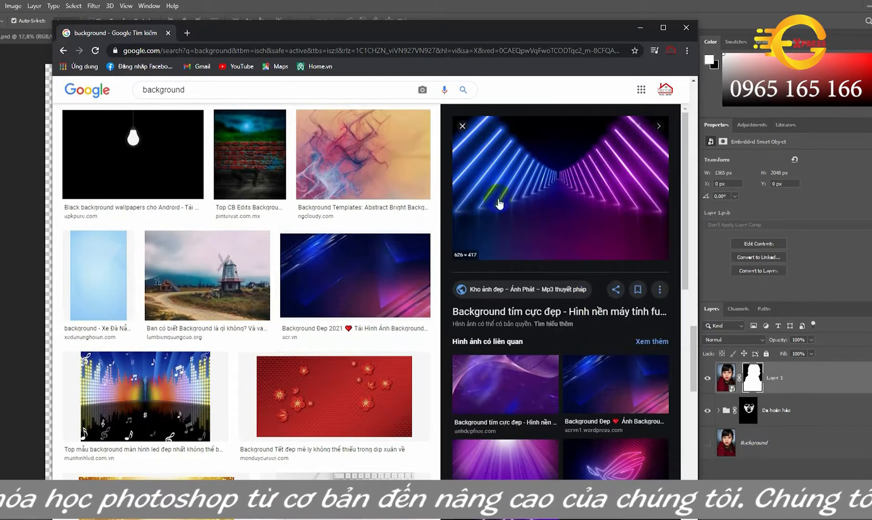
Step: Copy the dark blue diagonal light-streaks picture from the image search, switch to Photoshop and paste it into the portrait document
left_click(423, 277)
right_click(548, 171)
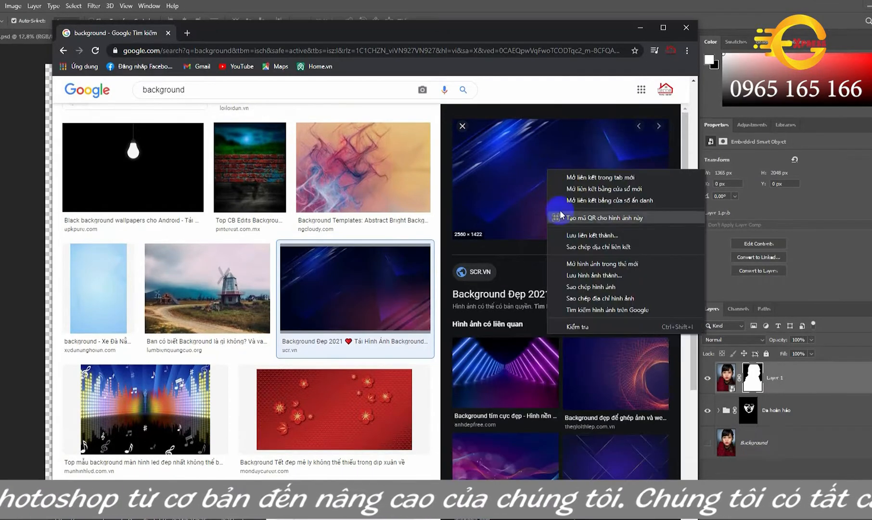
left_click(583, 286)
key("alt+Tab")
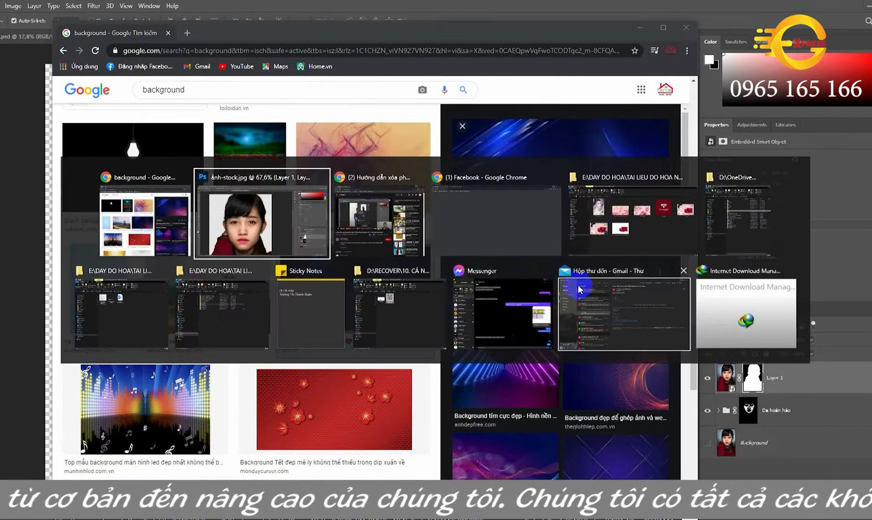
key("ctrl+v")
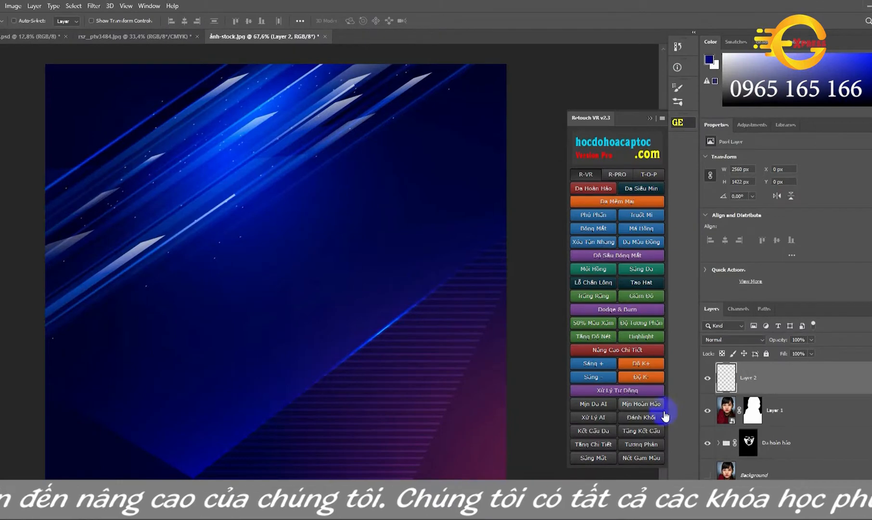
Step: Move the pasted background layer between Layer 1 and the Da hoàn hảo group, and make Layer 1 active
left_click_drag(726, 380, 727, 439)
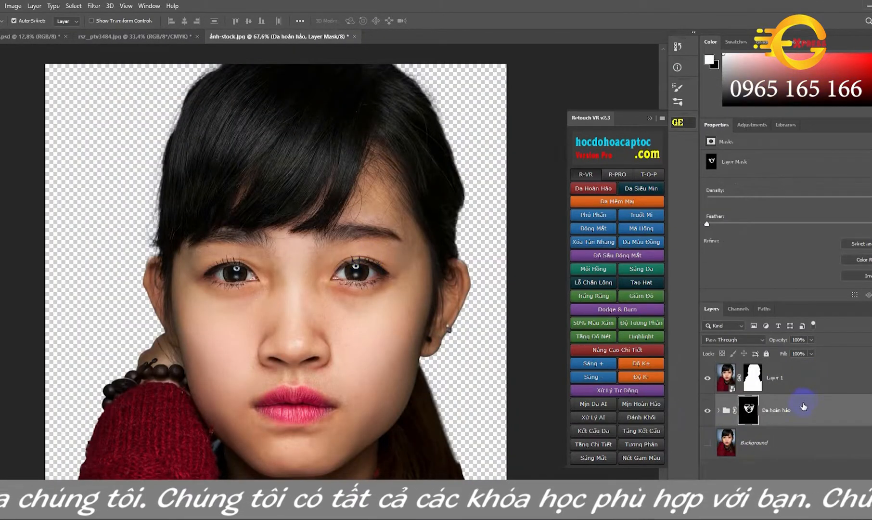
left_click_drag(764, 385, 760, 418)
scroll(236, 286, "down", 2)
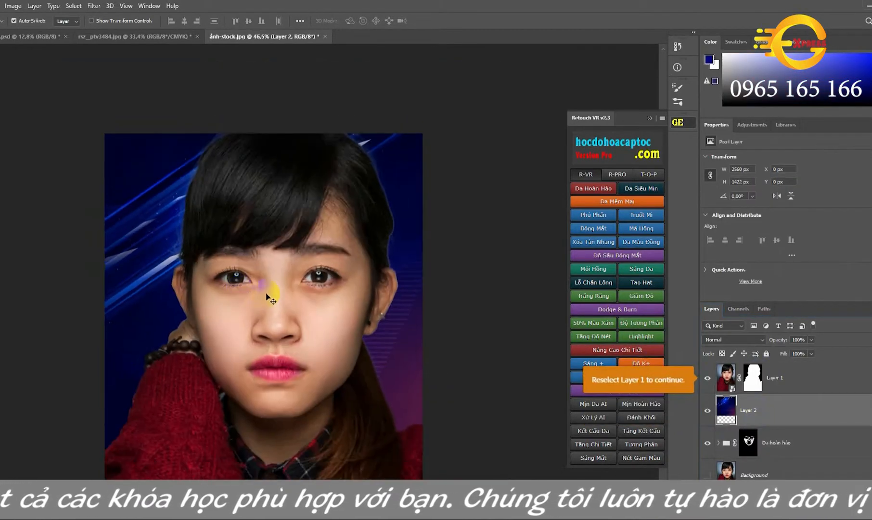
scroll(380, 357, "down", 2)
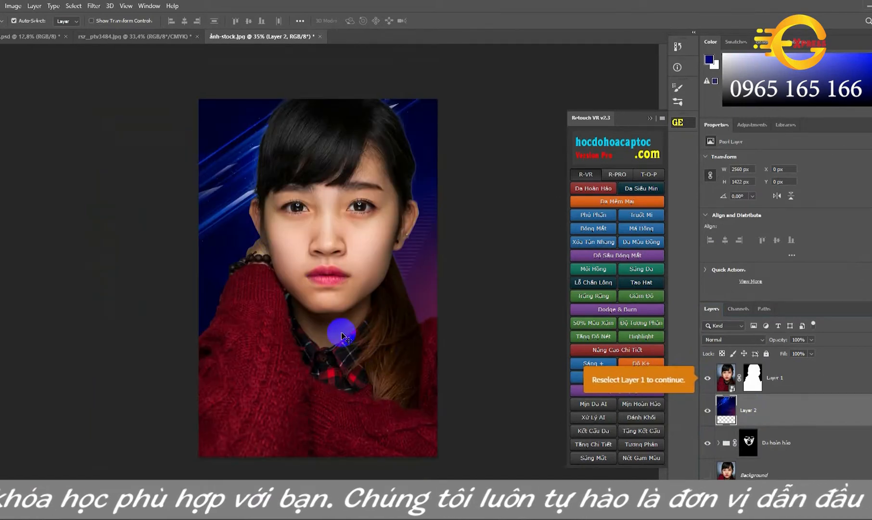
scroll(339, 230, "up", 2)
scroll(337, 226, "up", 3)
left_click(343, 202)
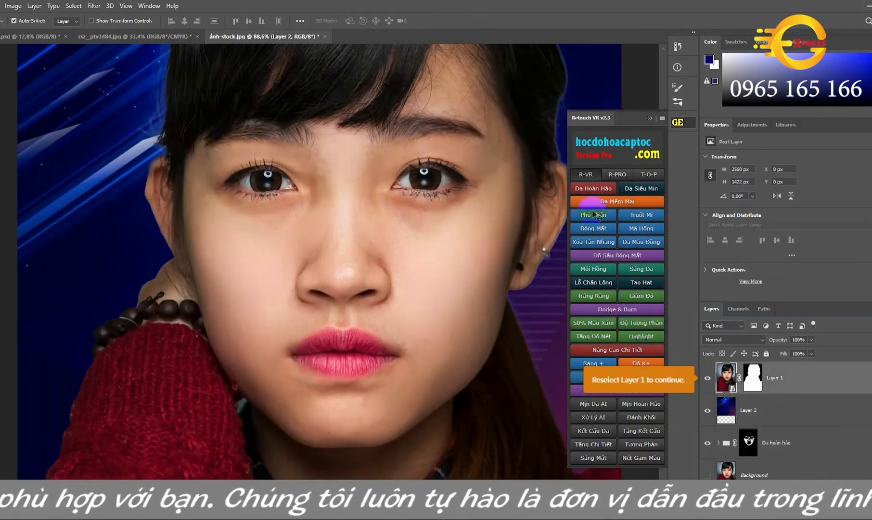
Step: Look through the Retouch VR tool sets and both pages of the Len Mắt eye lens collection
left_click(617, 175)
left_click(648, 175)
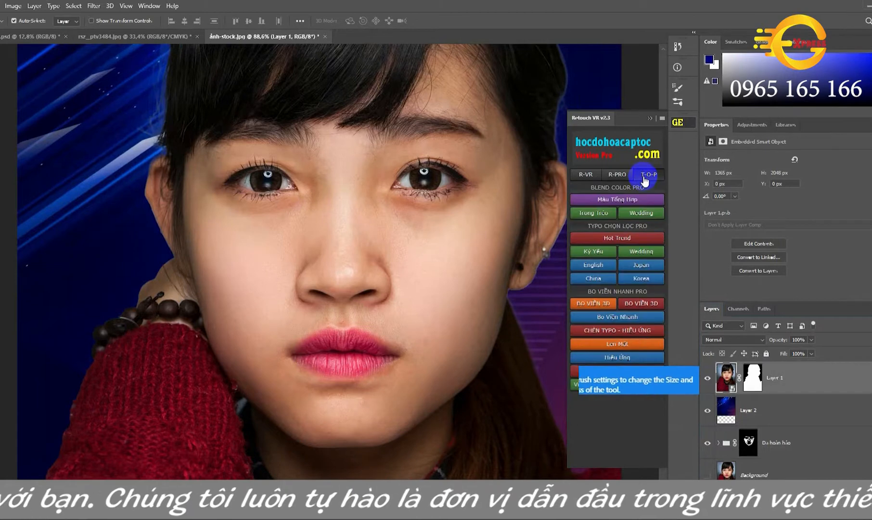
left_click(585, 174)
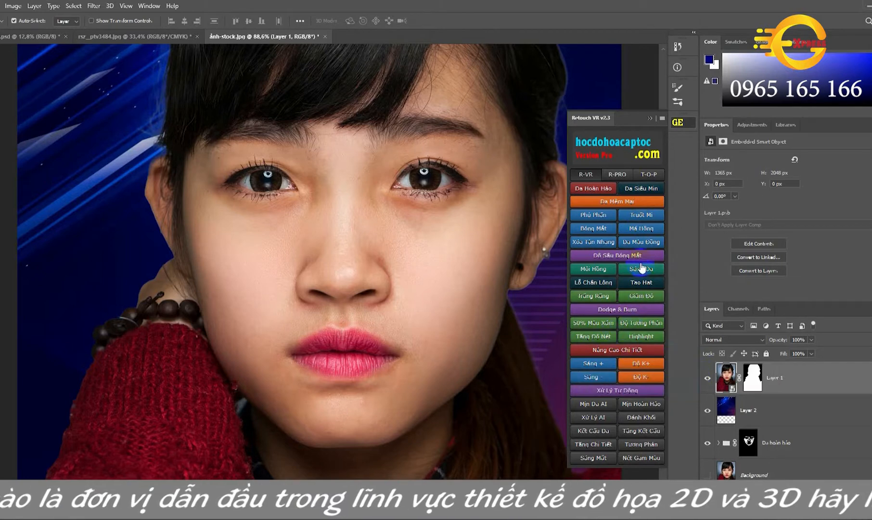
left_click(647, 175)
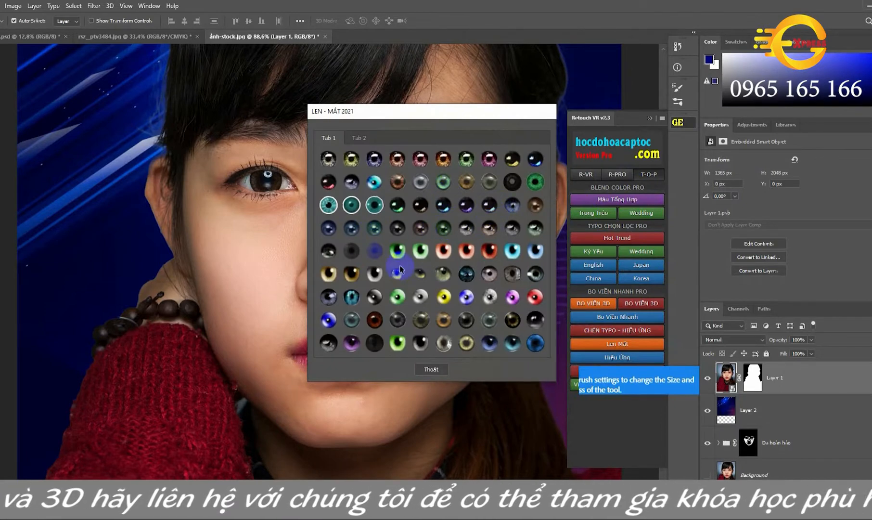
left_click(359, 138)
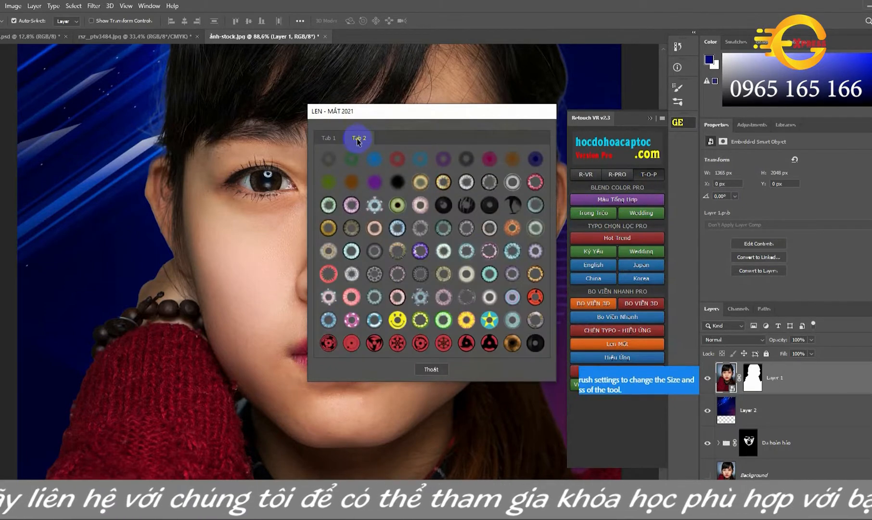
left_click(329, 139)
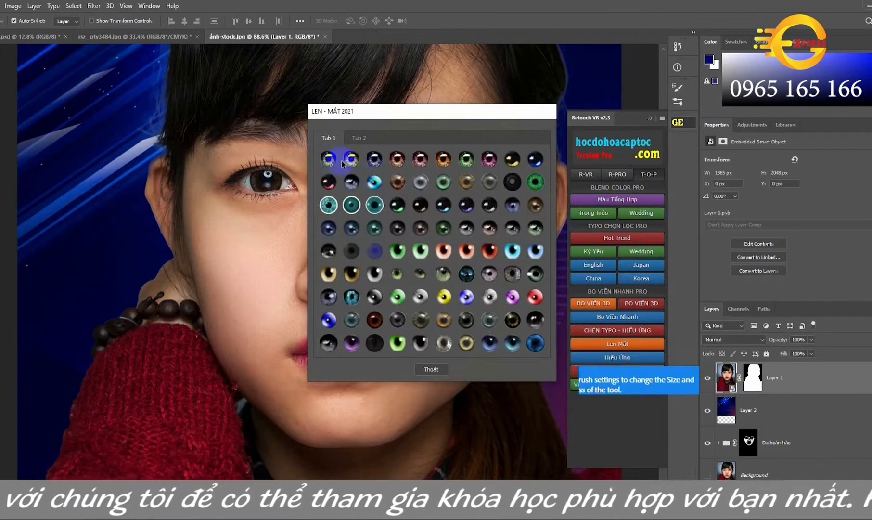
key("Escape")
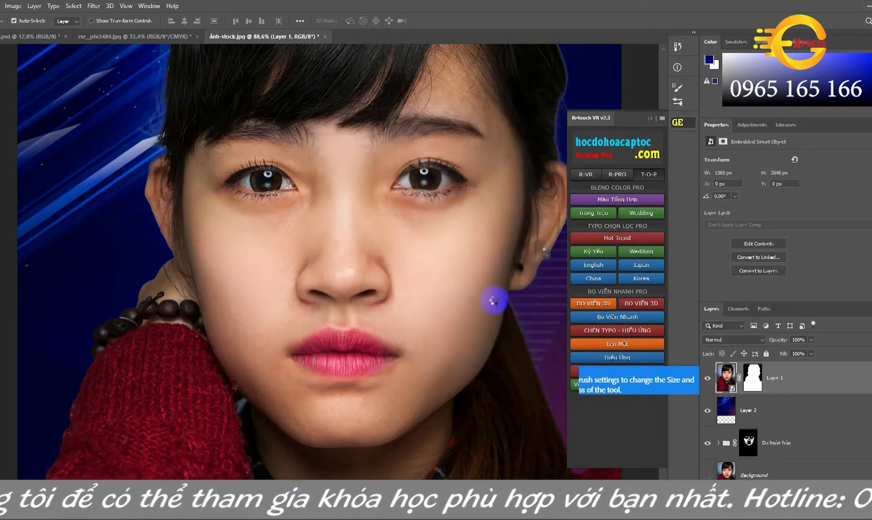
Step: Insert black lens 28 from the Len Mắt collection and scale it to 174.15% over the iris of the woman's left eye
scroll(500, 299, "down", 1)
left_click(619, 343)
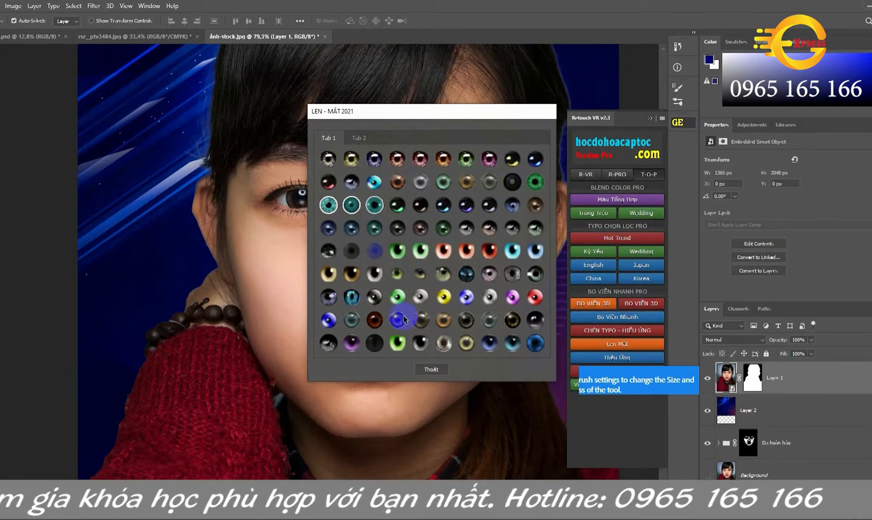
left_click(489, 205)
left_click_drag(351, 273, 495, 250)
scroll(437, 190, "up", 5)
key("Return")
Step: Duplicate the lens layer onto the iris of the woman's right eye
scroll(453, 206, "down", 2)
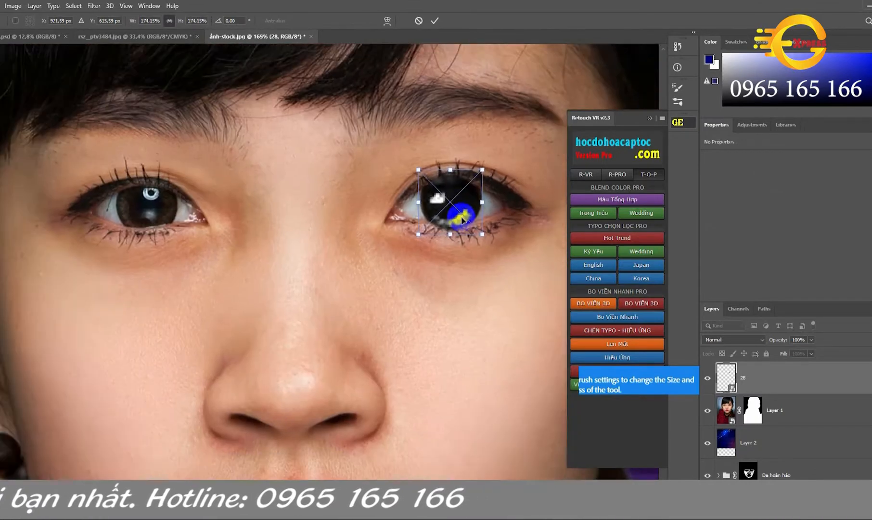
left_click_drag(454, 197, 151, 201)
scroll(150, 201, "down", 1)
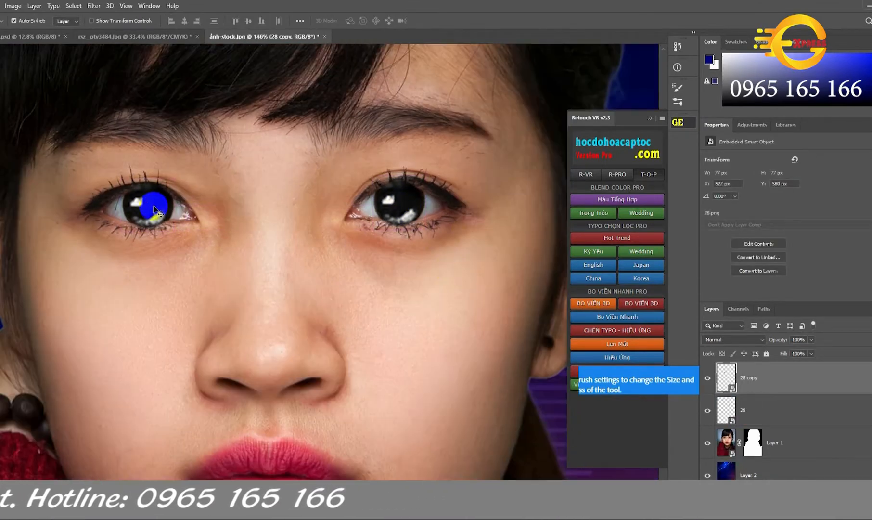
Step: Add a layer mask to layer 28 and brush black at 48% opacity over the lens edges at the upper and lower lashes
left_click(752, 398)
left_click(845, 518)
scroll(388, 177, "up", 5)
key("b")
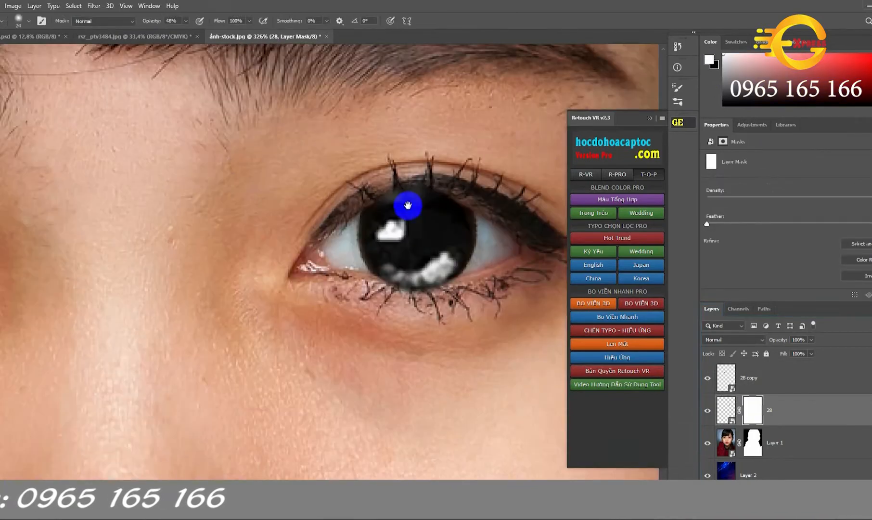
left_click_drag(408, 205, 265, 227)
right_click(300, 129)
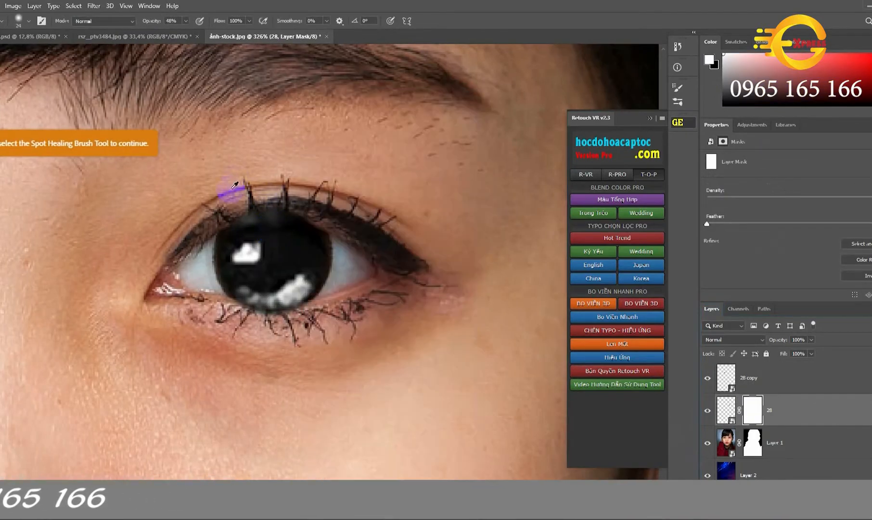
left_click(231, 187)
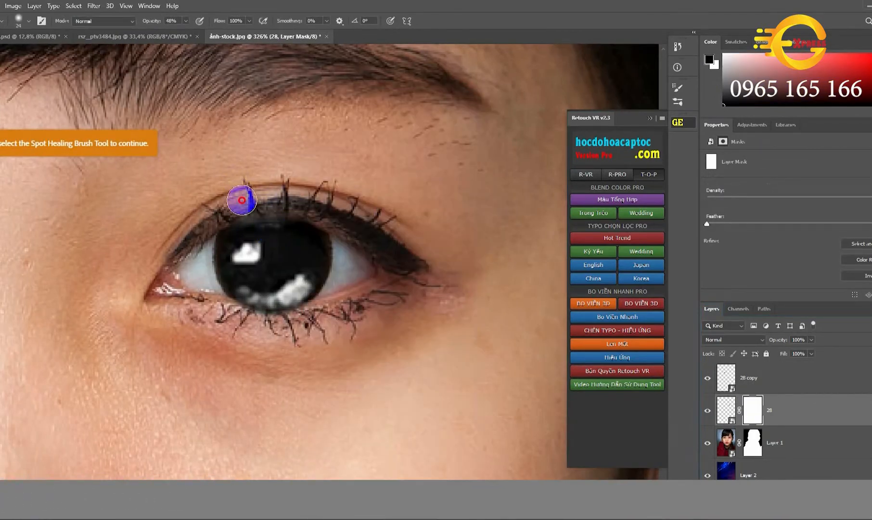
left_click_drag(295, 313, 268, 314)
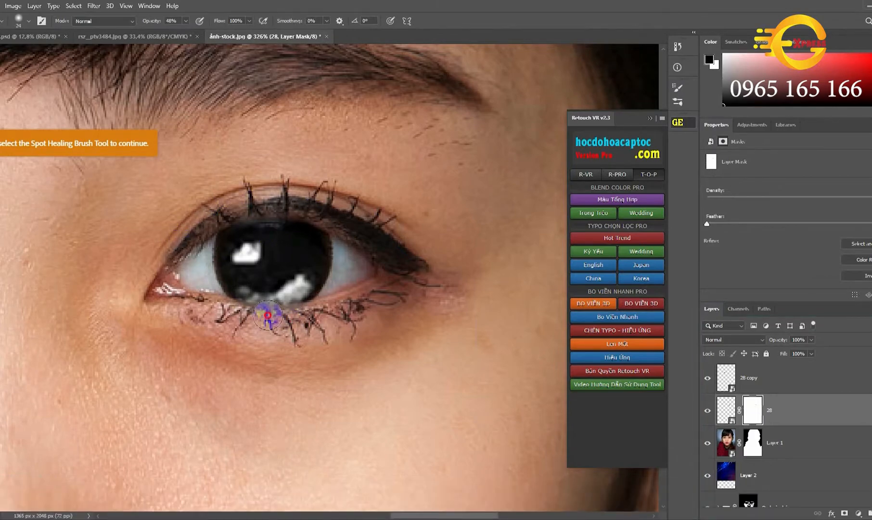
Step: Add a layer mask to layer 28 copy and brush out the lens edges along the right eye's lower and upper lashes
scroll(183, 321, "down", 5)
left_click_drag(183, 321, 510, 278)
scroll(241, 318, "up", 7)
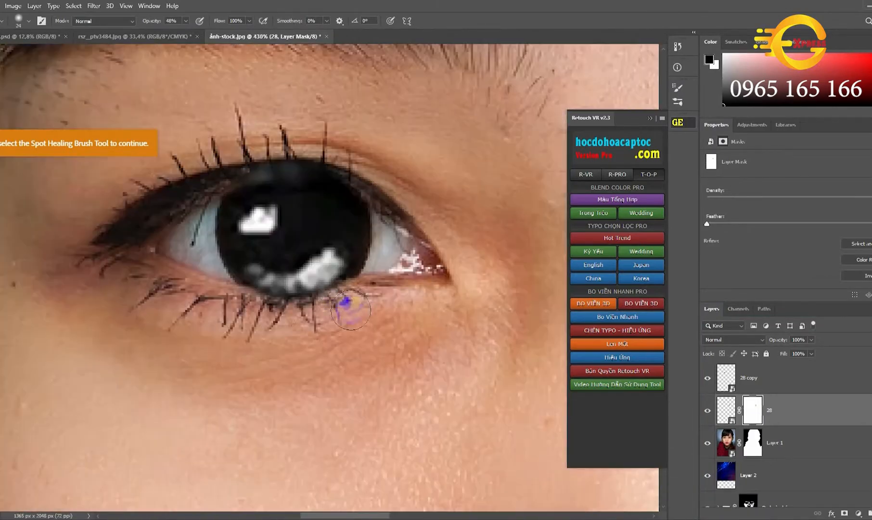
left_click(749, 379)
left_click(844, 513)
mouse_move(335, 306)
left_mouse_down()
mouse_move(249, 310)
mouse_move(350, 305)
mouse_move(362, 296)
mouse_move(305, 308)
mouse_move(339, 304)
left_mouse_up()
mouse_move(348, 166)
left_mouse_down()
mouse_move(292, 162)
mouse_move(382, 175)
mouse_move(342, 153)
mouse_move(224, 156)
left_mouse_up()
Step: Compare the composite with the original portrait by showing only the Background layer
scroll(441, 257, "down", 5)
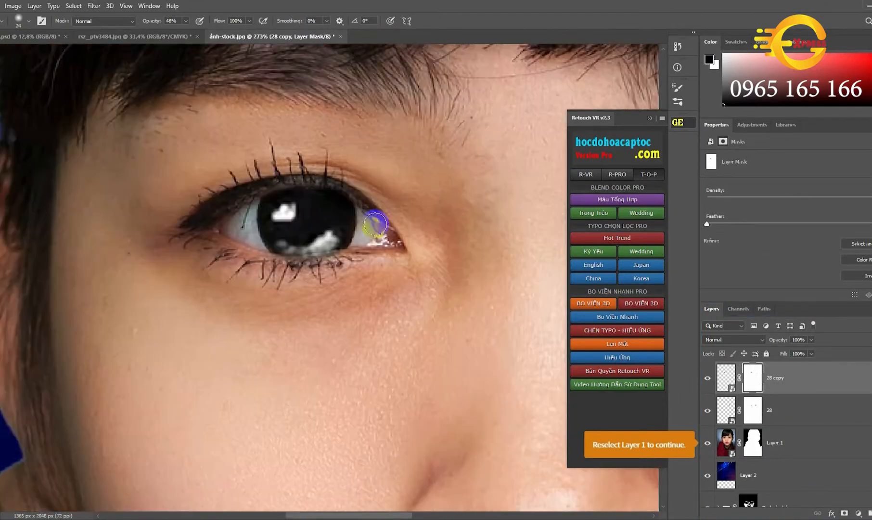
left_click_drag(441, 257, 263, 283)
scroll(265, 284, "down", 2)
key("v")
scroll(746, 469, "down", 2)
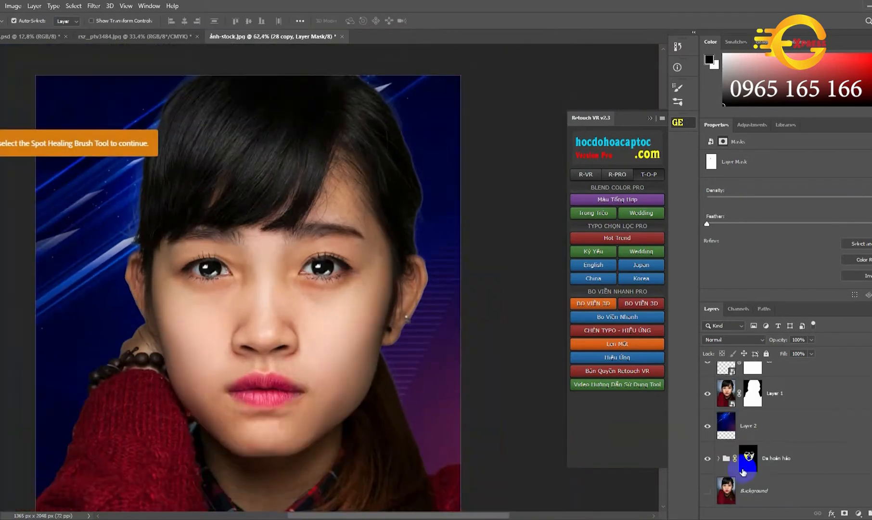
left_click(708, 492, "alt")
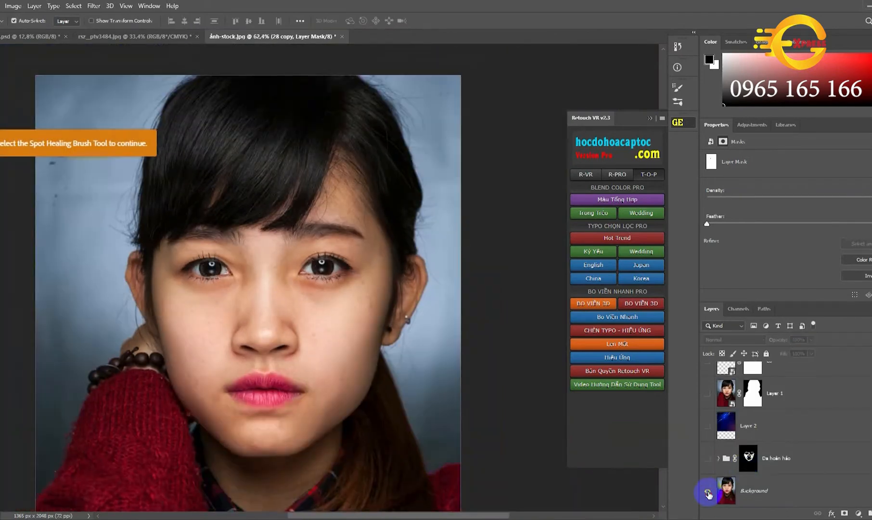
scroll(819, 424, "up", 2)
Step: Flip the lens copy on the woman's right eye horizontally
key("ctrl+t")
right_click(202, 262)
left_click(243, 442)
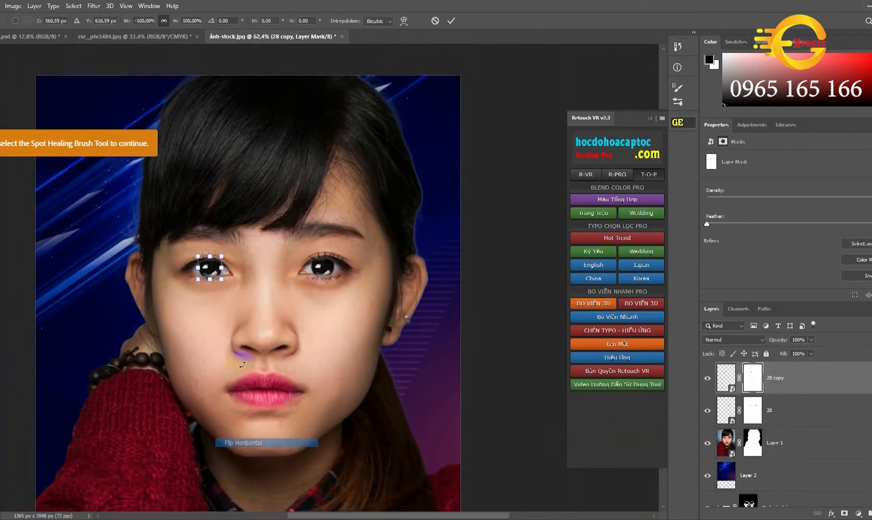
key("Return")
scroll(301, 321, "up", 3)
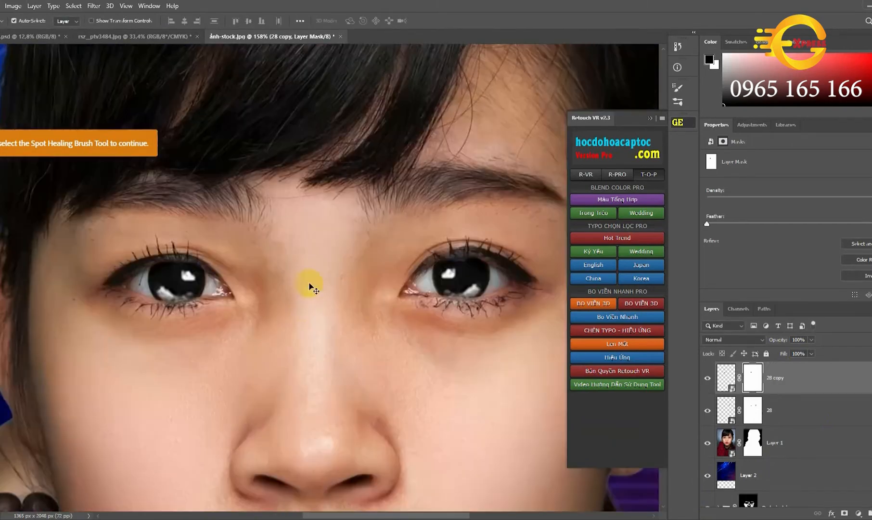
scroll(503, 307, "up", 3)
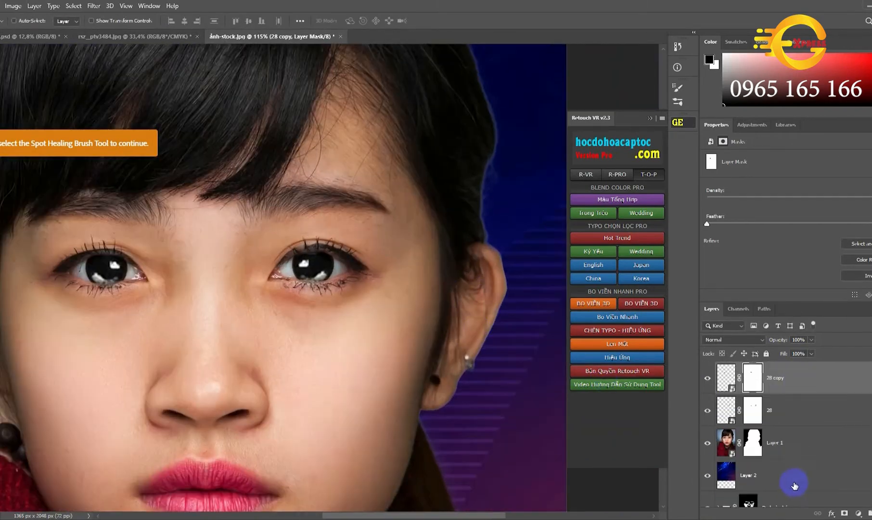
Step: Stamp all visible layers into a new top layer and start Liquify from the R-PRO tool set
left_click(573, 307)
left_click(587, 175)
left_click(618, 174)
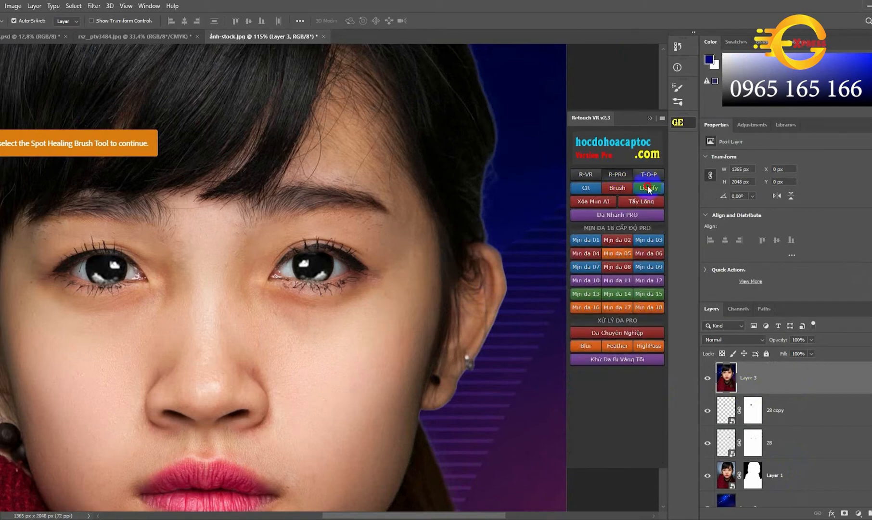
left_click(648, 188)
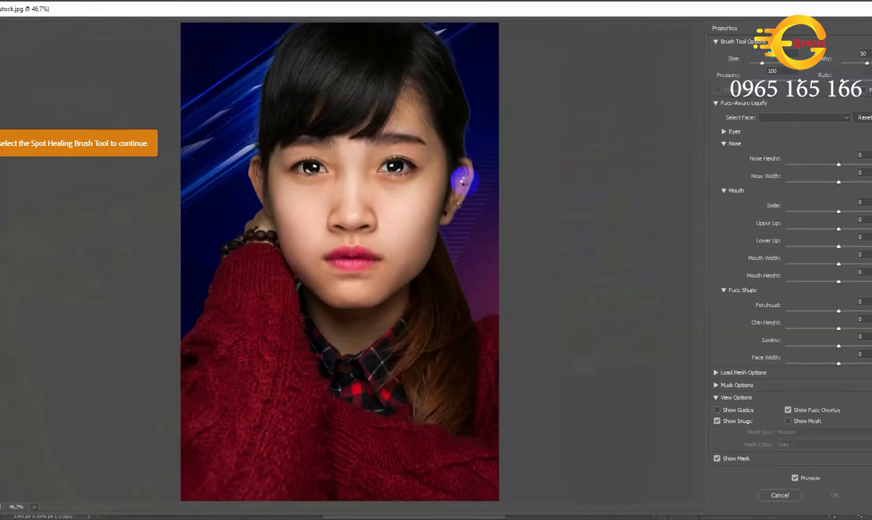
Step: Push the outer edge of the woman's left ear inward with the Liquify warp brush
scroll(487, 152, "up", 10)
left_click_drag(484, 165, 542, 282)
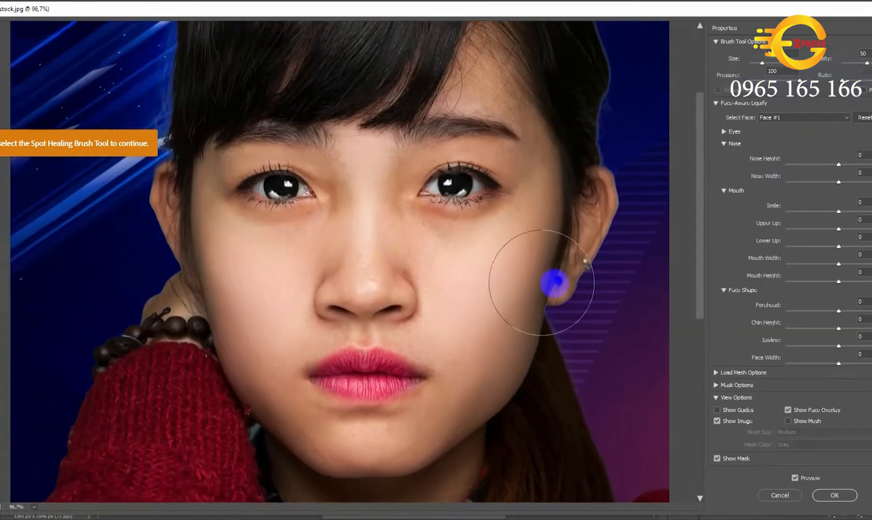
scroll(542, 283, "up", 5)
mouse_move(594, 262)
left_mouse_down()
mouse_move(537, 262)
mouse_move(670, 180)
mouse_move(627, 181)
mouse_move(588, 279)
mouse_move(567, 299)
mouse_move(587, 247)
left_mouse_up()
left_click_drag(618, 175, 618, 153)
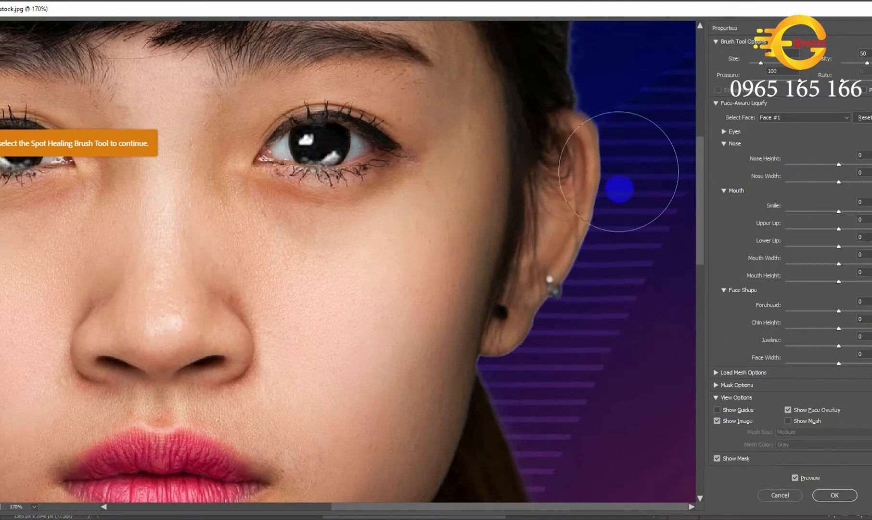
scroll(452, 253, "down", 5)
Step: Push the outer edge of her right ear inward, refine it with a smaller brush and apply Liquify
scroll(239, 264, "up", 4)
scroll(191, 276, "up", 2)
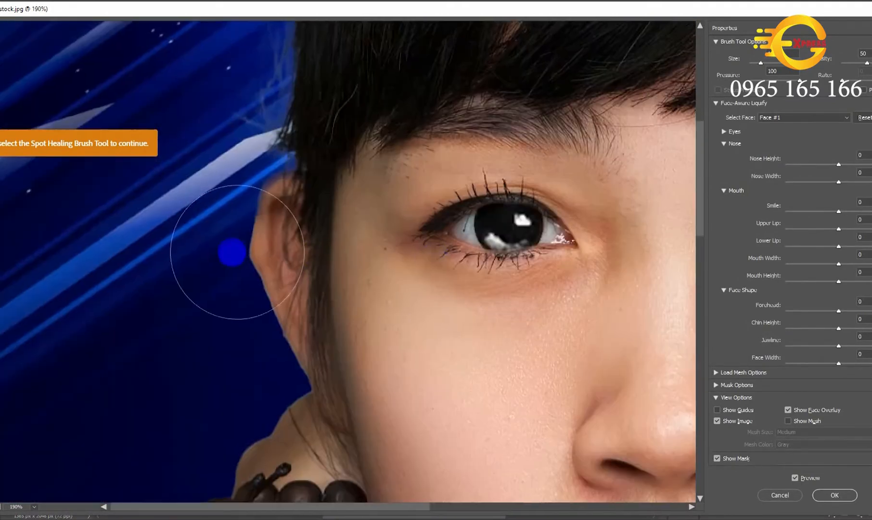
left_click_drag(215, 262, 227, 261)
left_click_drag(255, 335, 251, 253)
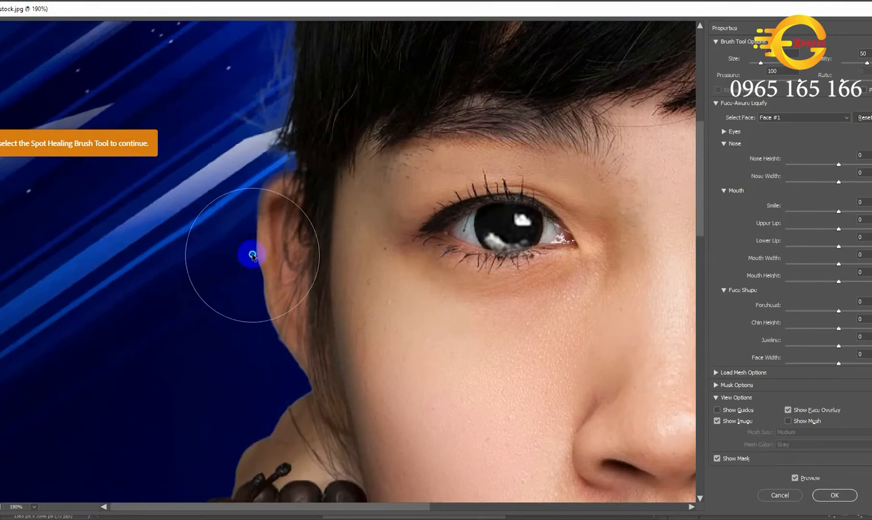
right_click(251, 253, "alt")
left_click(263, 273)
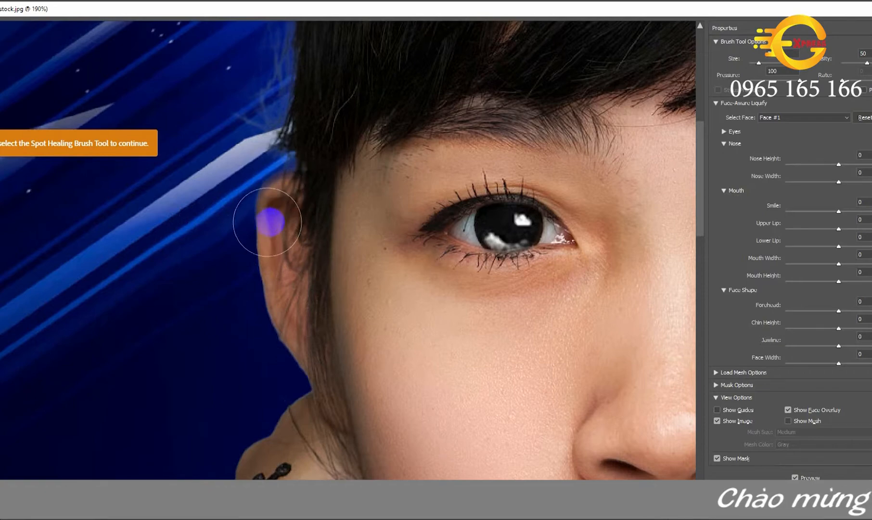
scroll(267, 222, "down", 5)
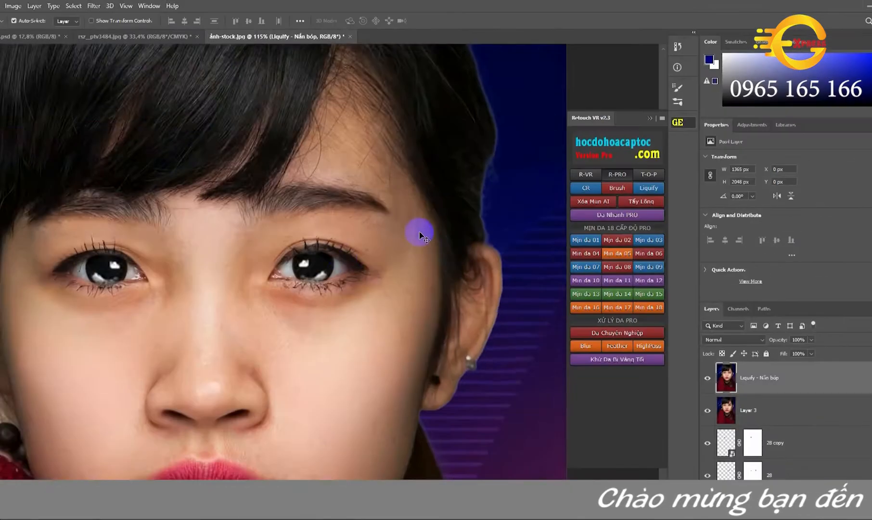
Step: Compare the edited portrait with the original by repeatedly isolating the Background layer and restoring all layers
left_click(640, 360)
left_click(707, 489, "alt")
left_click(708, 490, "alt")
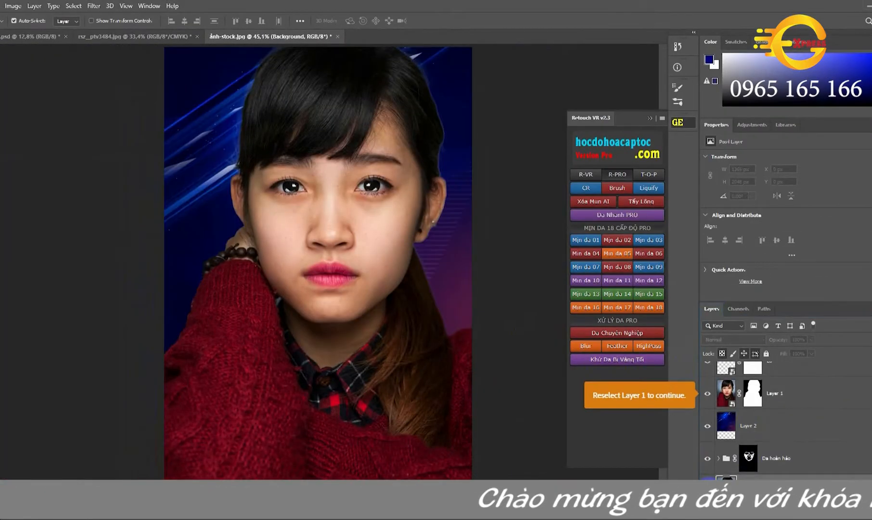
left_click(708, 489, "alt")
left_click(707, 490, "alt")
scroll(366, 287, "up", 4)
scroll(368, 289, "down", 5)
Step: Insert the "Romantic journey" lettering from the Hot Trend typography set of the T-O-P tools
left_click(581, 177)
left_click(645, 176)
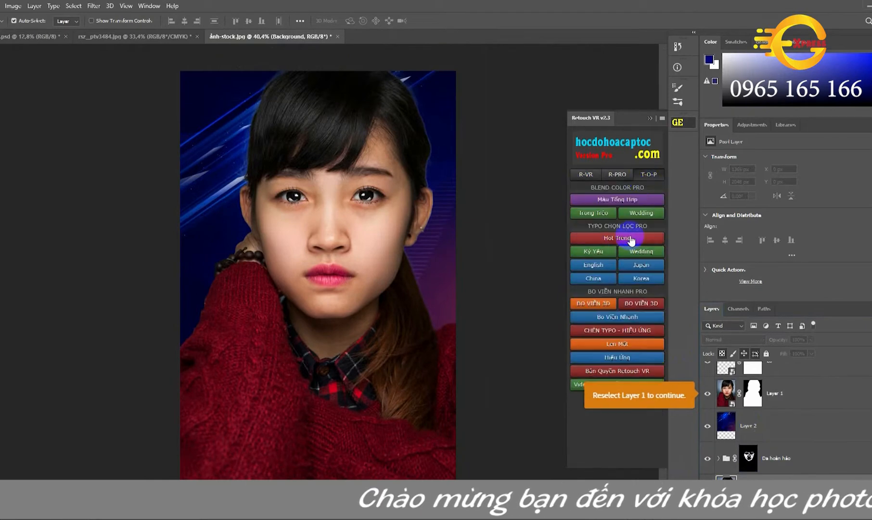
left_click(612, 238)
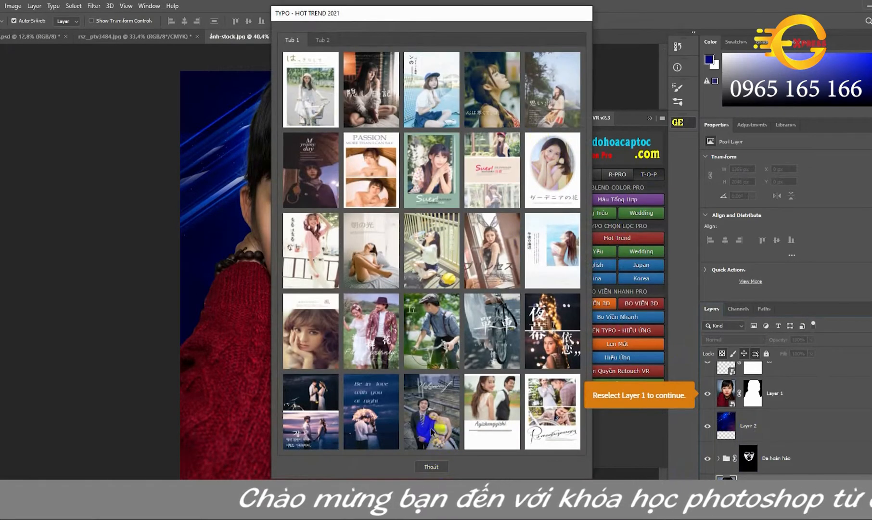
left_click(551, 433)
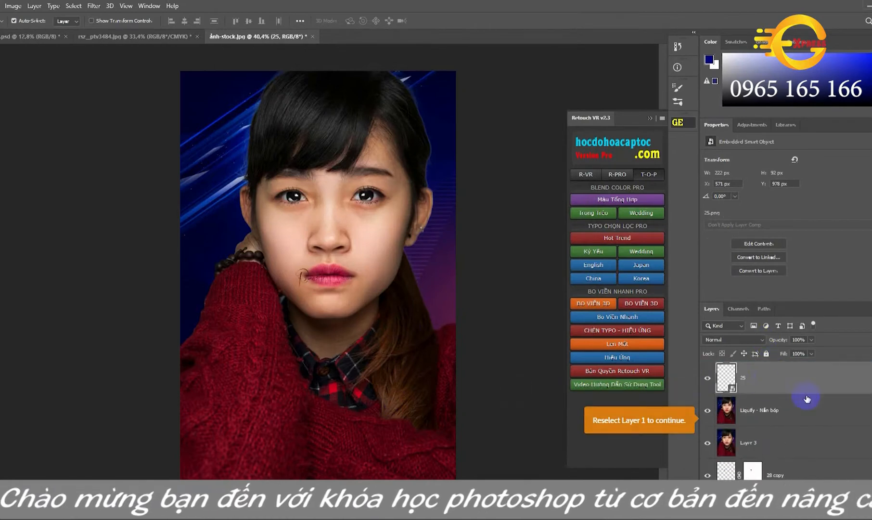
Step: Enlarge the "Romantic journey" lettering to about 393% over the lower part of the portrait
left_click(708, 382)
scroll(498, 410, "down", 4)
key("ctrl+t")
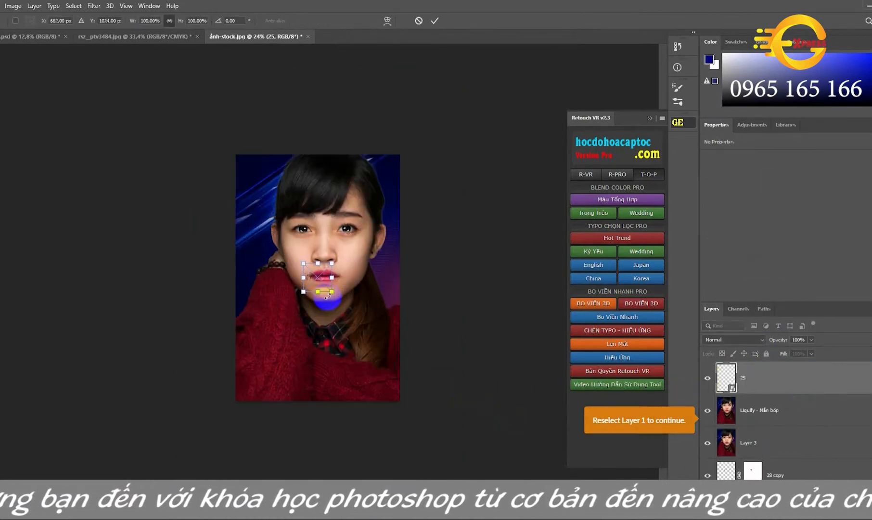
scroll(308, 284, "up", 5)
left_click_drag(289, 293, 280, 306)
left_click_drag(280, 315, 175, 418)
left_click_drag(336, 428, 401, 459)
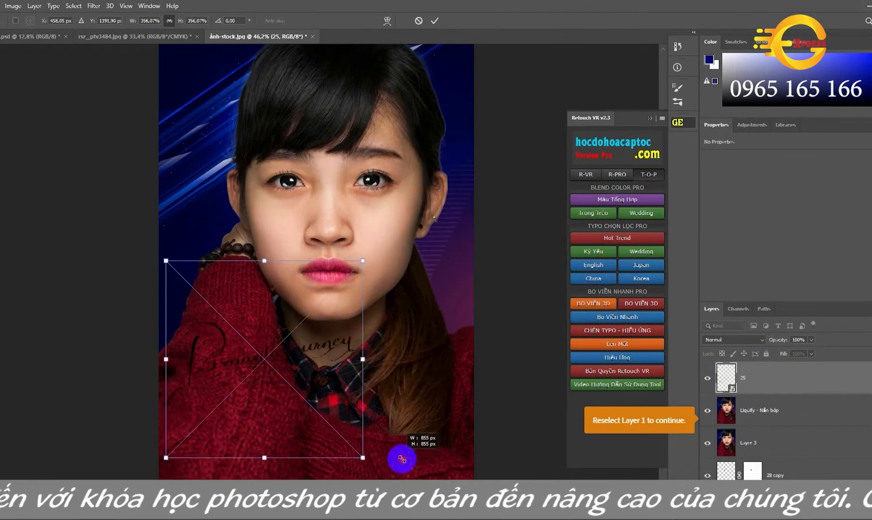
scroll(401, 459, "down", 3)
key("Return")
Step: Move the "Romantic journey" lettering down onto the sweater and enlarge it further to about 1071 px wide
left_click_drag(261, 333, 270, 383)
key("ctrl+t")
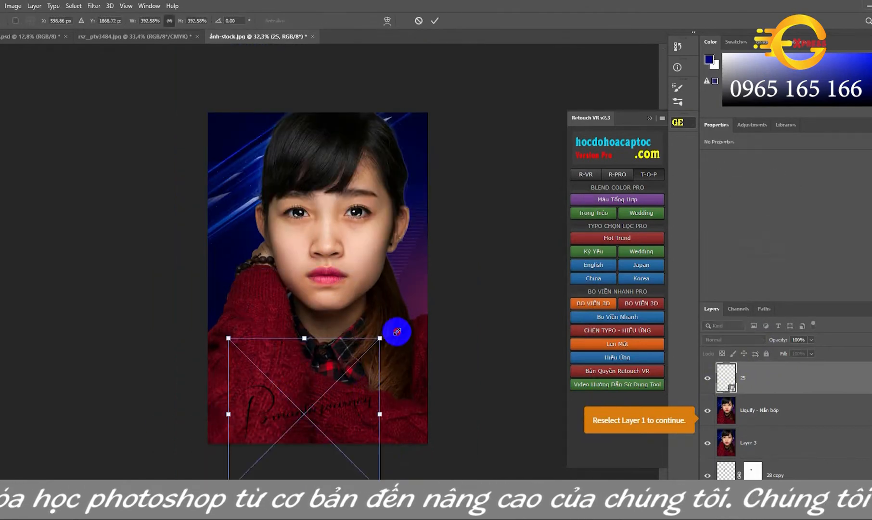
left_click_drag(380, 339, 416, 304)
left_click_drag(319, 396, 316, 392)
key("Return")
Step: Add a white outside Stroke at 95% opacity to the "Romantic journey" lettering layer
right_click(783, 380)
left_click(452, 186)
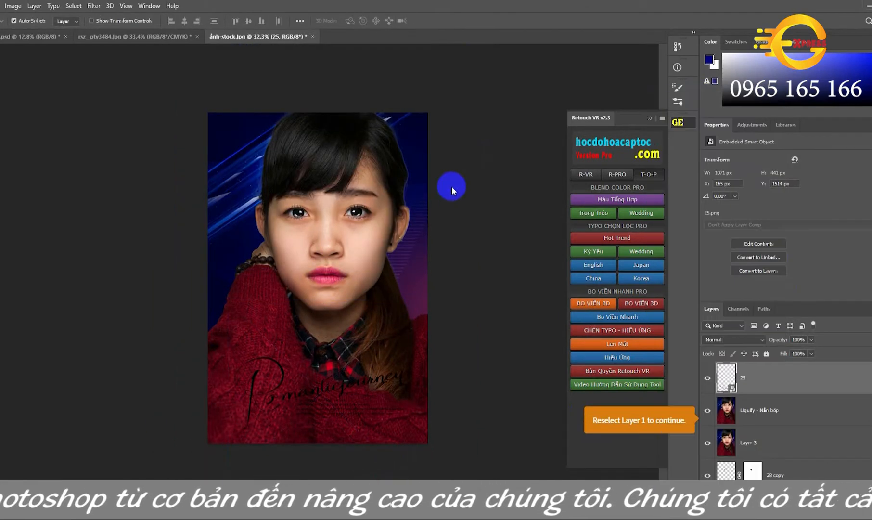
left_click(429, 197)
left_click(649, 151)
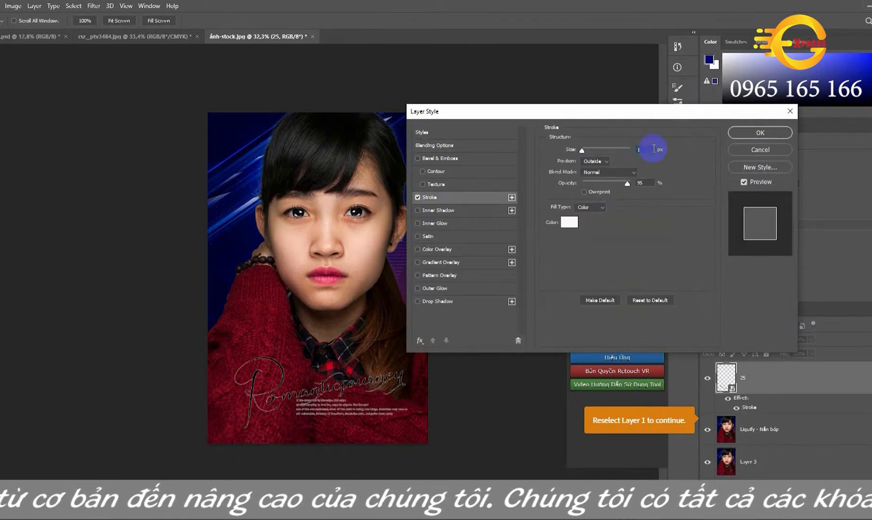
left_click(760, 132)
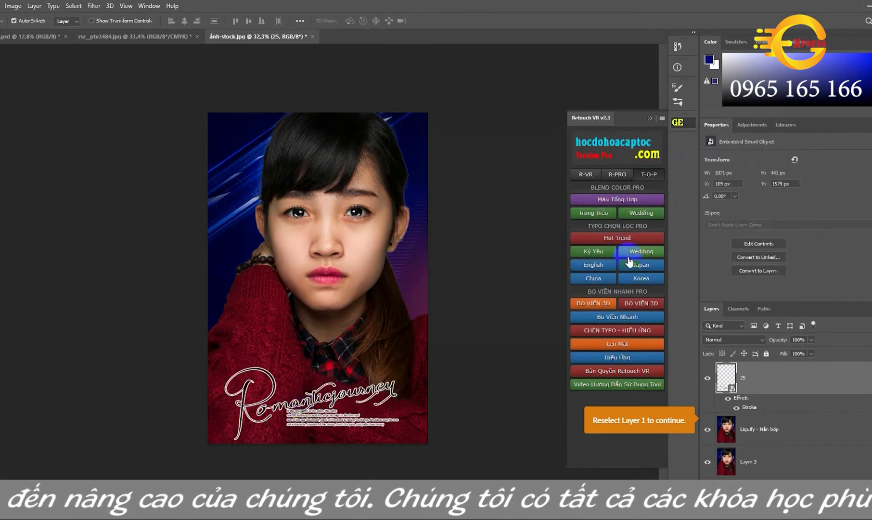
Step: Insert the "Chocolate" lettering with a heart from the second page of the English typography set
left_click(599, 279)
left_click(605, 265)
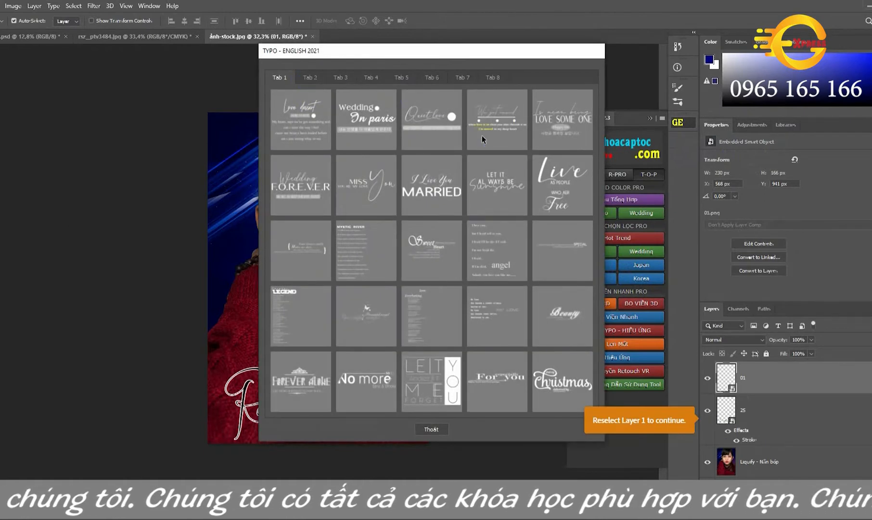
left_click(310, 77)
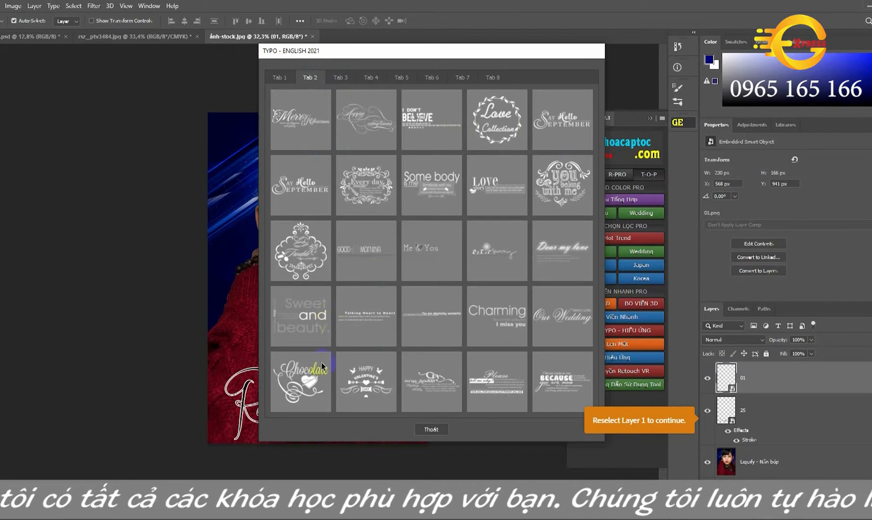
left_click(305, 384)
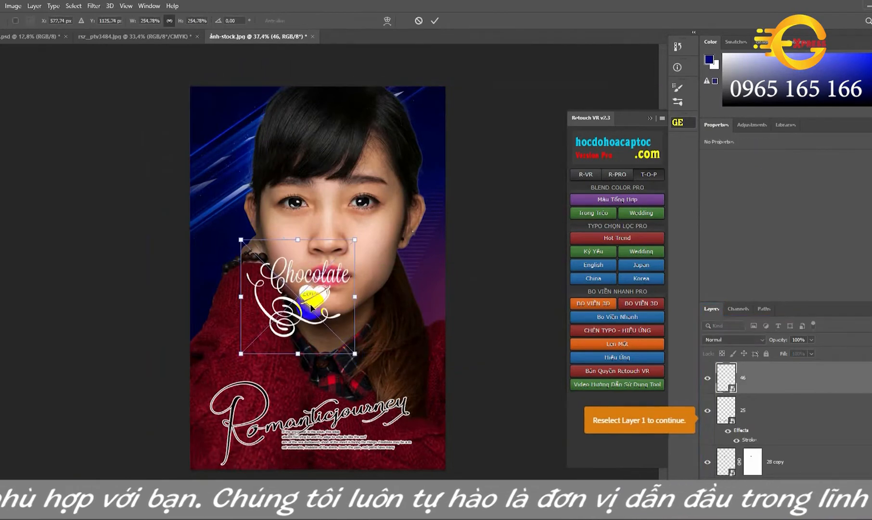
Step: Scale the "Chocolate" lettering down to about 200% and place it in the portrait's upper-left corner
left_click_drag(312, 307, 274, 149)
left_click_drag(317, 194, 292, 169)
left_click_drag(258, 122, 260, 129)
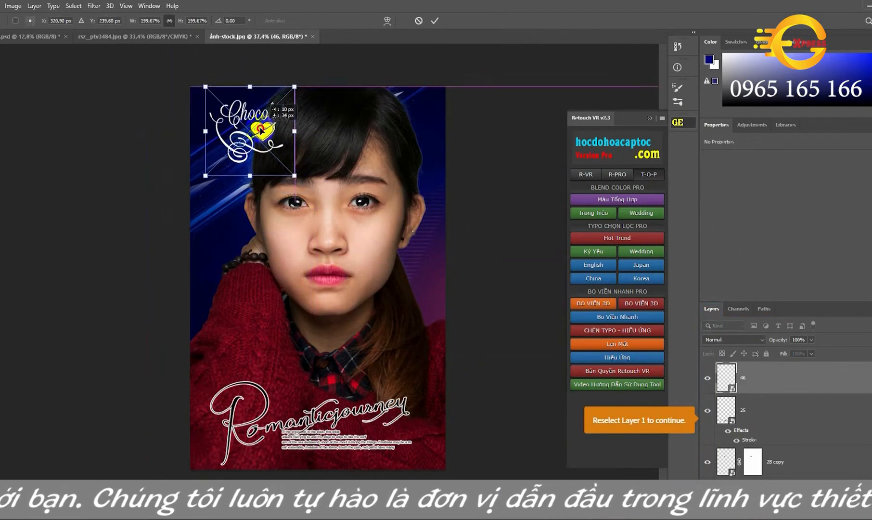
key("Return")
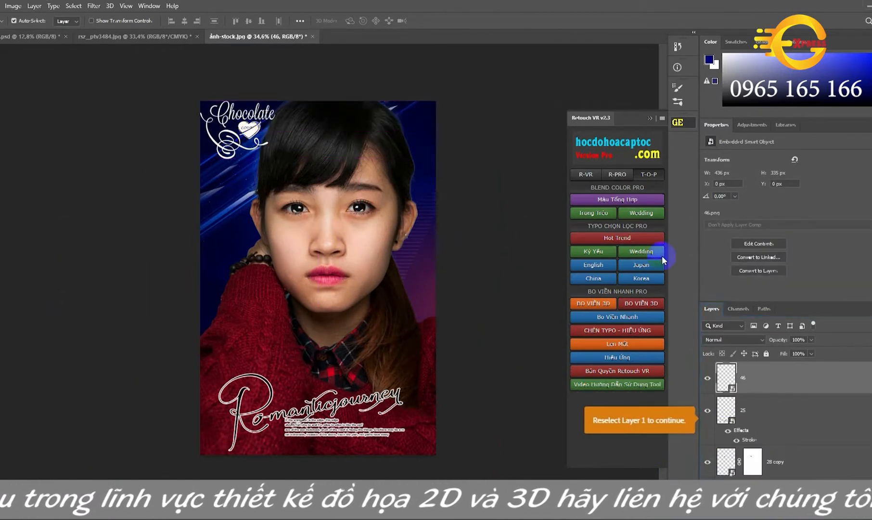
Step: Examine the presets in the Bo Viền 3D and Bo Viền Nhanh border sets
left_click(641, 304)
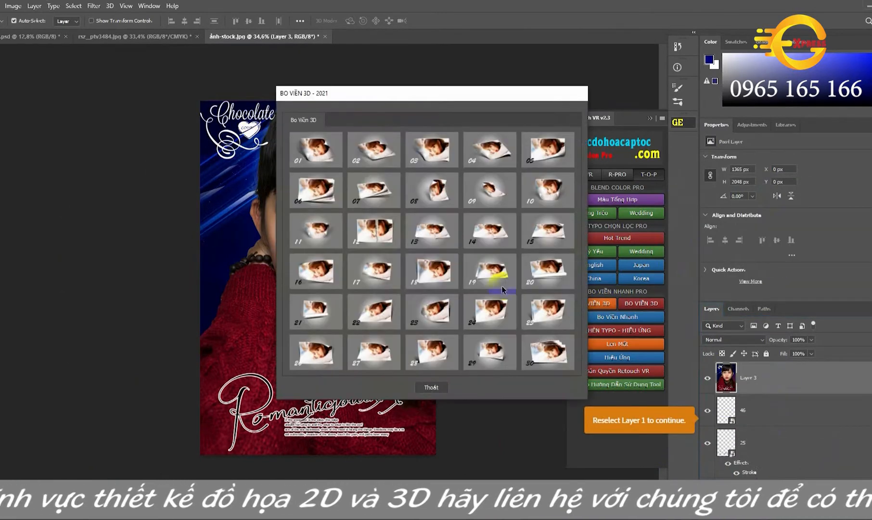
left_click_drag(407, 100, 486, 110)
left_click(474, 239)
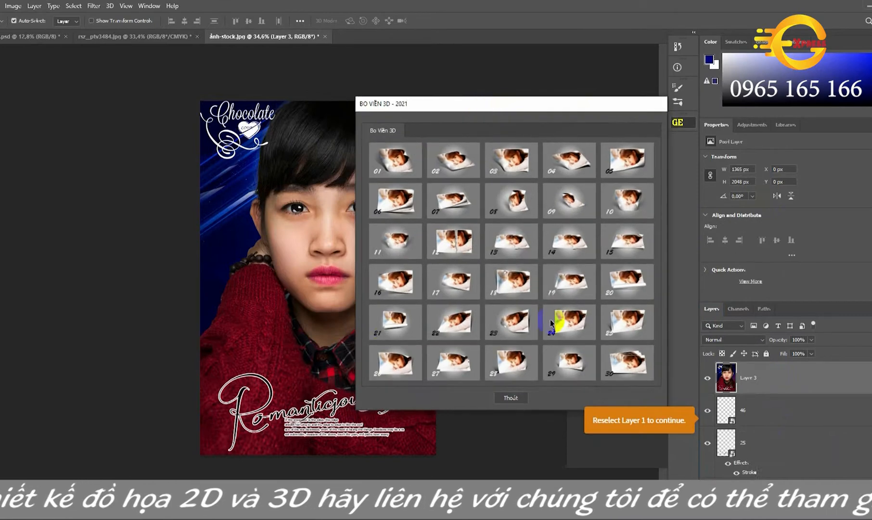
left_click(511, 397)
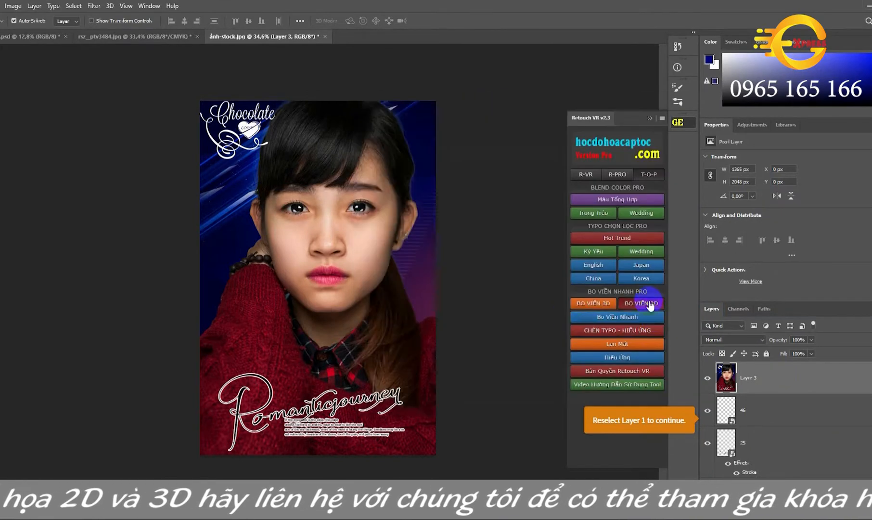
left_click(642, 304)
left_click(439, 381)
left_click(620, 318)
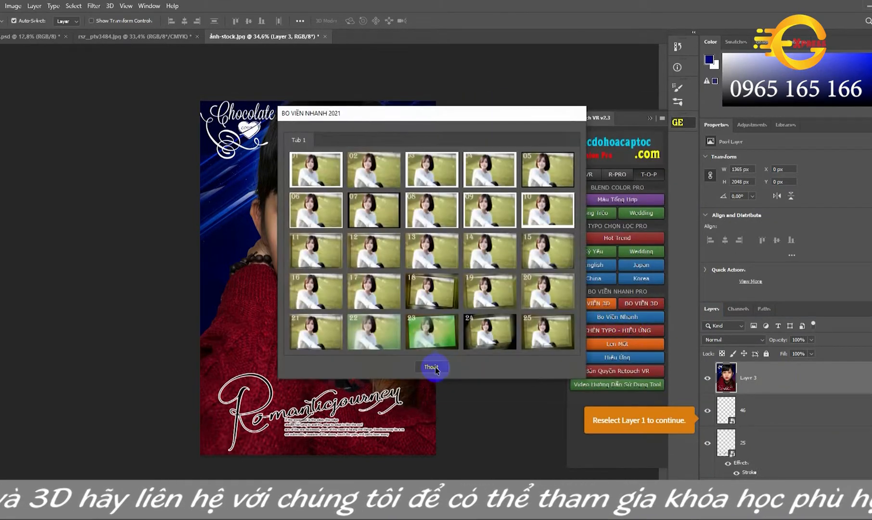
left_click(437, 365)
Step: Apply 3D border preset 18 from the Bo Viền 3D set to the finished portrait
left_click(604, 304)
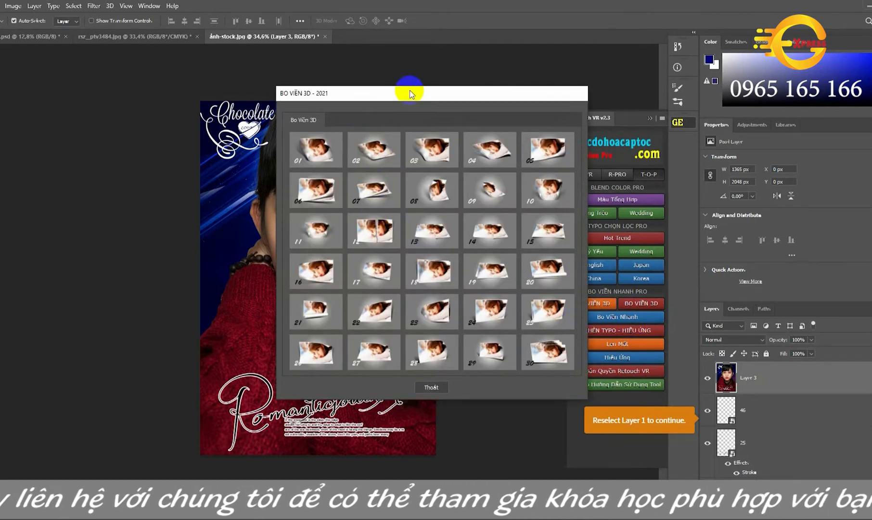
left_click_drag(410, 94, 442, 76)
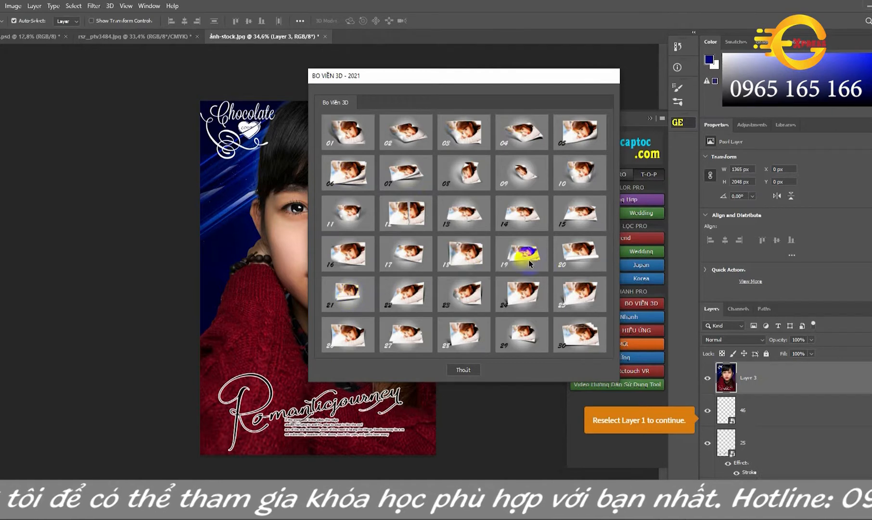
left_click(465, 258)
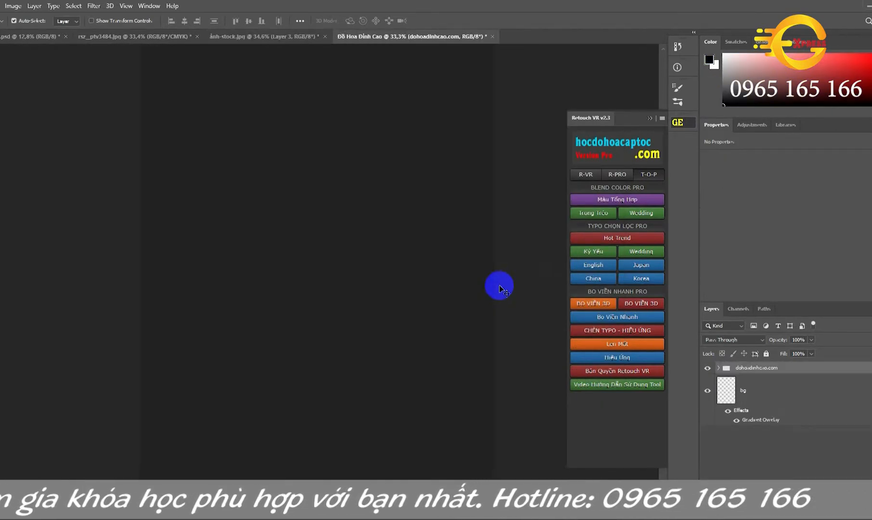
Step: Inspect the 3D-bordered composition and compare it with the original photo by isolating the ảnh-stock layer
scroll(342, 275, "up", 4)
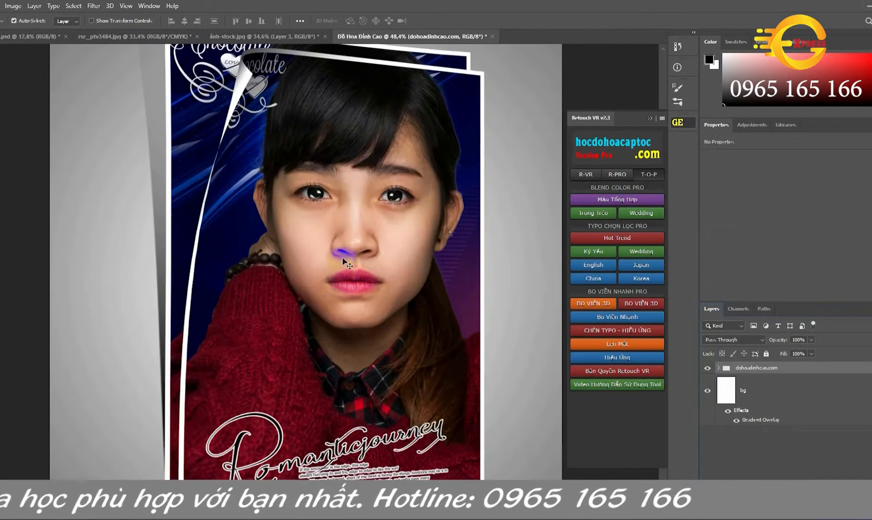
scroll(320, 222, "down", 2)
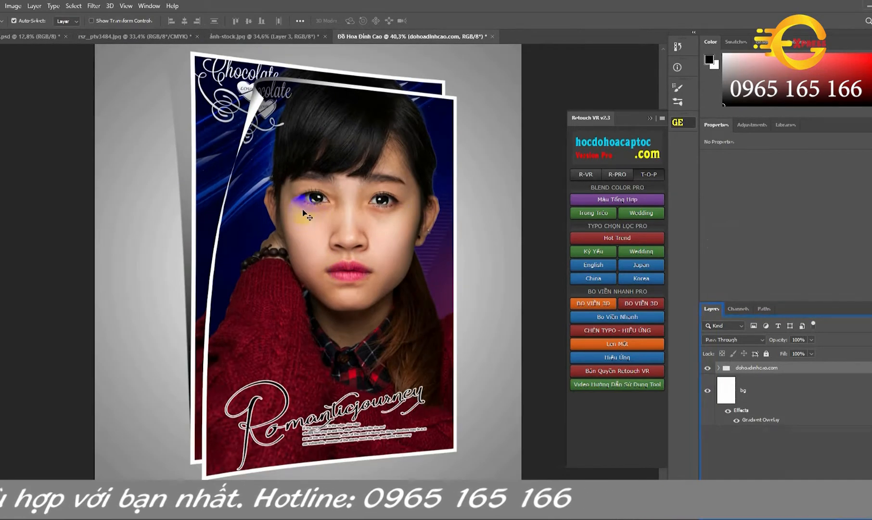
scroll(331, 365, "up", 2)
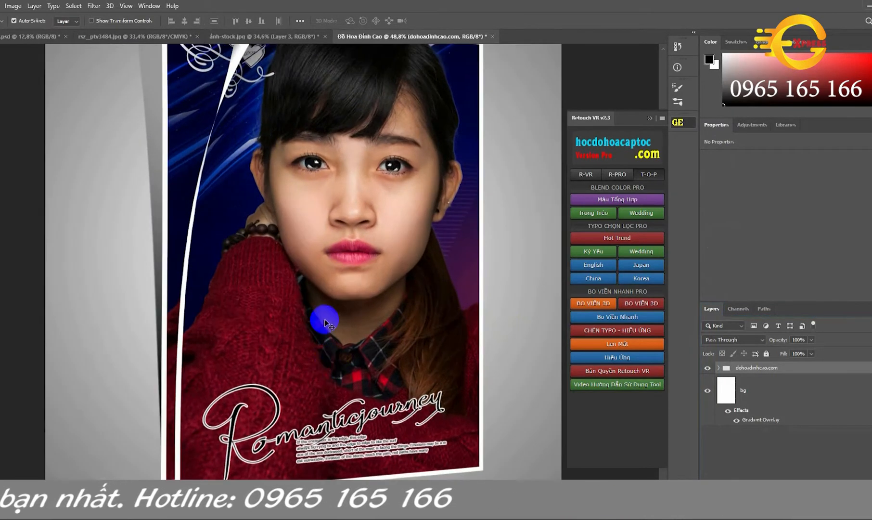
scroll(383, 244, "down", 5)
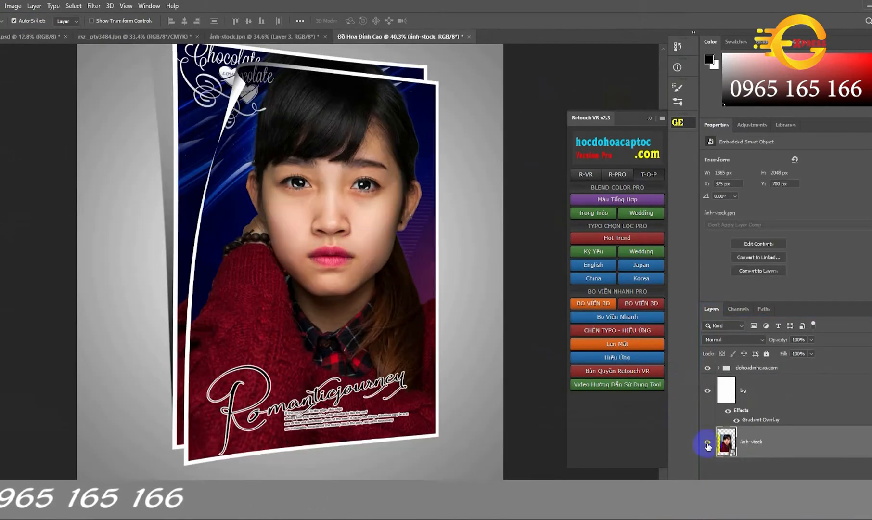
left_click(707, 443, "alt")
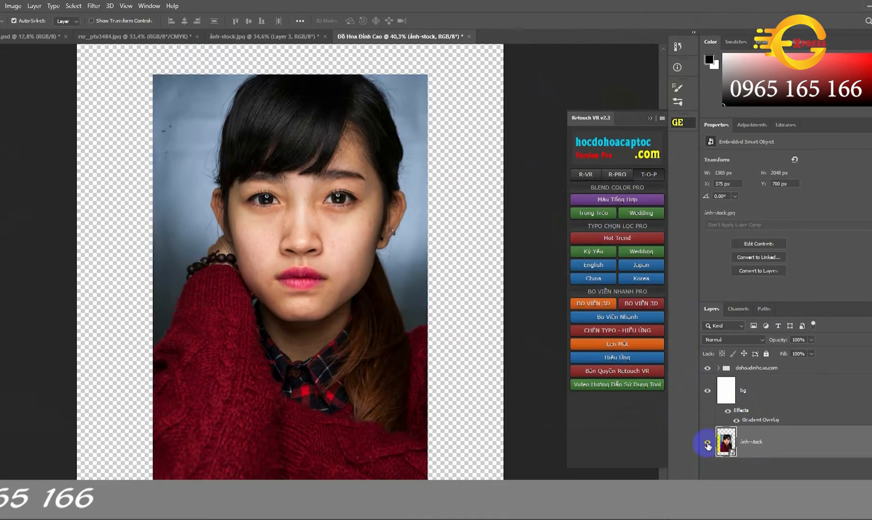
left_click(708, 444, "alt")
scroll(308, 202, "down", 3)
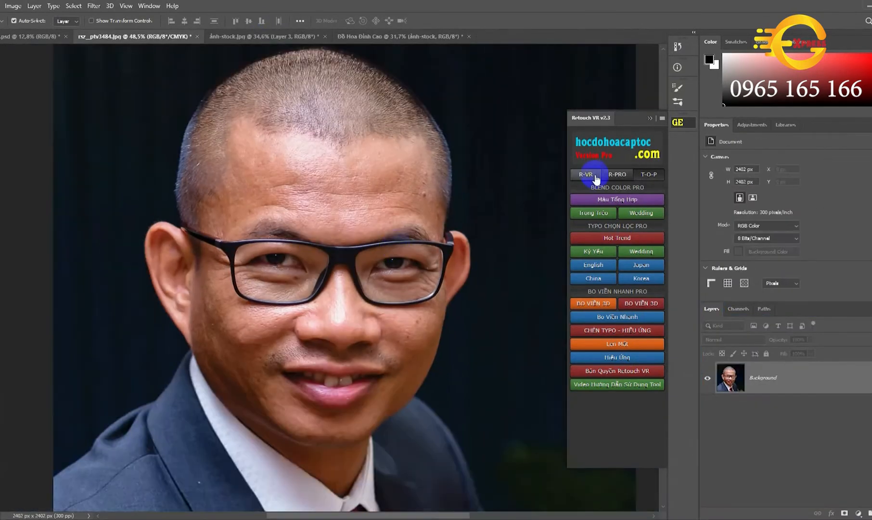
Step: Apply R-VR Da Mềm Mại skin softening to the man's portrait and paint its mask over his facial skin
left_click(585, 174)
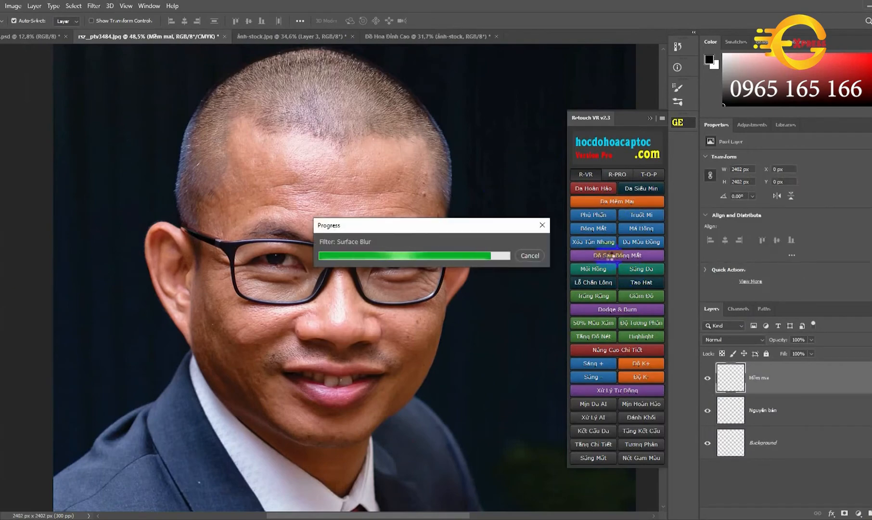
left_click(483, 273)
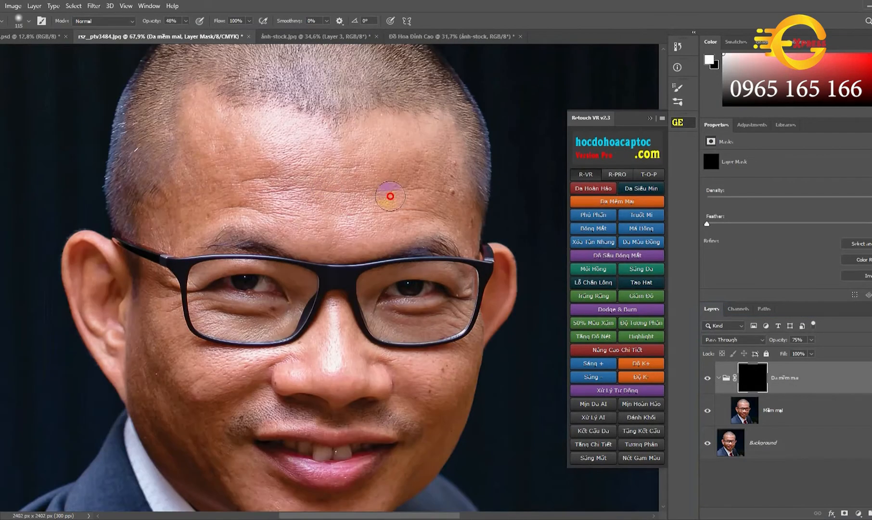
left_click_drag(294, 345, 312, 191)
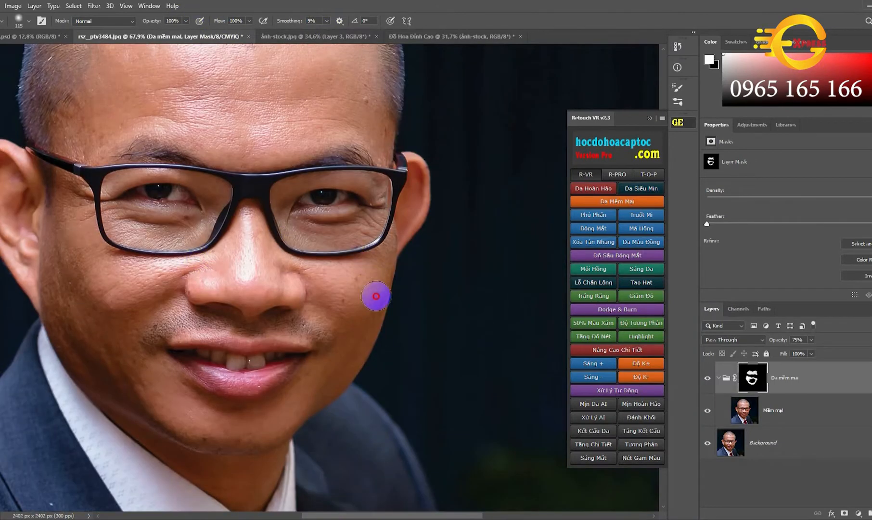
left_click_drag(376, 296, 388, 253)
left_click_drag(107, 154, 160, 316)
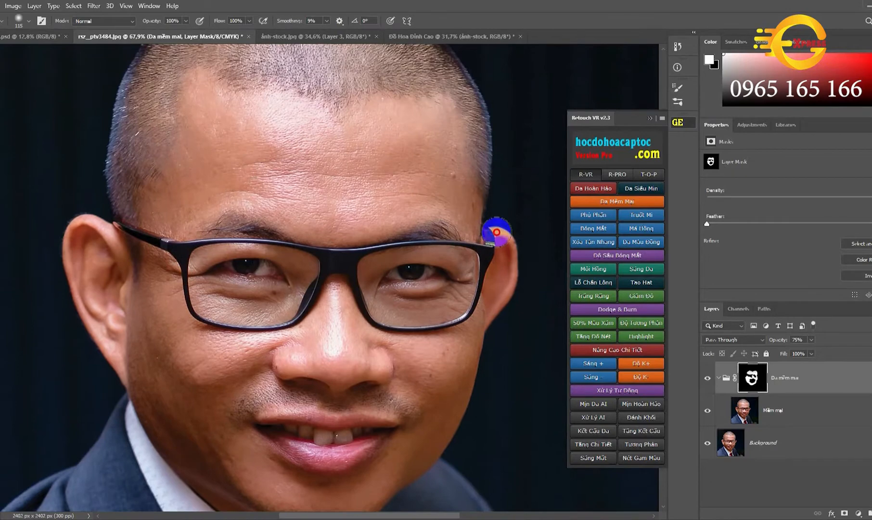
left_click_drag(447, 328, 421, 260)
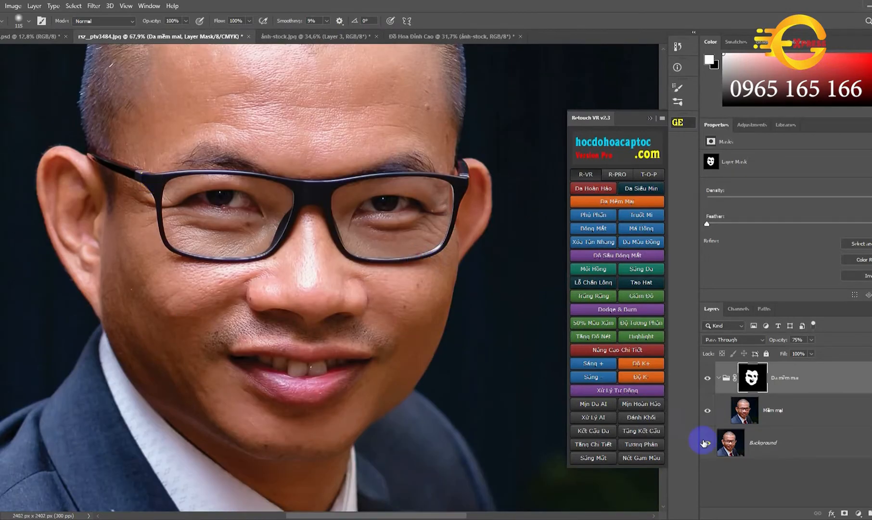
Step: Heal the small spots on the man's facial skin with the Spot Healing Brush on the Mềm mại layer
key("ctrl+0")
left_click_drag(717, 443, 705, 447)
left_click(635, 392)
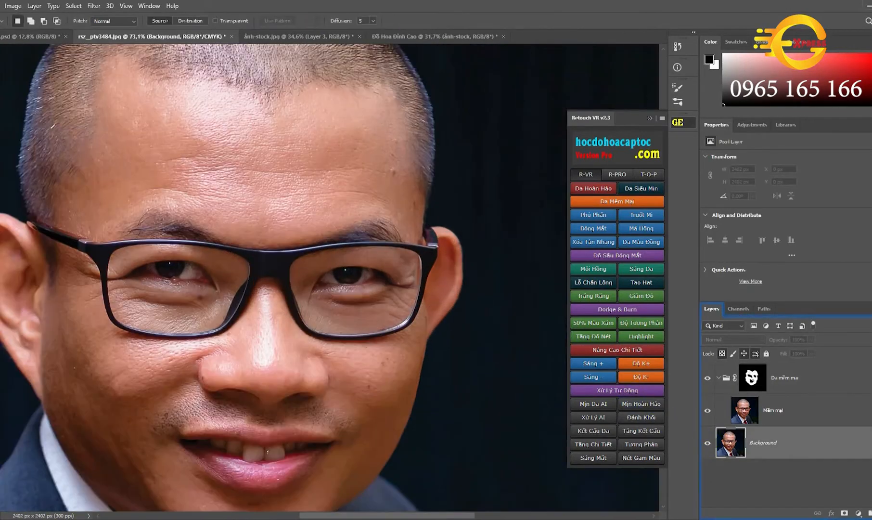
key("j")
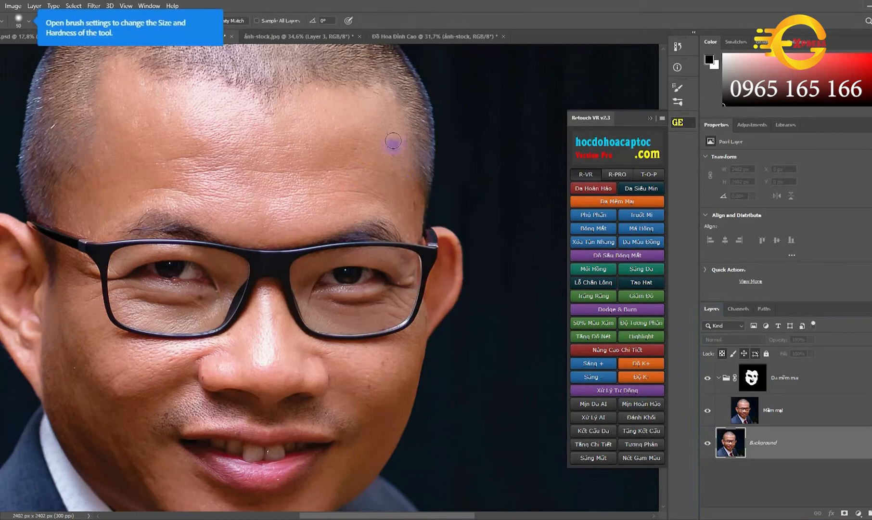
left_click(744, 410)
scroll(414, 212, "down", 4)
scroll(407, 243, "up", 4)
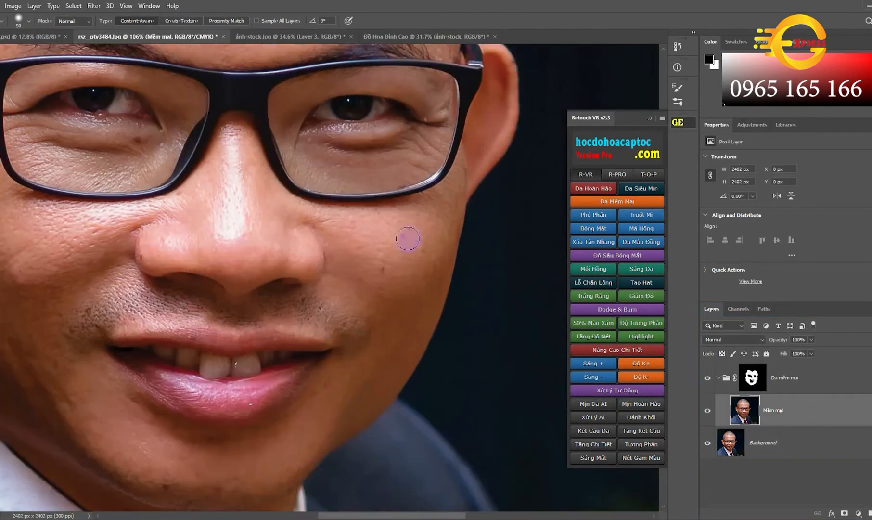
scroll(383, 270, "down", 4)
scroll(286, 251, "up", 4)
scroll(262, 250, "down", 4)
scroll(385, 398, "up", 4)
mouse_move(280, 264)
left_mouse_down()
mouse_move(249, 275)
mouse_move(242, 310)
mouse_move(225, 311)
mouse_move(219, 268)
left_mouse_up()
scroll(223, 312, "up", 6)
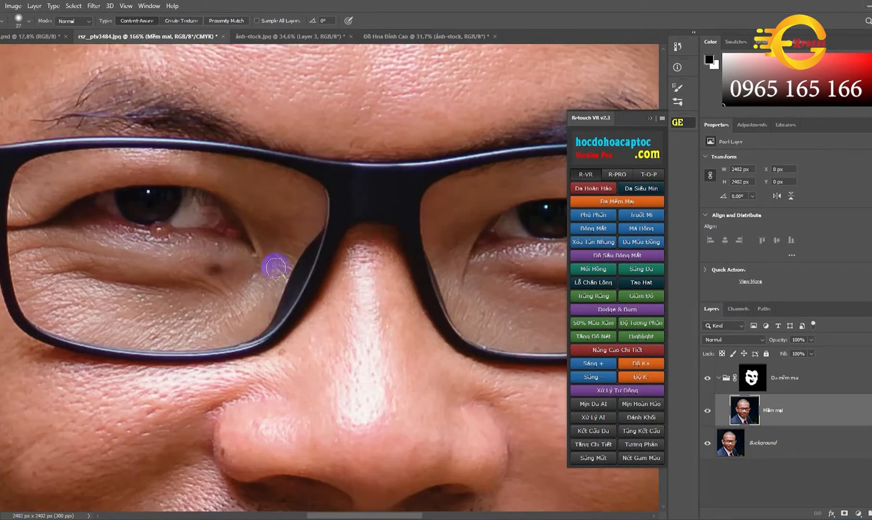
Step: Heal the dark spot under the man's eye with the Spot Healing Brush on the Background layer
scroll(262, 283, "down", 6)
left_click(730, 440)
scroll(241, 301, "up", 6)
left_click(216, 296)
scroll(241, 289, "down", 6)
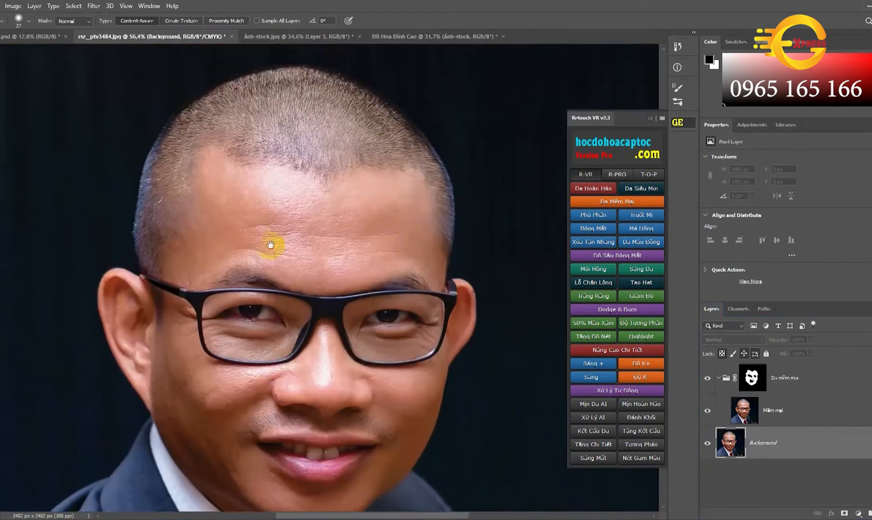
scroll(414, 246, "up", 4)
scroll(395, 248, "down", 5)
scroll(188, 261, "up", 4)
scroll(198, 270, "down", 4)
scroll(222, 286, "up", 4)
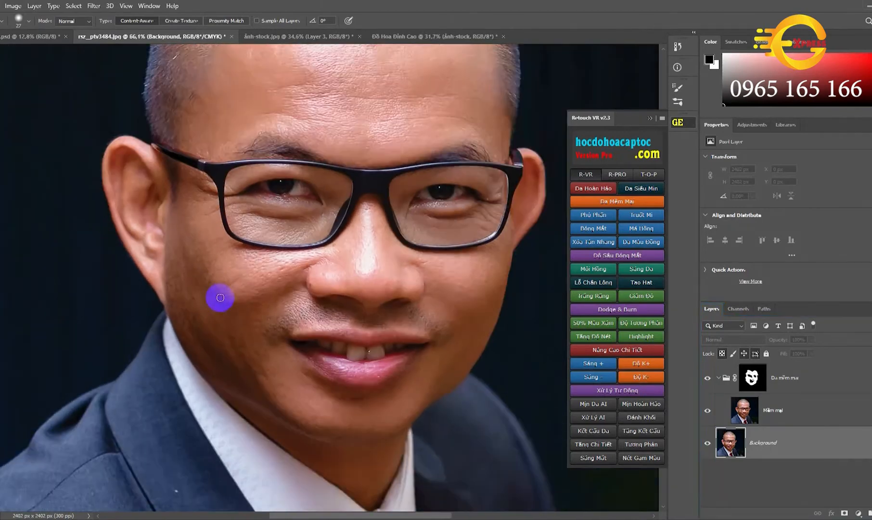
Step: Return to the Mềm mại layer and heal a remaining blemish on the man's face
scroll(183, 269, "up", 6)
left_click(743, 409)
left_click(155, 236)
scroll(228, 242, "down", 6)
scroll(228, 315, "up", 5)
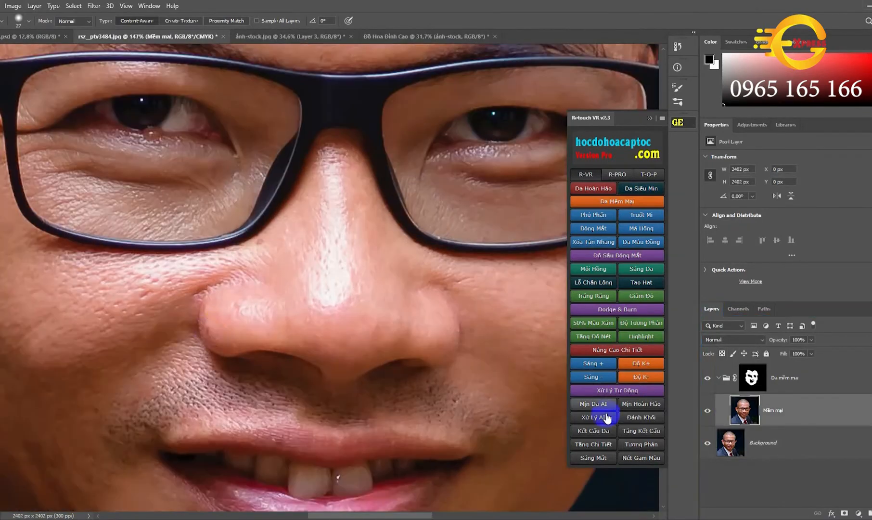
Step: Inspect the bump below the man's eye closely and add a new empty layer above Mềm mại for retouching it
left_click(729, 442)
scroll(236, 269, "down", 6)
scroll(243, 202, "up", 7)
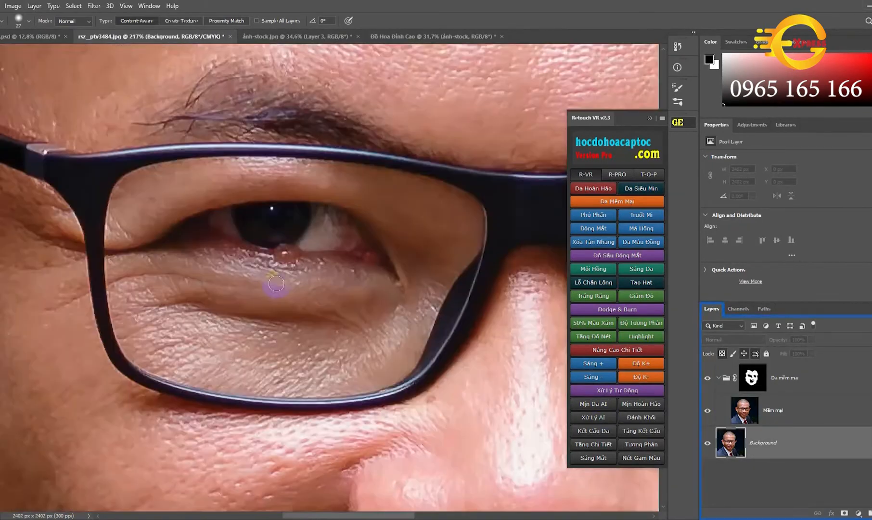
scroll(276, 284, "down", 6)
scroll(275, 251, "up", 8)
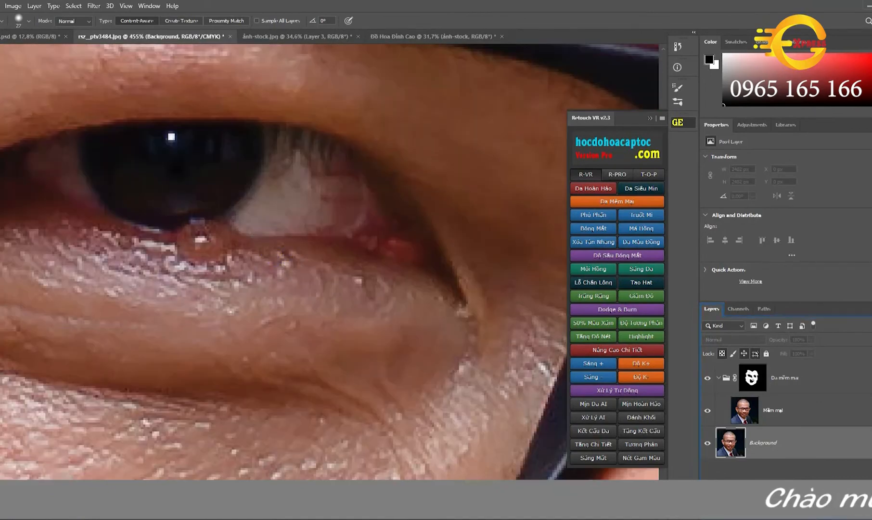
left_click(759, 378)
key("ctrl+shift+alt+n")
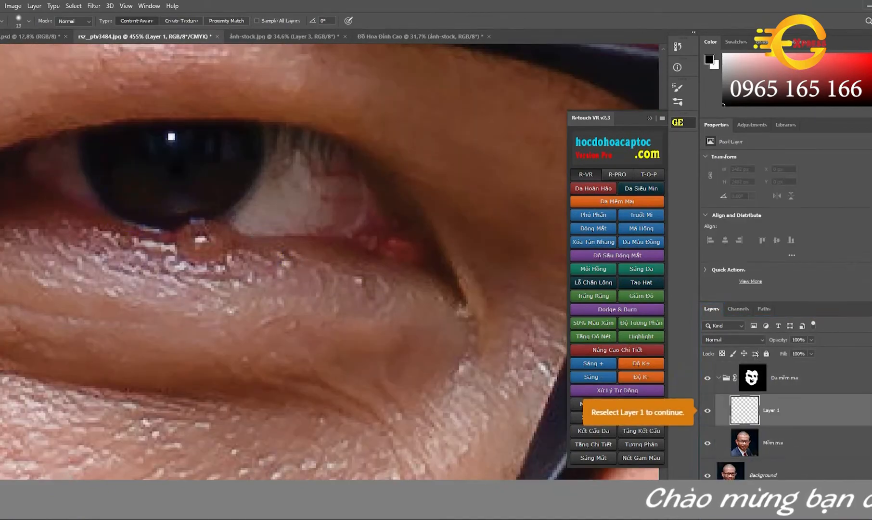
Step: Place the new layer above the Da mềm mại group and clone sampled skin over the bump on the lower eyelid
key("s")
left_click(336, 240, "alt")
scroll(280, 248, "down", 2)
scroll(329, 313, "up", 3)
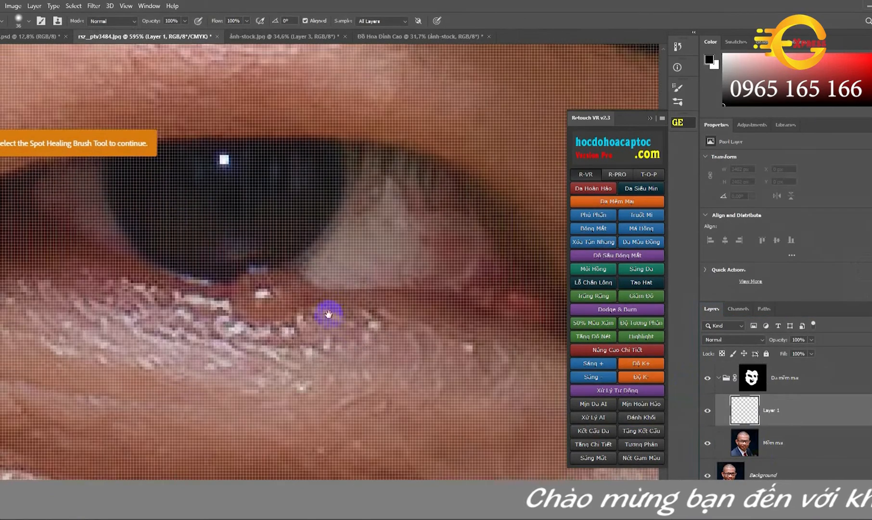
scroll(320, 313, "down", 5)
key("bracketleft")
left_click_drag(748, 407, 744, 363)
key("bracketleft")
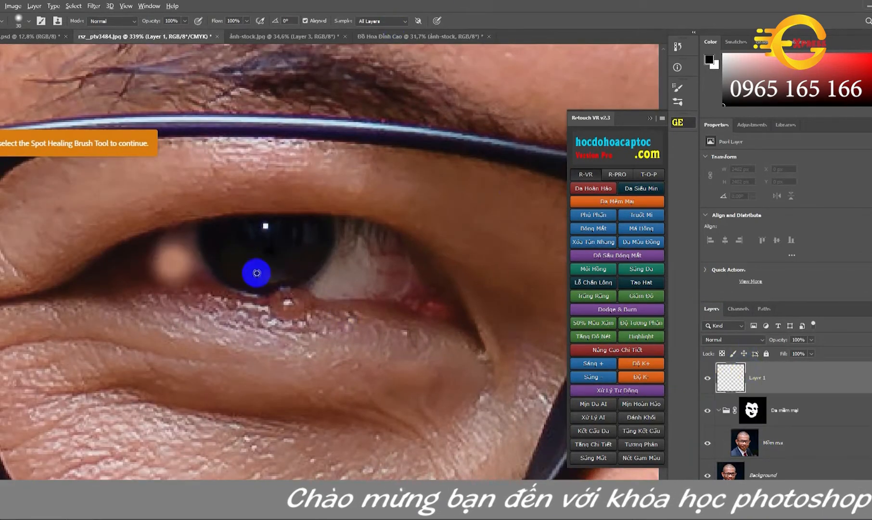
scroll(267, 315, "down", 3)
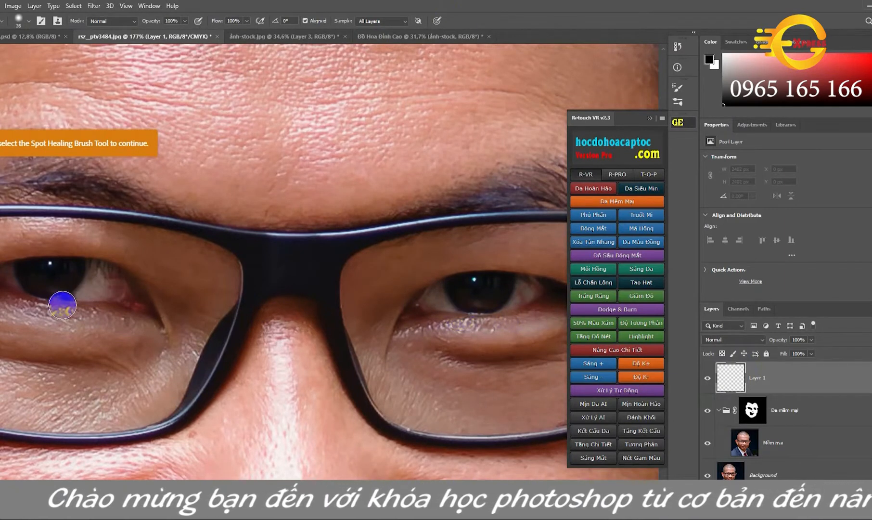
left_click(61, 306)
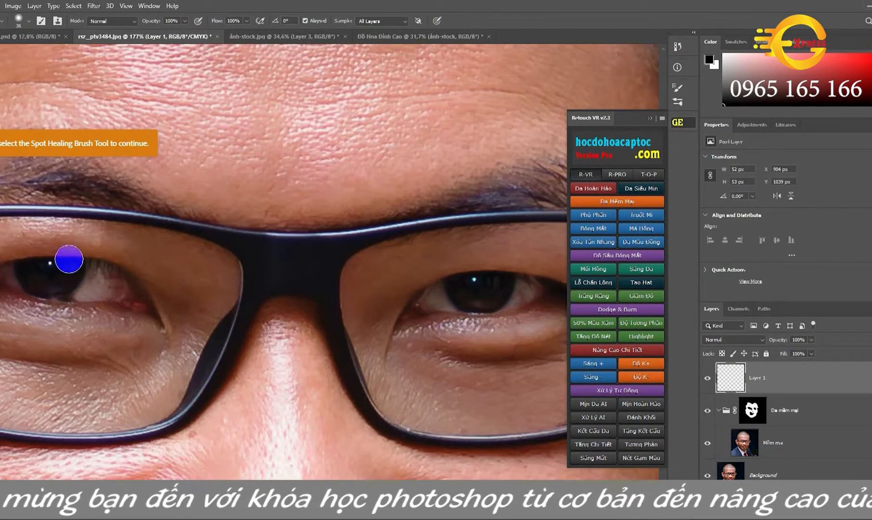
Step: Flip the cloned eyelid patch horizontally and check the man's whole face
key("ctrl+t")
right_click(65, 306)
left_click(107, 475)
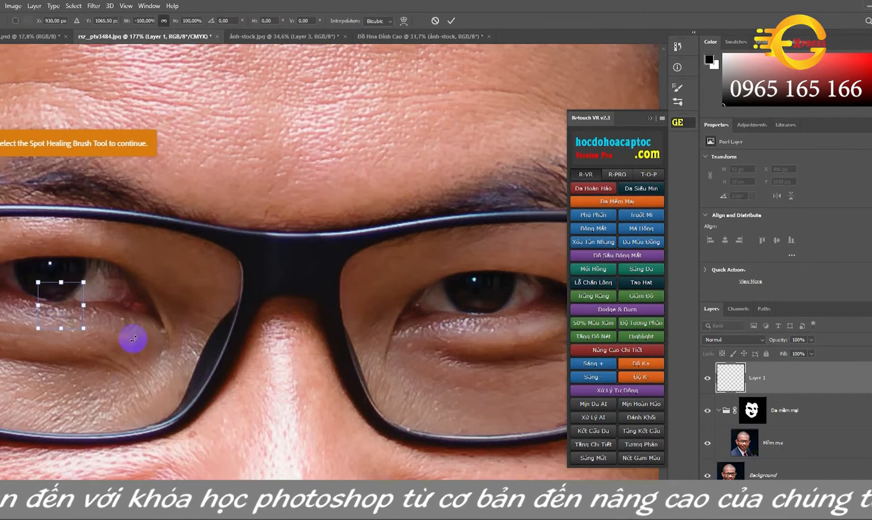
double_click(65, 309)
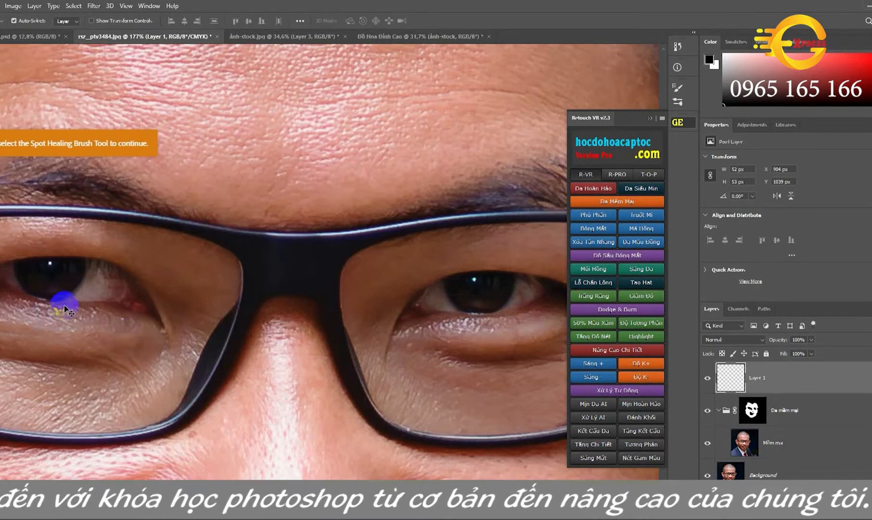
left_click(88, 314)
scroll(118, 327, "down", 3)
scroll(235, 282, "down", 3)
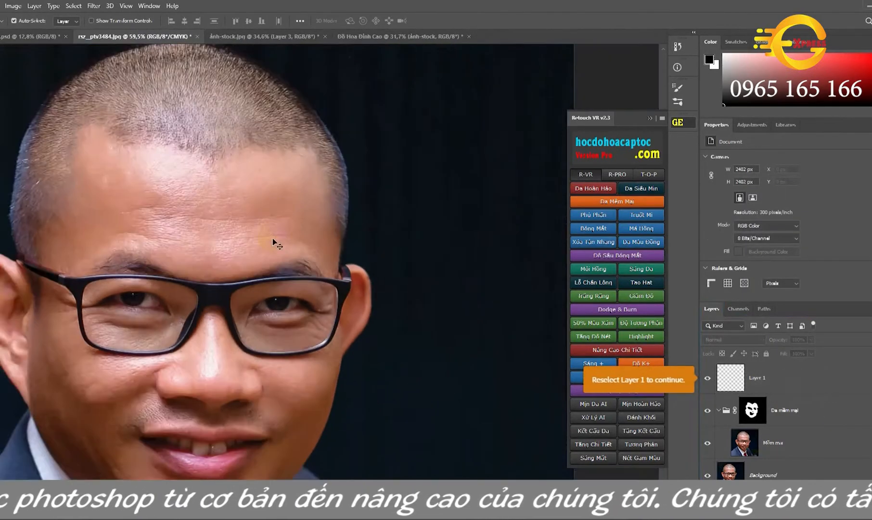
scroll(260, 270, "down", 3)
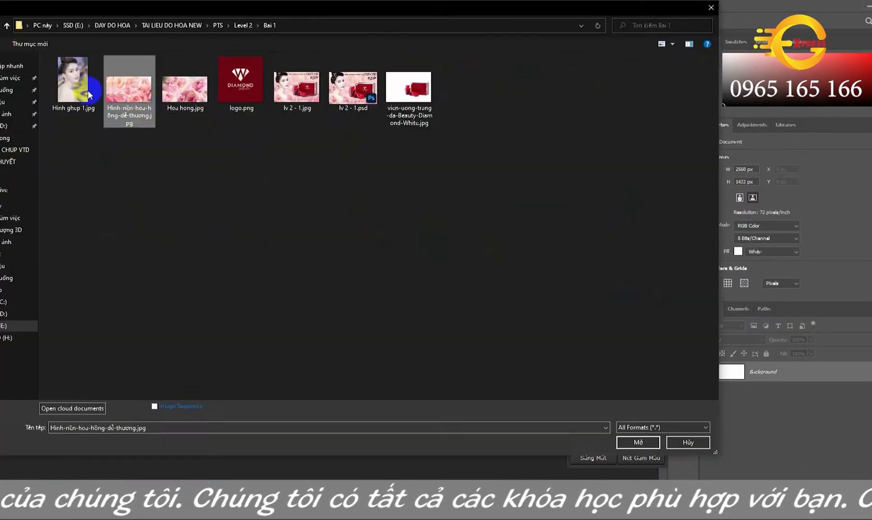
Step: Open Hình ghép 1.jpg, Hình-nền-hoa-hồng-dễ-thương.jpg and Hoa hong.jpg together for the composite
left_click(185, 86, "ctrl")
left_click(638, 442)
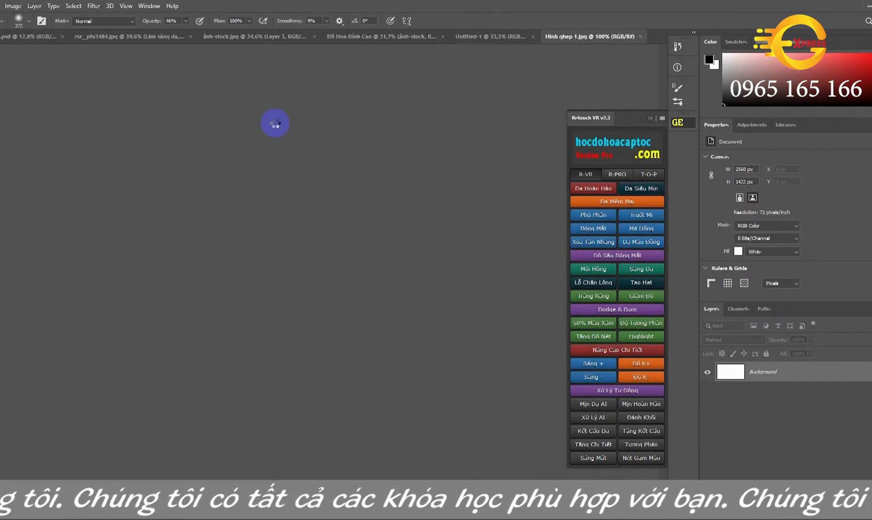
left_click(389, 40)
left_click(494, 42)
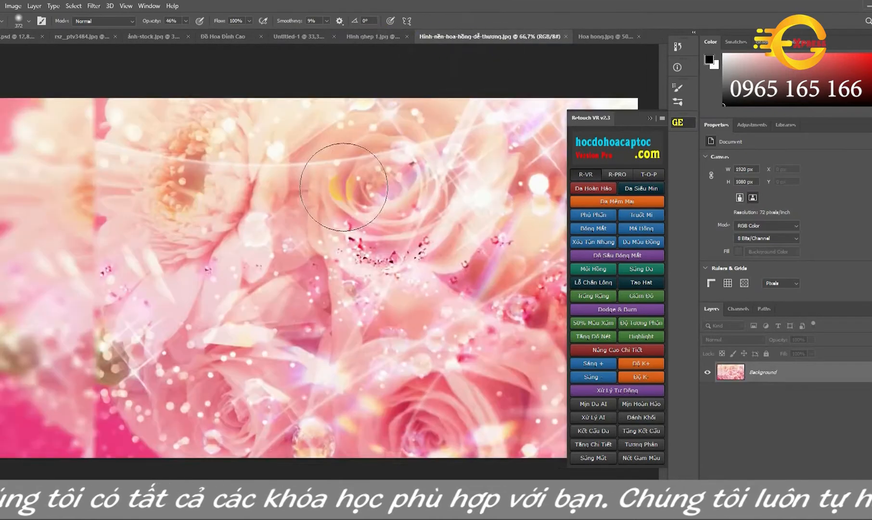
Step: Copy the whole Hình-nền-hoa-hồng-dễ-thương.jpg image into the Untitled-1 document as the background layer
scroll(364, 185, "down", 3)
key("v")
key("ctrl+a")
key("ctrl+c")
left_click(314, 39)
key("ctrl+v")
left_click(448, 38)
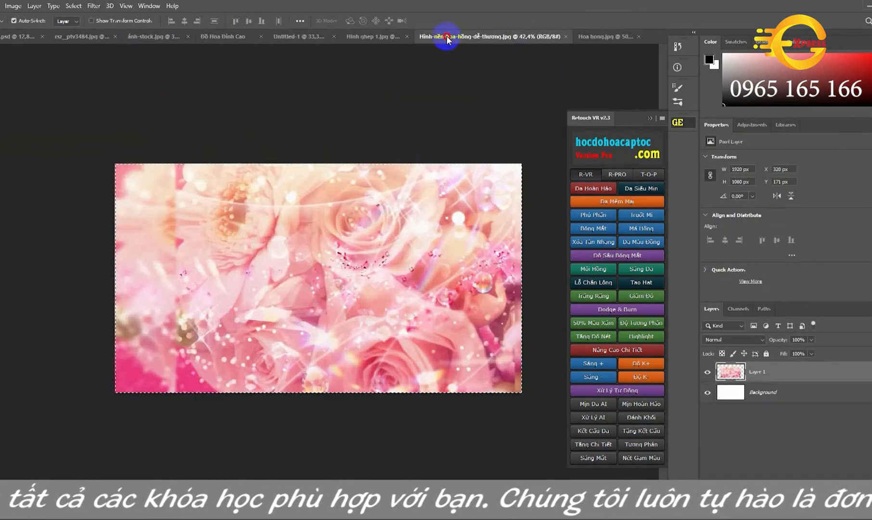
Step: Copy the whole Hoa hong.jpg image into Untitled-1 above the flower background
left_click(588, 41)
key("ctrl+a")
key("ctrl+c")
left_click(402, 38)
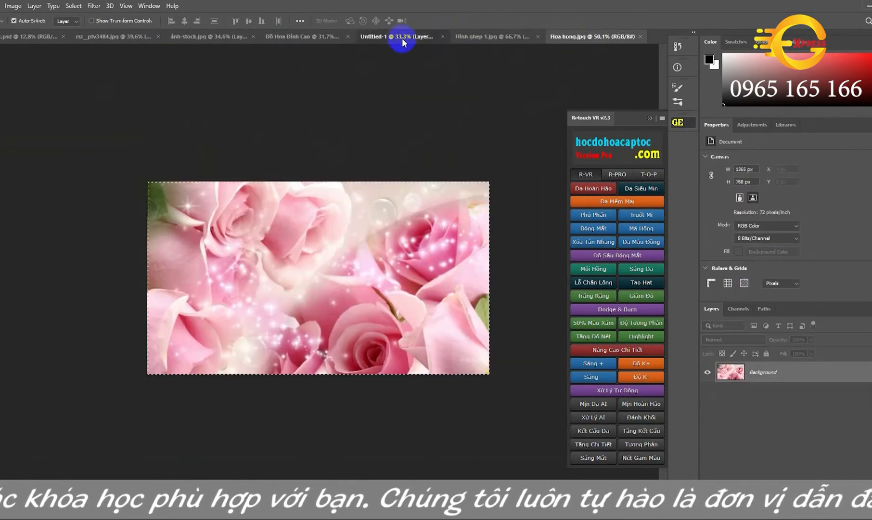
key("ctrl+v")
Step: Copy the woman's portrait from Hình ghép 1.jpg into Untitled-1 as the topmost layer
left_click(501, 35)
left_click(370, 38)
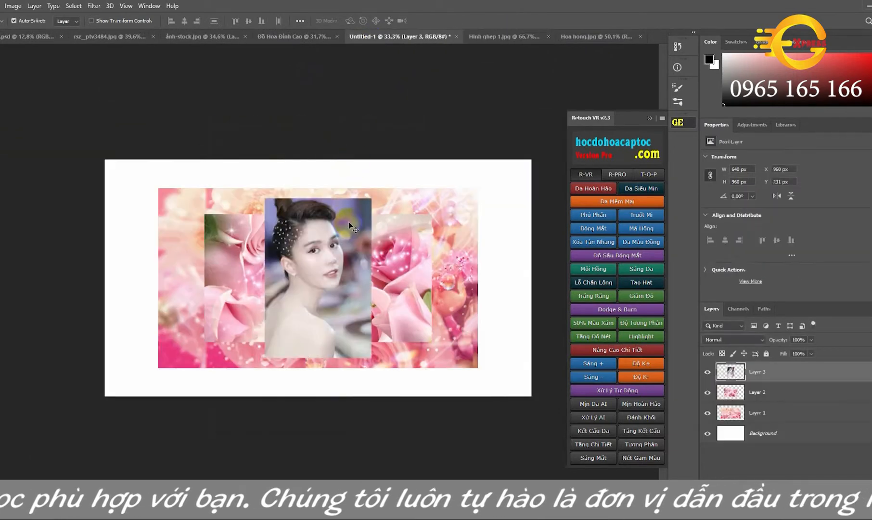
left_click(508, 36)
key("ctrl+a")
key("ctrl+c")
left_click(431, 38)
key("ctrl+v")
Step: Close the Hình ghép 1.jpg and Hoa hong.jpg source documents
left_click(497, 39)
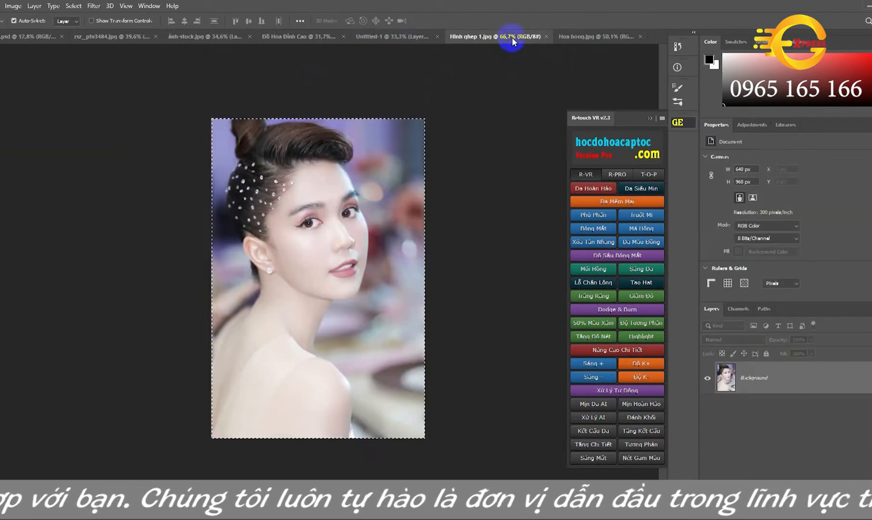
key("ctrl+w")
left_click(590, 38)
key("ctrl+w")
Step: Align the flower background layer with the canvas corner and enlarge it to about 134% to fill the canvas
left_click_drag(186, 205, 134, 180)
key("ctrl+r")
key("ctrl+t")
left_click_drag(439, 347, 543, 397)
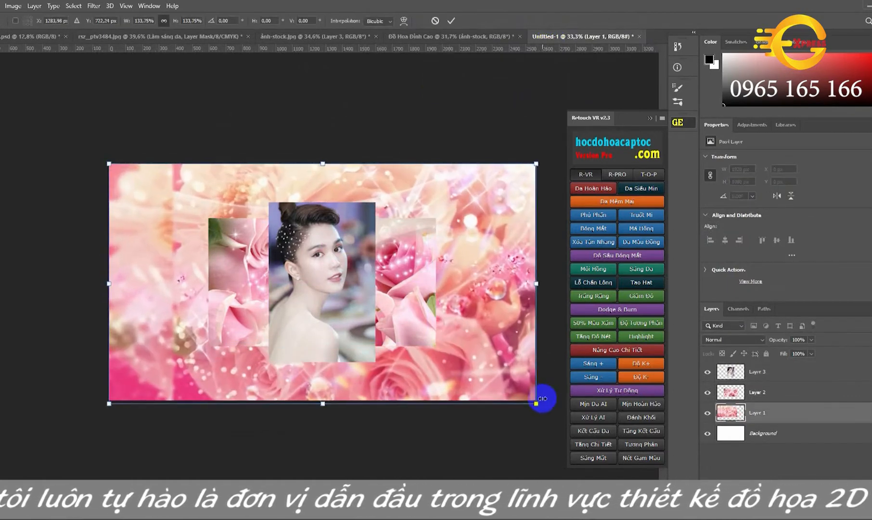
key("Return")
Step: Move the rose image to the right and scale the portrait to the full canvas height along the left edge
left_click_drag(405, 283, 466, 265)
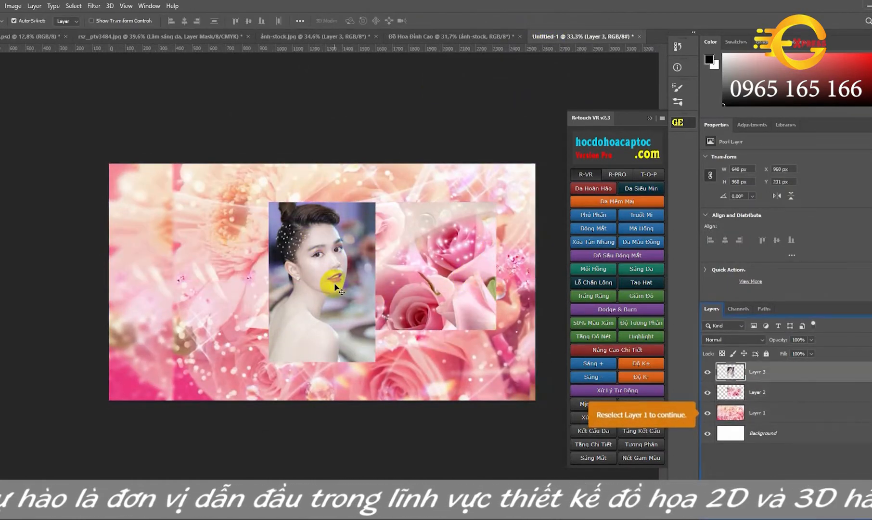
left_click_drag(332, 226, 173, 188)
key("ctrl+t")
left_click_drag(214, 323, 266, 399)
left_click_drag(211, 335, 213, 334)
left_click_drag(291, 160, 291, 160)
left_click_drag(227, 207, 225, 206)
key("Return")
Step: Add a layer mask to the portrait on Layer 3 and partly fade its right side into the flowers
left_click(785, 495)
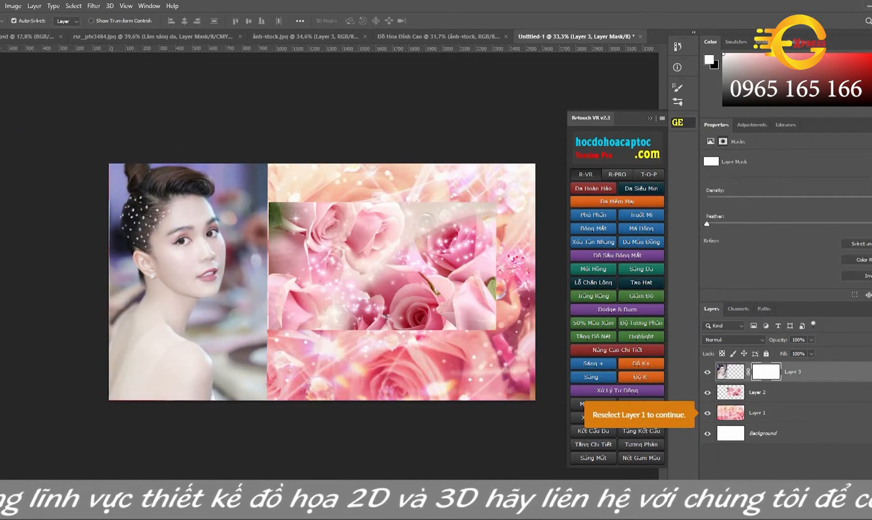
left_click(1, 155)
right_click(44, 137)
left_click(128, 121)
mouse_move(279, 236)
left_mouse_down()
mouse_move(266, 352)
mouse_move(86, 279)
left_mouse_up()
Step: Scale the masked portrait down to about 89% and move it slightly inward from the canvas's left edge
key("v")
key("ctrl+t")
left_click_drag(268, 162, 250, 189)
left_click_drag(208, 242, 218, 231)
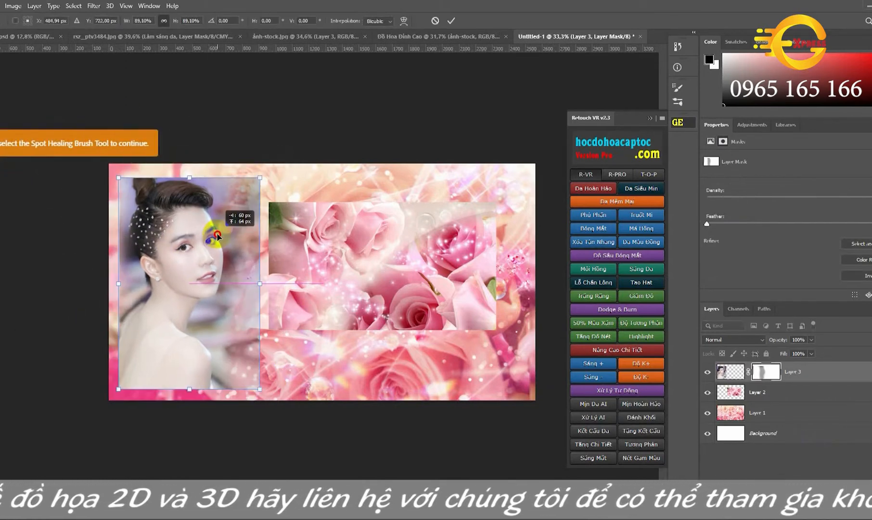
key("Return")
Step: Brush black on the portrait's mask along its right and top edges to blend them into the background
key("b")
left_click_drag(239, 369, 265, 262)
mouse_move(230, 156)
left_mouse_down()
mouse_move(270, 173)
mouse_move(88, 194)
mouse_move(94, 289)
mouse_move(138, 164)
left_mouse_up()
Step: Reorder the Untitled-1 document next to the first PSD document and switch between the two
left_click_drag(539, 37, 67, 40)
left_click(36, 38)
left_click(125, 38)
Step: Lower the mask brush opacity to 16% and fade the portrait's bottom and left edges
right_click(278, 181)
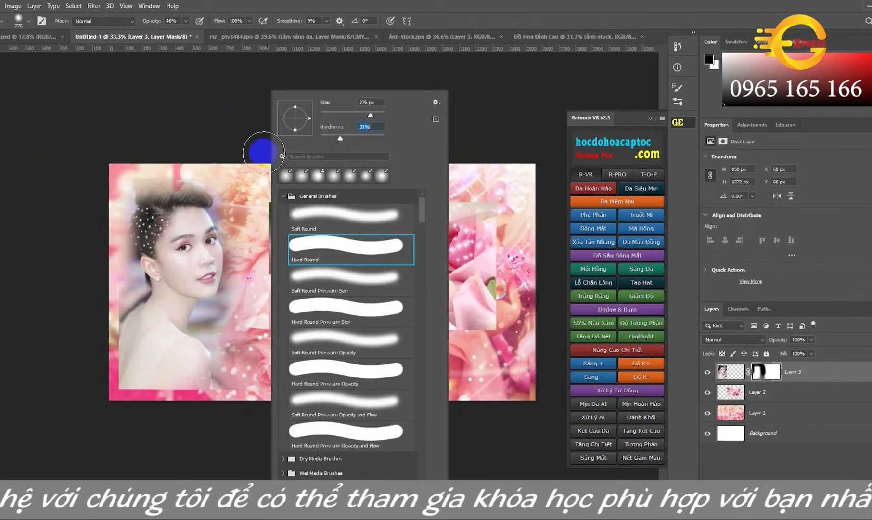
right_click(149, 164, "alt")
mouse_move(193, 394)
left_mouse_down()
mouse_move(136, 383)
mouse_move(269, 401)
left_mouse_up()
key("ctrl+z")
left_click(186, 21)
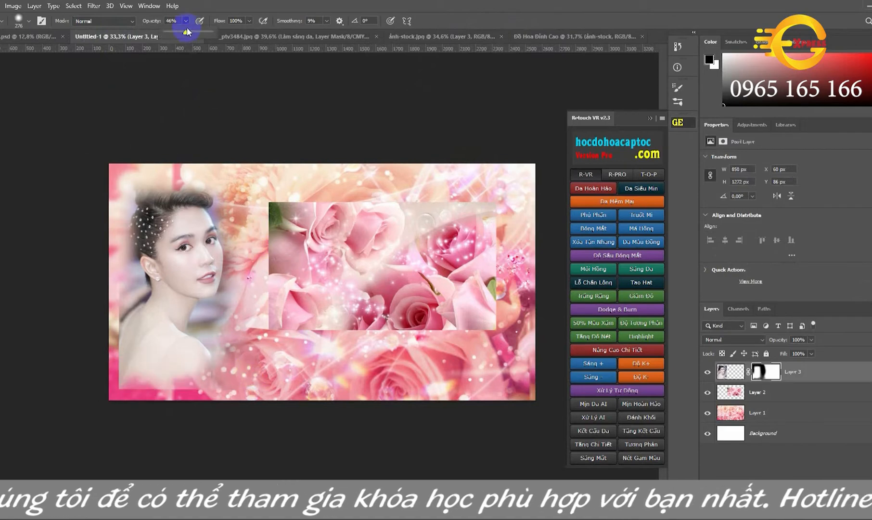
left_click_drag(186, 31, 169, 33)
mouse_move(91, 343)
left_mouse_down()
mouse_move(103, 363)
mouse_move(80, 409)
mouse_move(201, 402)
left_mouse_up()
scroll(87, 317, "up", 5)
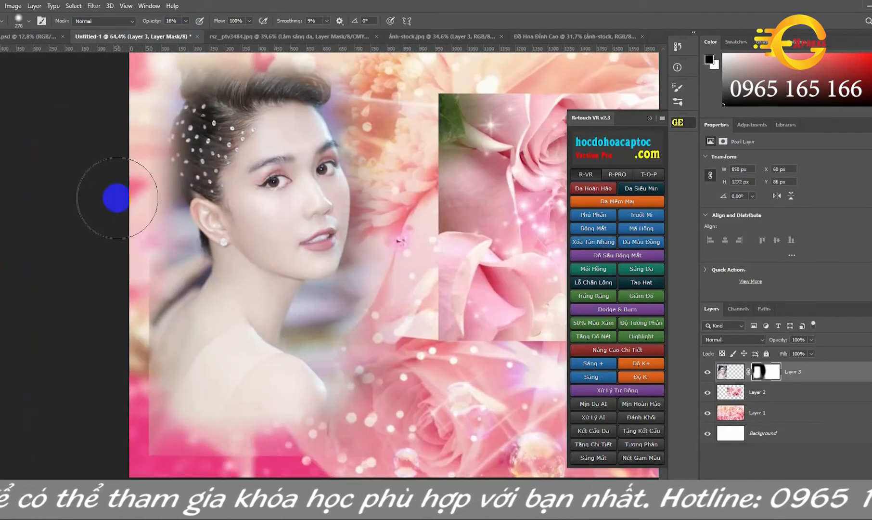
left_click_drag(117, 199, 121, 395)
Step: Raise the mask brush opacity to 31% and soften the portrait's bottom and right edges further
left_click(186, 21)
left_click_drag(186, 32, 192, 35)
mouse_move(133, 418)
left_mouse_down()
mouse_move(124, 484)
mouse_move(277, 477)
left_mouse_up()
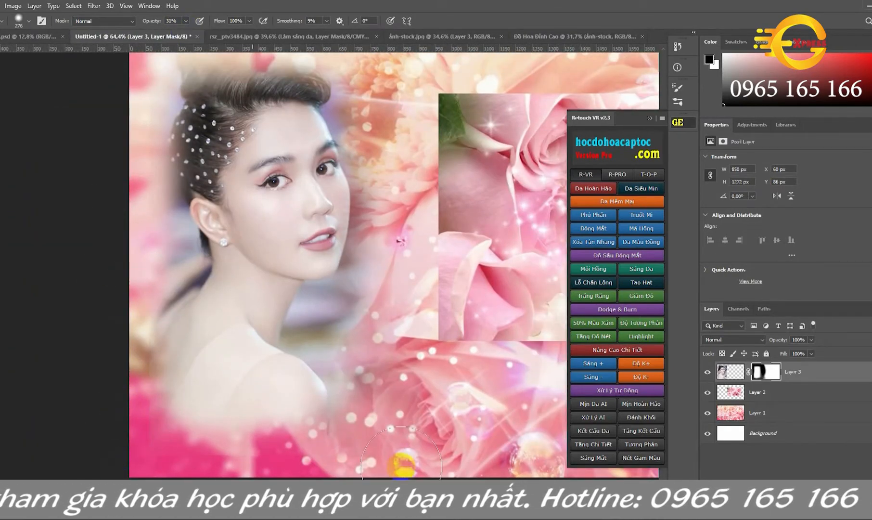
left_click_drag(354, 344, 385, 302)
left_click_drag(401, 181, 380, 331)
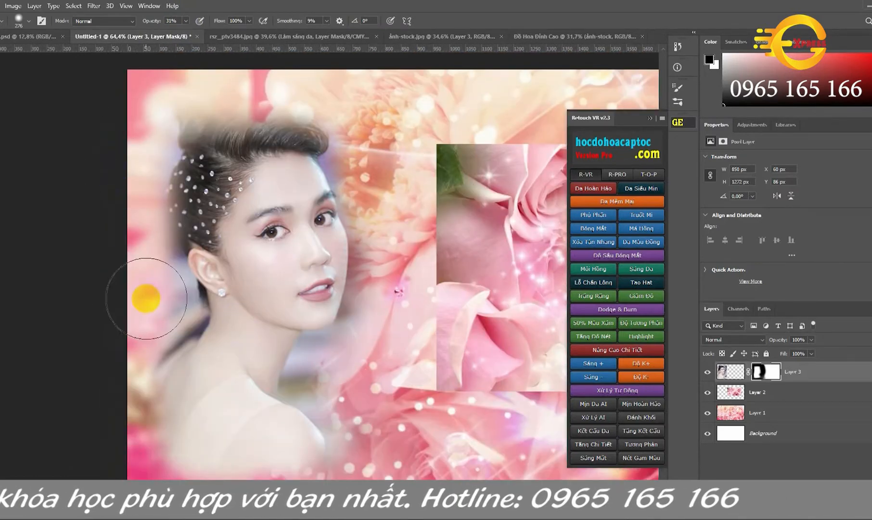
Step: Move the rose image on Layer 2 to the canvas's lower edge beside the portrait and stack it above Layer 3
scroll(84, 240, "down", 2)
key("v")
left_click(34, 36)
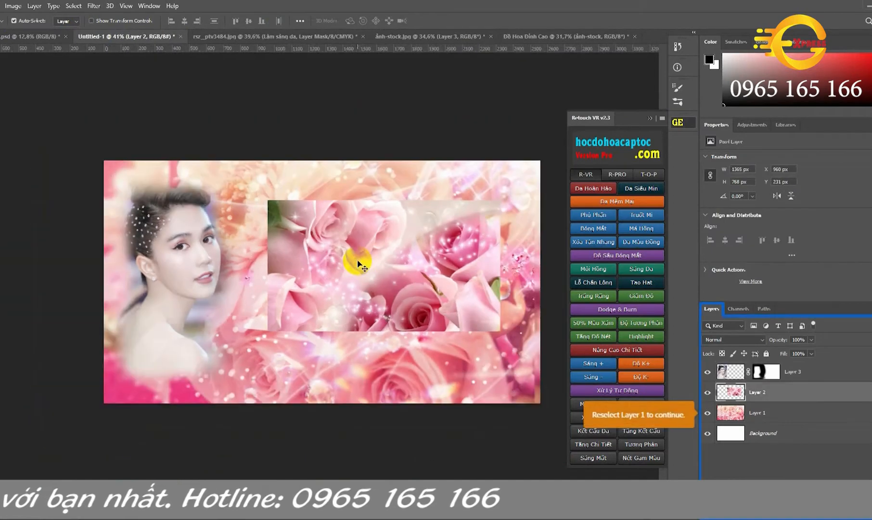
left_click(785, 401)
left_click_drag(338, 317, 279, 330)
left_click_drag(730, 392, 729, 371)
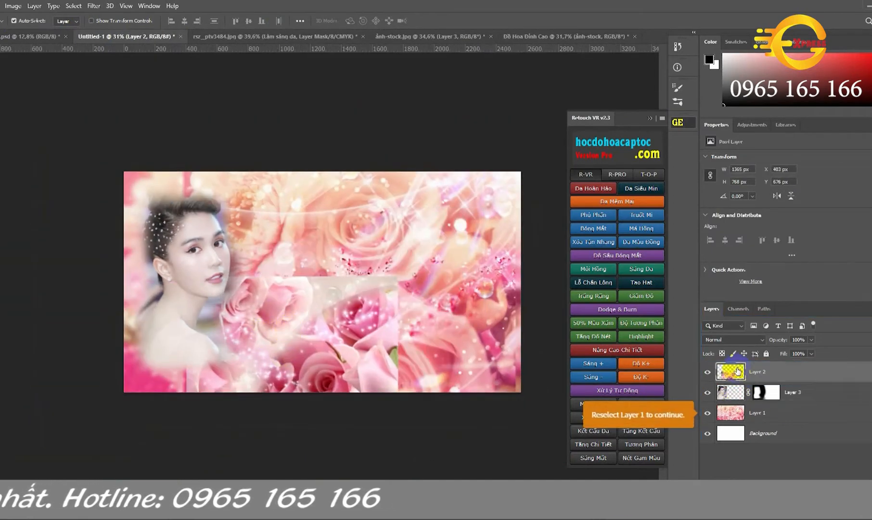
Step: Scale down and slightly rotate the rose image on Layer 2, placing it in the canvas's lower-left corner below the portrait
left_click_drag(286, 323, 212, 330)
key("ctrl+t")
left_click_drag(323, 284, 233, 335)
left_click_drag(202, 361, 210, 349)
left_click_drag(272, 333, 212, 350)
left_click_drag(343, 344, 312, 395)
left_click_drag(178, 359, 348, 241)
key("Return")
Step: Add a layer mask to Layer 2 and brush away the rose image's upper edges to blend it into the background
scroll(262, 297, "up", 1)
scroll(119, 387, "up", 1)
left_click(781, 512)
key("b")
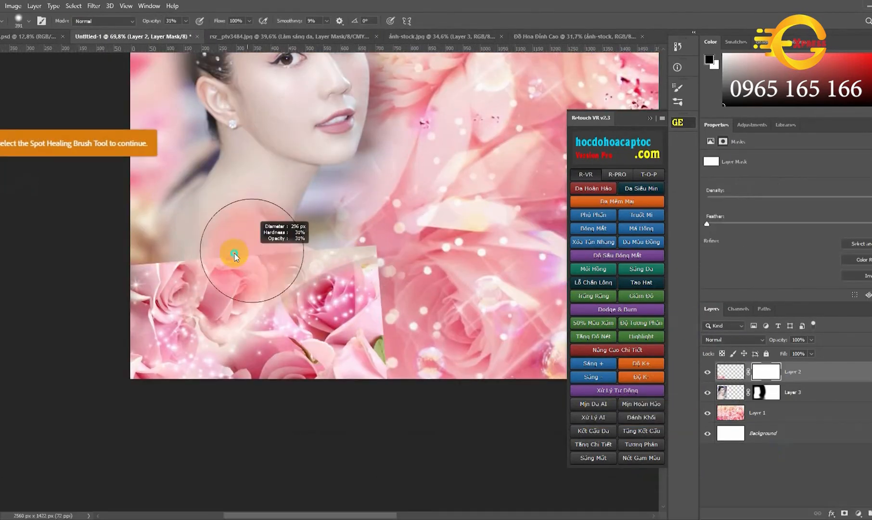
mouse_move(217, 258)
left_mouse_down()
mouse_move(340, 212)
mouse_move(443, 372)
mouse_move(362, 242)
mouse_move(287, 242)
mouse_move(290, 228)
mouse_move(408, 293)
mouse_move(384, 286)
mouse_move(401, 299)
mouse_move(295, 258)
mouse_move(107, 268)
mouse_move(206, 289)
mouse_move(152, 245)
left_mouse_up()
scroll(282, 272, "down", 2)
Step: Select the woman's portrait on Layer 3 and run the Retouch VR Dodge & Burn action on it
key("v")
left_click(163, 258)
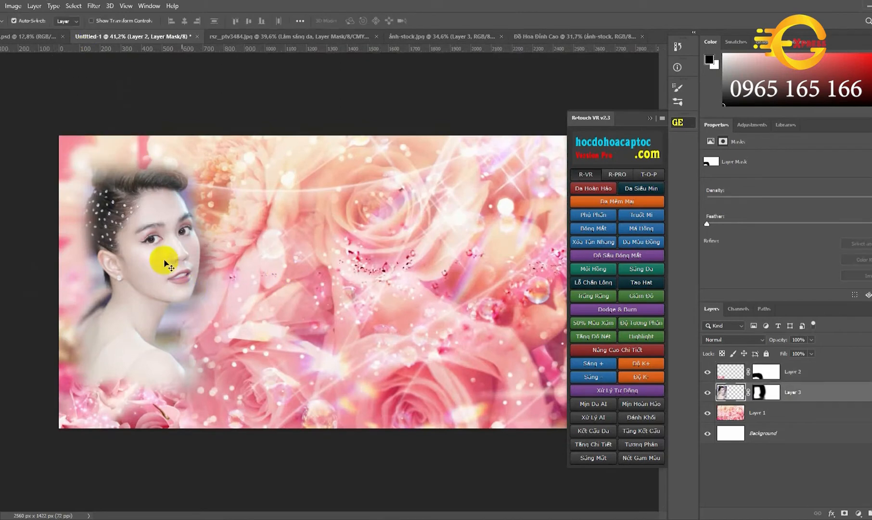
left_click(619, 310)
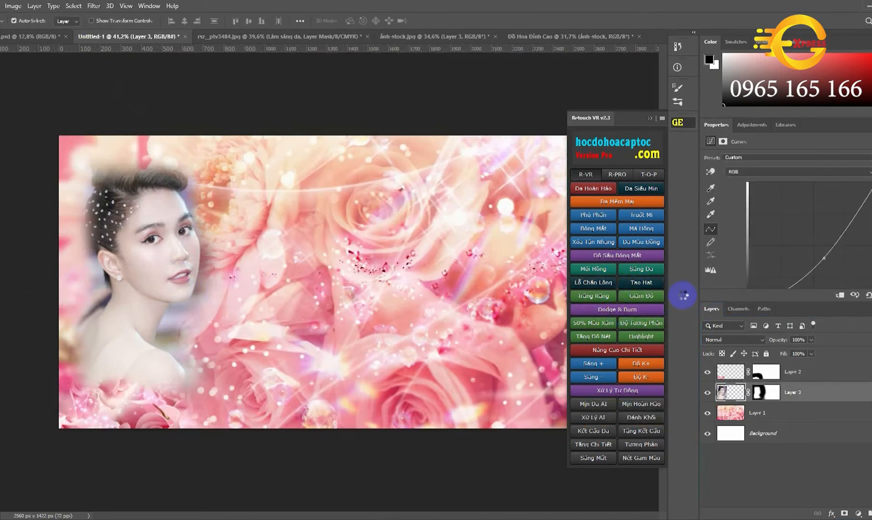
Step: Undo the trial stroke on the Burn mask and paint white on the Dodge mask over the woman's shoulder
key("b")
key("x")
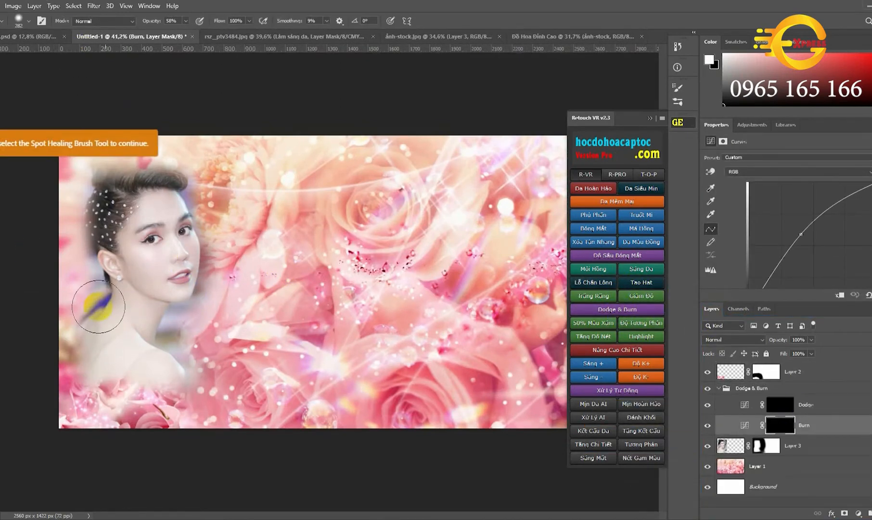
mouse_move(135, 235)
left_mouse_down()
mouse_move(145, 195)
mouse_move(101, 236)
mouse_move(147, 185)
mouse_move(127, 226)
left_mouse_up()
key("ctrl+z")
left_click(779, 405)
mouse_move(100, 335)
left_mouse_down()
mouse_move(181, 389)
mouse_move(74, 369)
mouse_move(151, 338)
left_mouse_up()
Step: Paint white on the Burn layer's mask over the portrait's shoulder and outer edges
scroll(200, 323, "up", 2)
left_click(783, 425)
mouse_move(85, 371)
left_mouse_down()
mouse_move(147, 360)
mouse_move(71, 356)
mouse_move(101, 341)
mouse_move(113, 196)
mouse_move(103, 356)
left_mouse_up()
scroll(144, 384, "down", 2)
left_click_drag(150, 388, 212, 327)
scroll(87, 179, "down", 2)
Step: Place the vien-uong-trang-da-Beauty-Diamond-White image as an embedded object in Untitled-1 and bring it to the front
key("v")
scroll(170, 240, "up", 3)
left_click(324, 287)
scroll(324, 288, "down", 1)
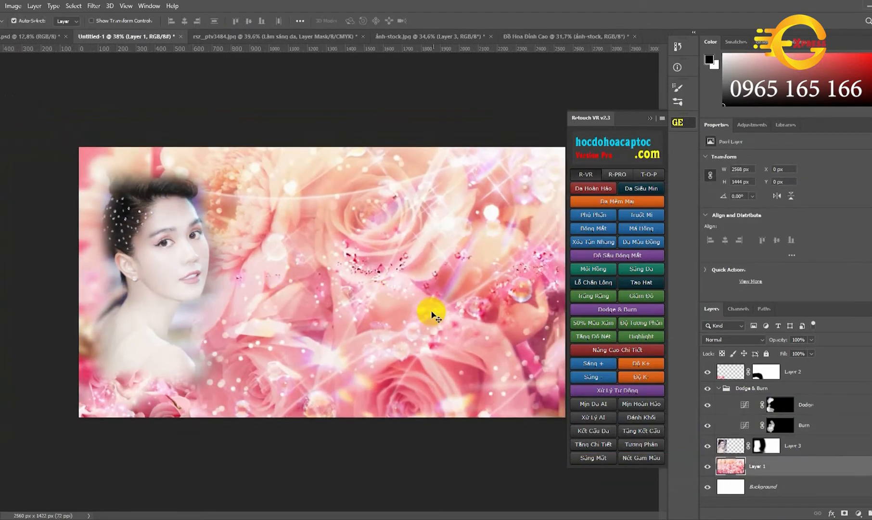
left_click(43, 37)
left_click(90, 34)
left_click(1, 6)
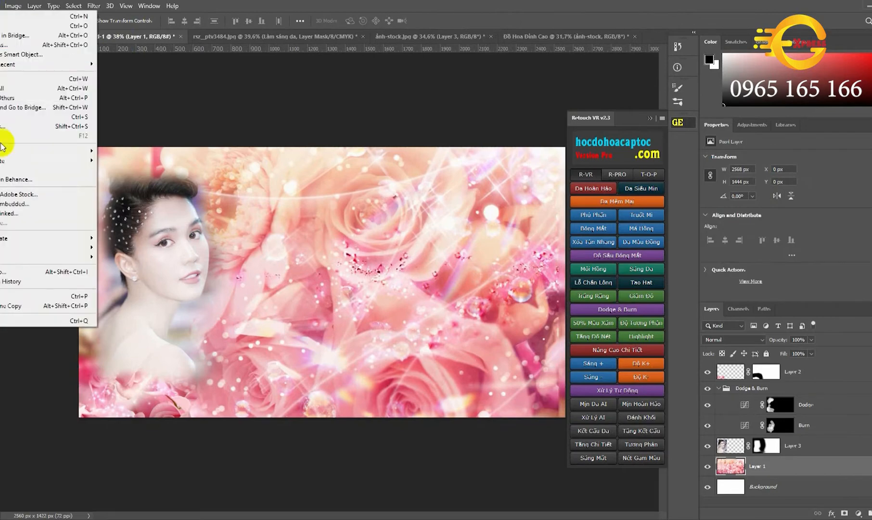
left_click(9, 203)
double_click(404, 86)
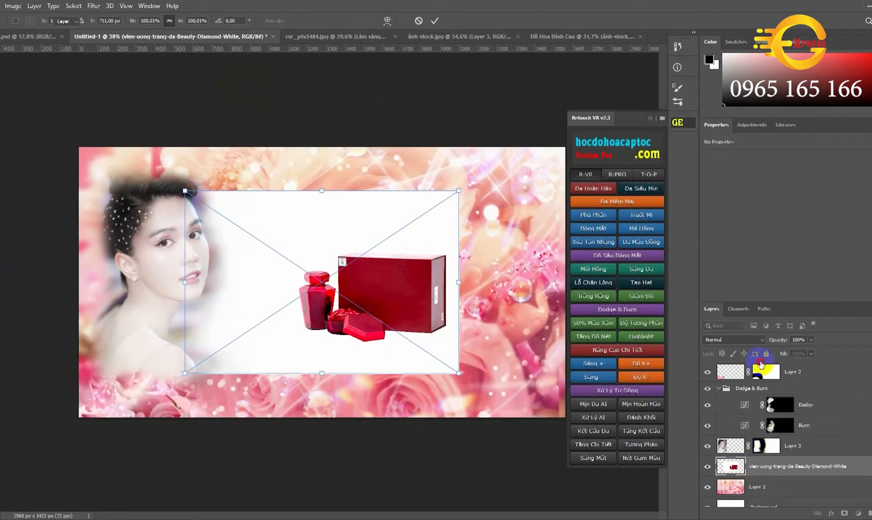
key("Return")
key("ctrl+shift+bracketright")
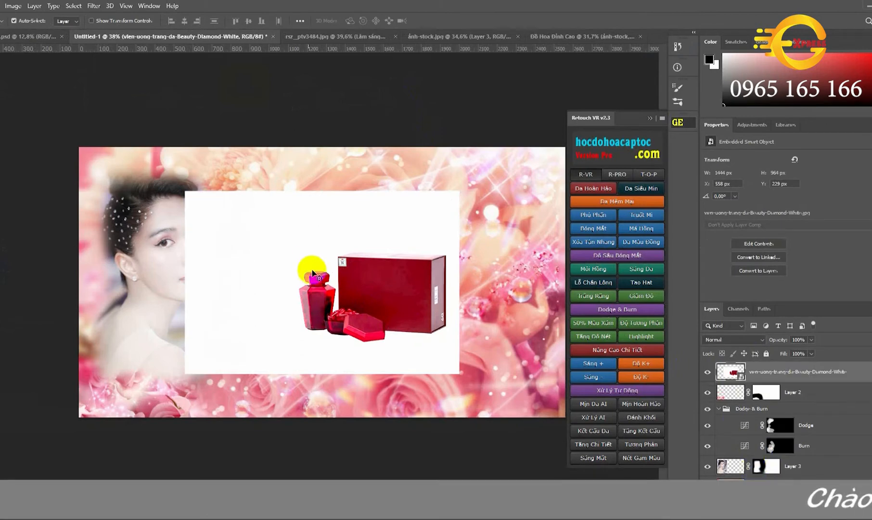
Step: Search the Discover quick actions for "remove" and apply Remove background to the placed product image
key("ctrl+f")
type("remo")
key("BackSpace")
key("BackSpace")
key("BackSpace")
type("ểmove")
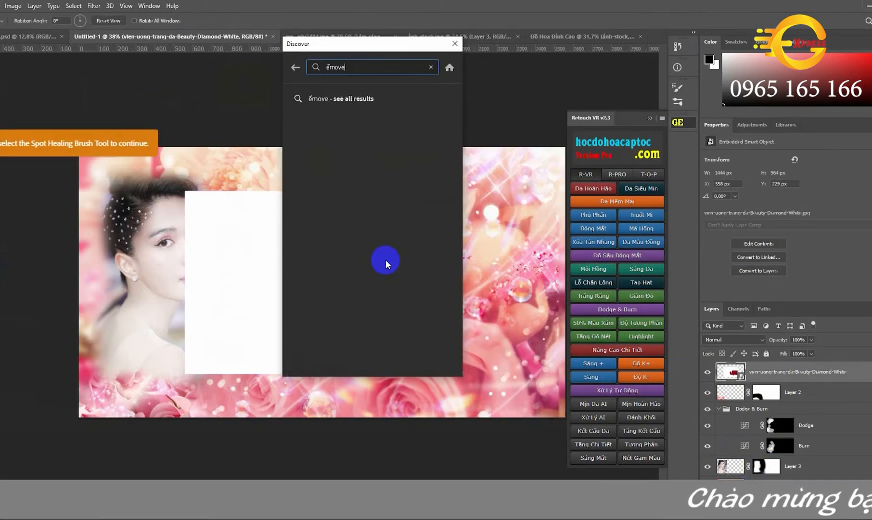
type("ve")
left_click(364, 329)
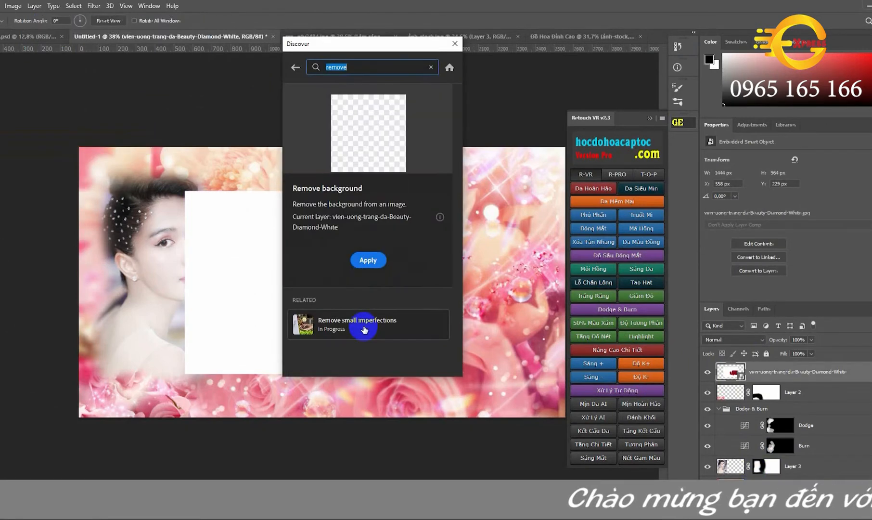
left_click(376, 263)
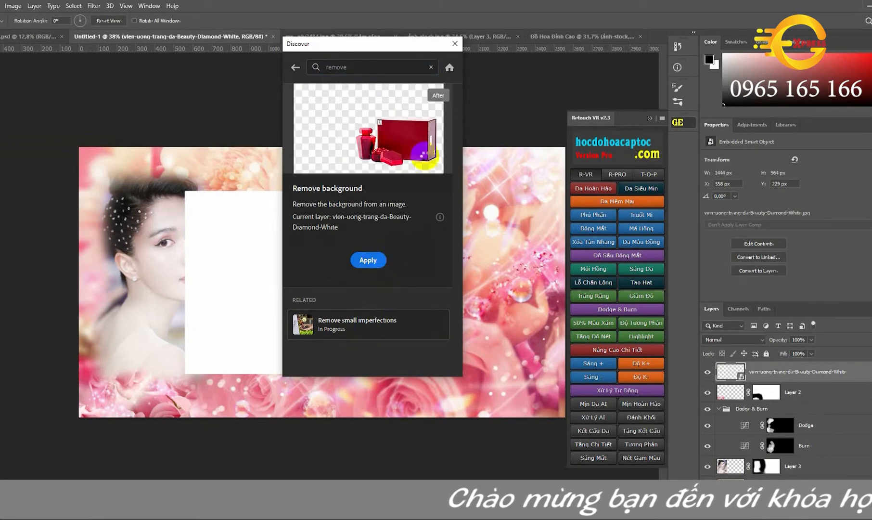
left_click(370, 262)
left_click(417, 306)
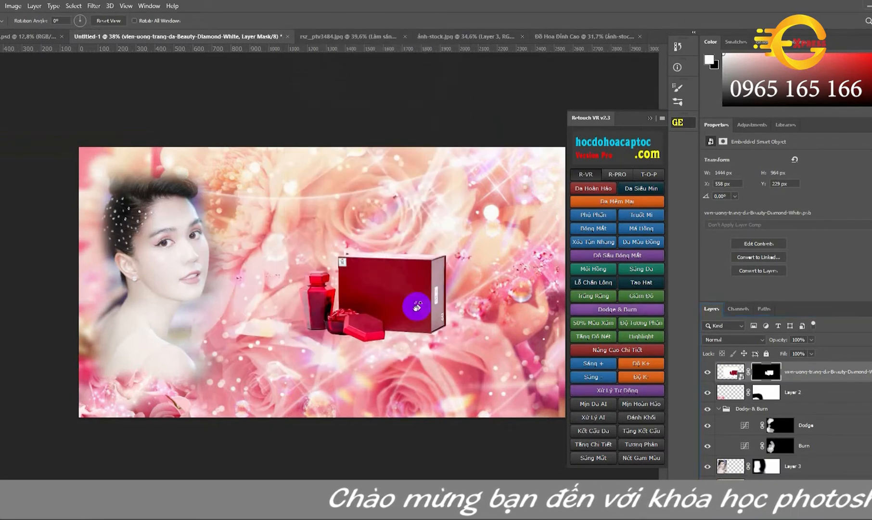
Step: Enlarge the cut-out product image, position it beside the portrait in the canvas's lower right area, and collapse the Retouch VR panel
key("ctrl+t")
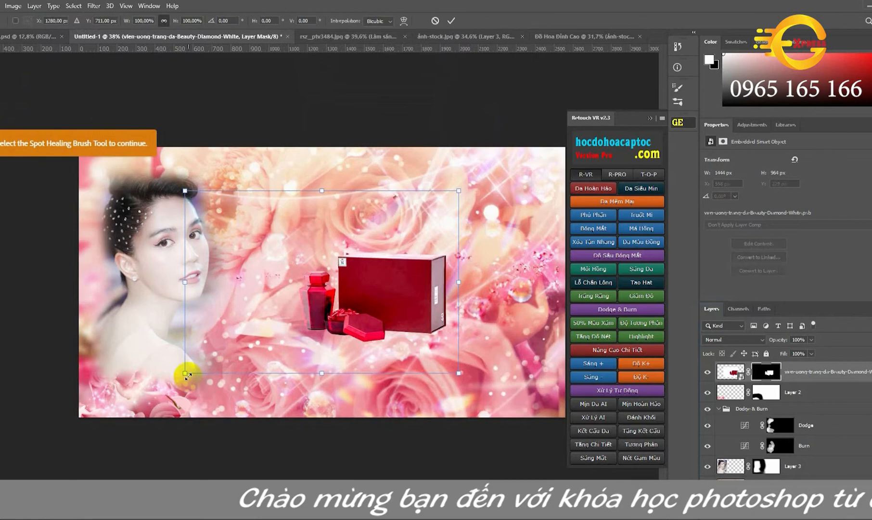
left_click(453, 22)
left_click(402, 285)
key("ctrl+t")
mouse_move(185, 374)
left_mouse_down()
mouse_move(111, 432)
mouse_move(90, 436)
left_mouse_up()
left_click_drag(362, 341, 422, 334)
left_click(649, 118)
left_click_drag(451, 305, 442, 307)
key("Return")
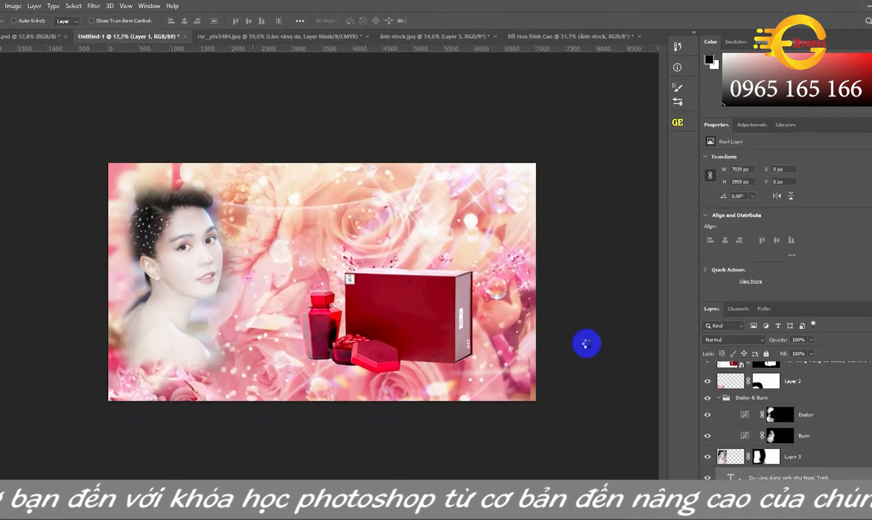
Step: Add an outside Stroke effect to the script tagline text layer along the canvas's lower edge
left_click(380, 386)
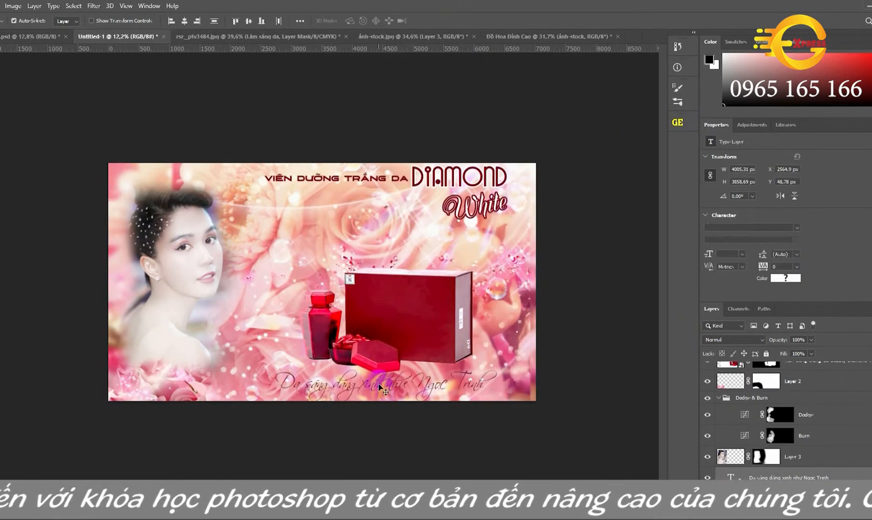
left_click(854, 459)
right_click(785, 477)
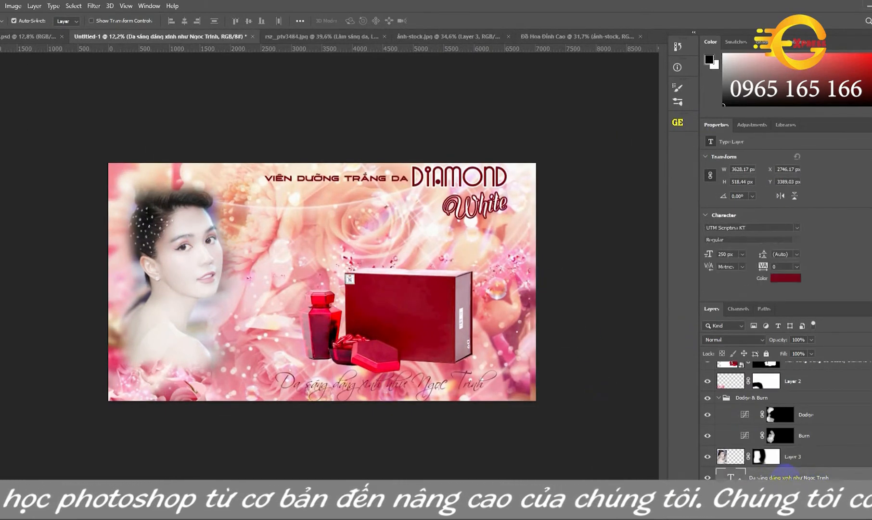
left_click(726, 38)
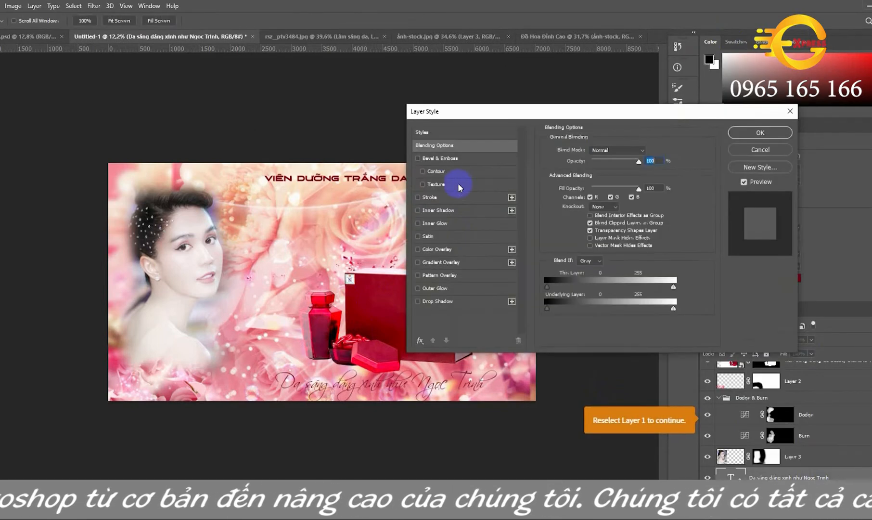
left_click(432, 198)
Step: Colour the tagline's stroke saturated blue after trying white and lighter blues, and set the text layer's fill to 0%
left_click(571, 221)
type("ffffff")
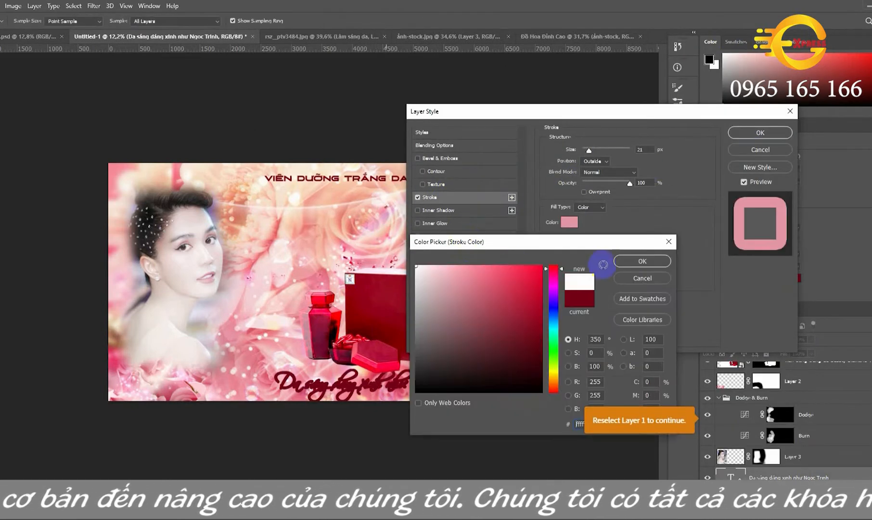
left_click(555, 308)
left_click(533, 274)
left_click_drag(509, 240, 547, 220)
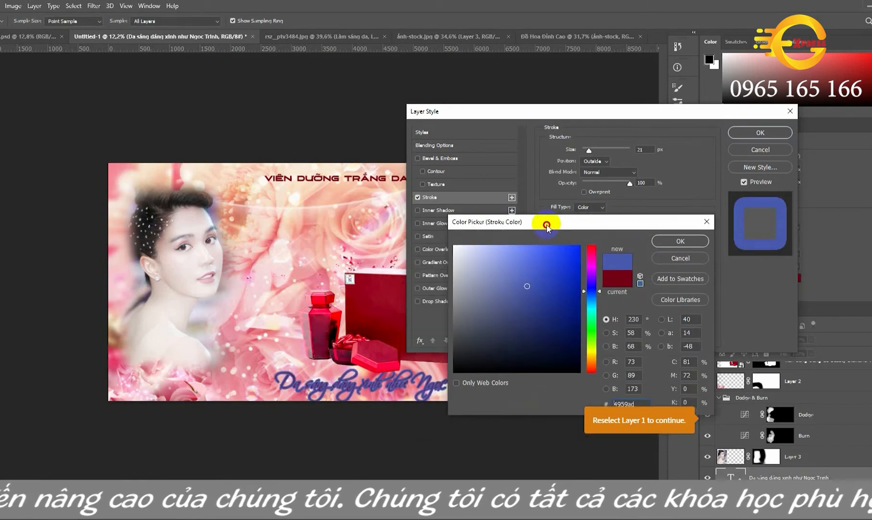
left_click(571, 254)
left_click(499, 246)
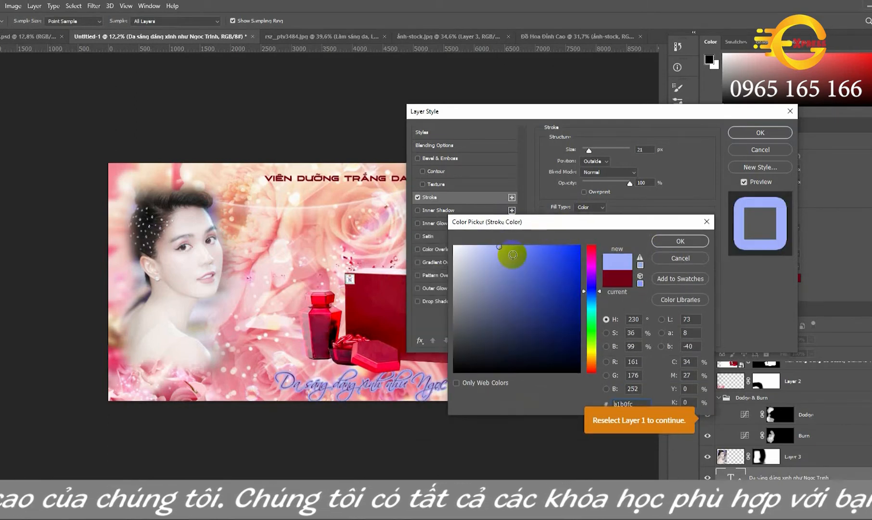
left_click(581, 247)
left_click(668, 245)
key("Return")
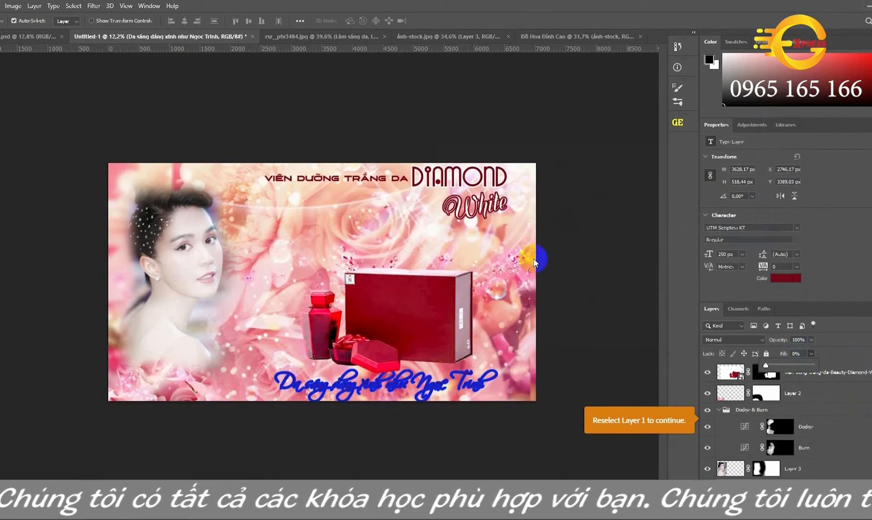
Step: Reopen the tagline's stroke settings and try a pale lavender stroke colour
left_click(364, 212)
left_click(556, 265)
left_click(490, 371)
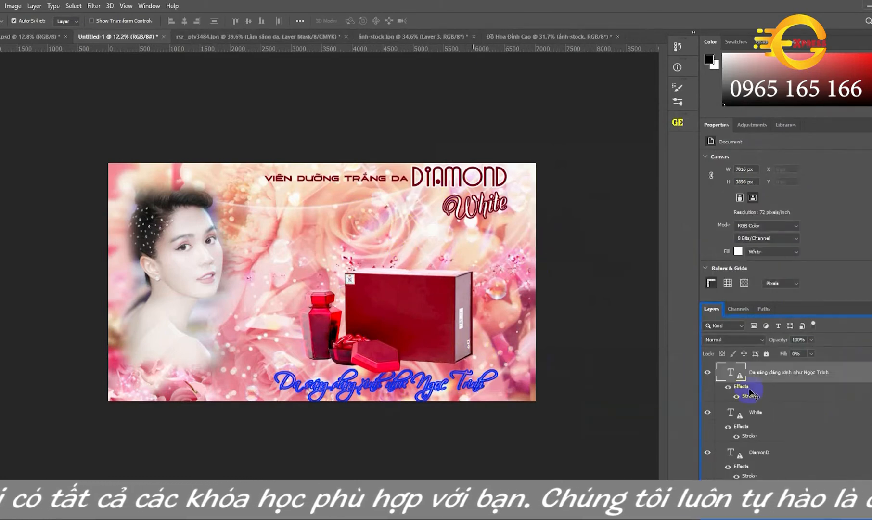
left_click(789, 379)
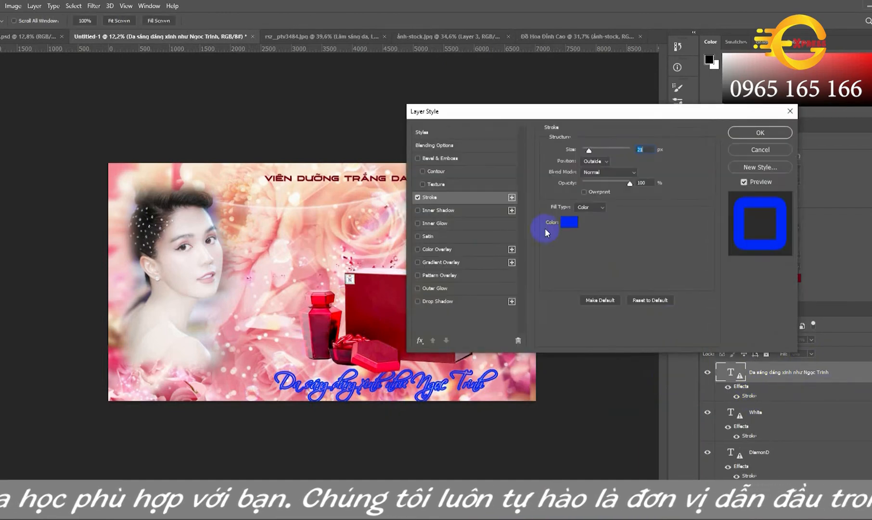
left_click(569, 222)
left_click_drag(477, 259, 472, 245)
left_click(661, 244)
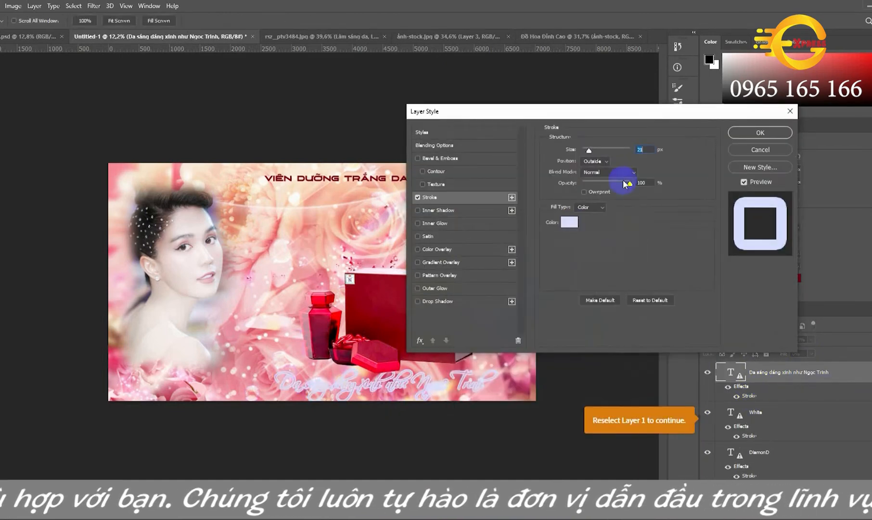
Step: Recolour the tagline's stroke purple #9315c8 after trying bright blue, and reduce the stroke size to 13 px
left_click(569, 221)
left_click_drag(590, 291, 591, 300)
left_click_drag(565, 257, 607, 259)
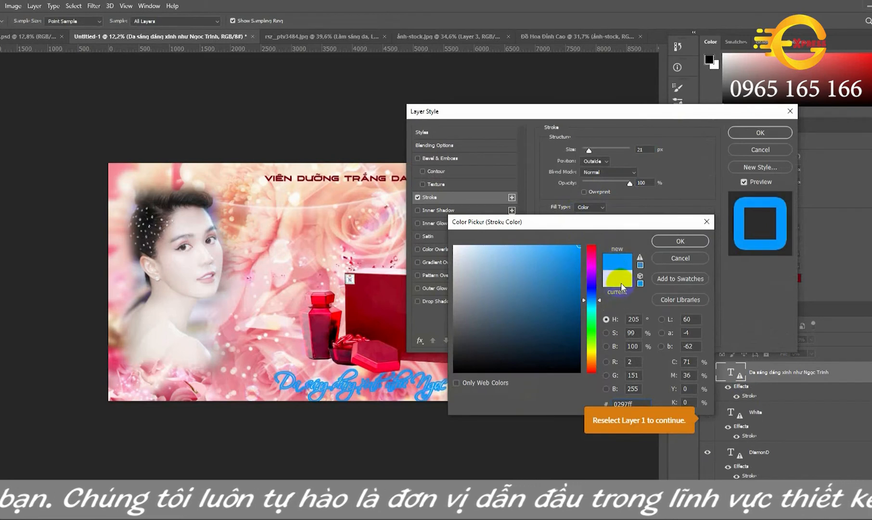
mouse_move(592, 299)
left_mouse_down()
mouse_move(596, 336)
mouse_move(599, 275)
left_mouse_up()
left_click(567, 272)
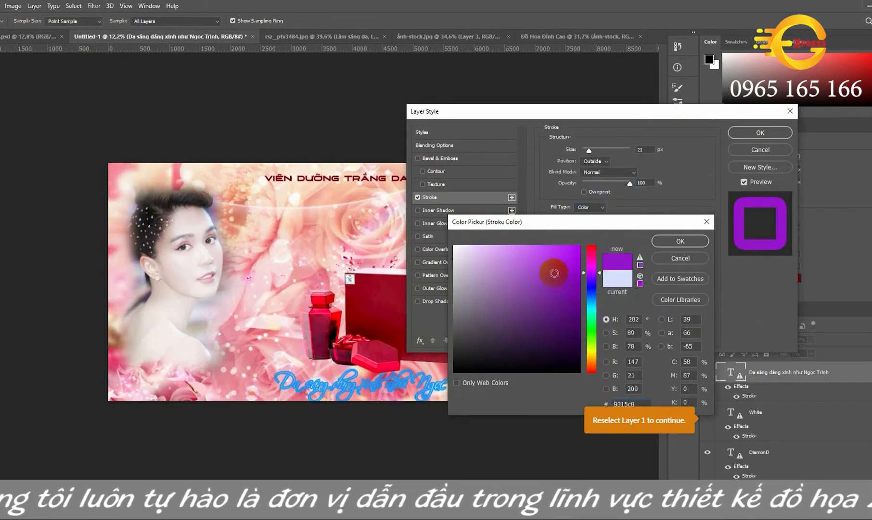
left_click(666, 243)
scroll(644, 150, "down", 3)
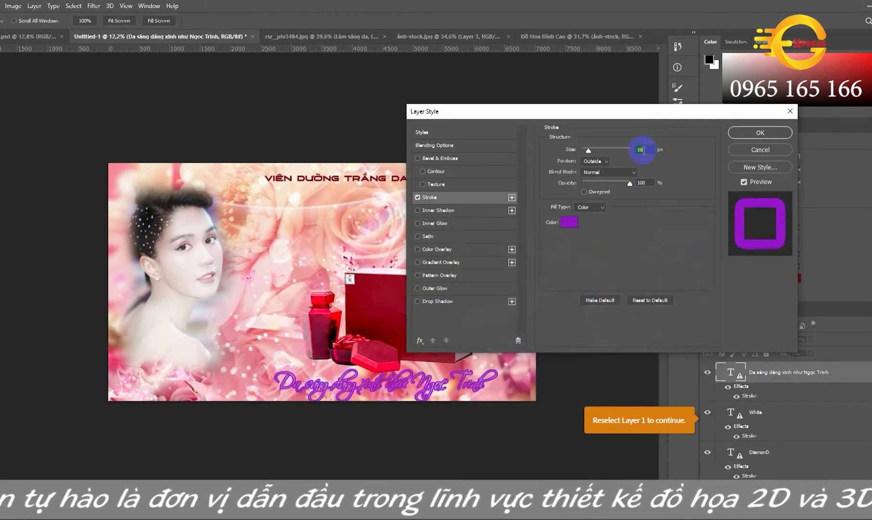
left_click(759, 132)
Step: Move the tagline to the canvas's lower-left corner beneath the portrait and bring it to the front
left_click_drag(225, 388, 193, 386)
key("ctrl+shift+]")
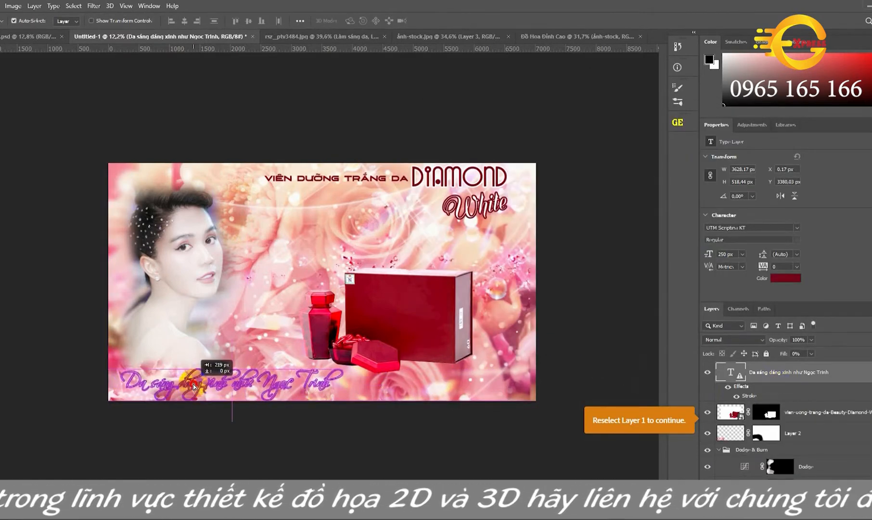
left_click_drag(308, 387, 312, 379)
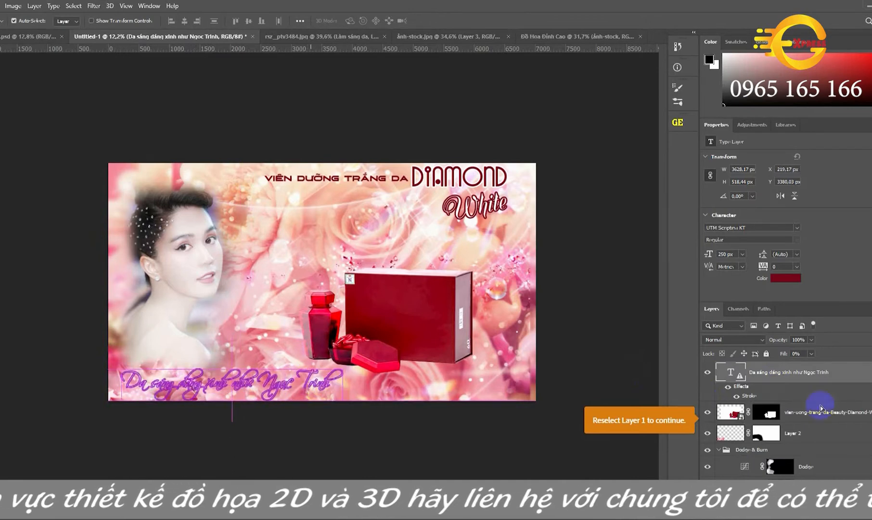
Step: Change the tagline's stroke colour to a blue-violet after trying white
double_click(750, 395)
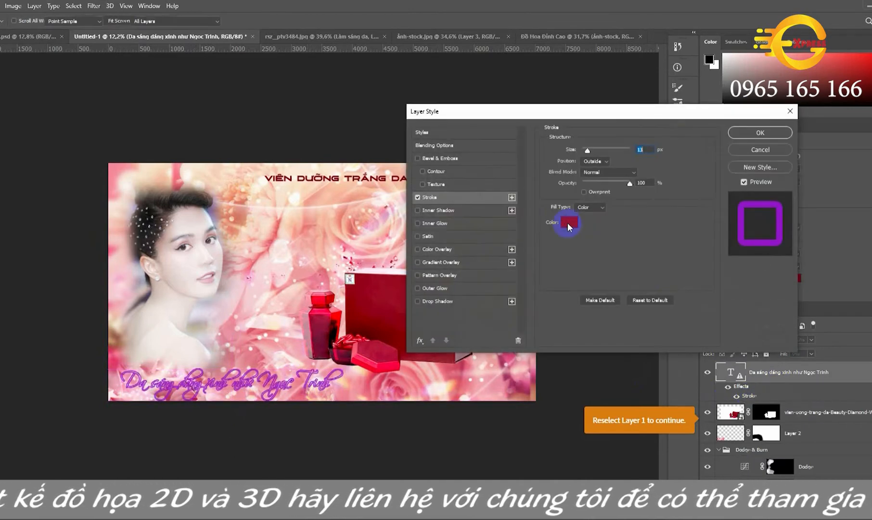
left_click(570, 220)
left_click_drag(525, 259, 449, 238)
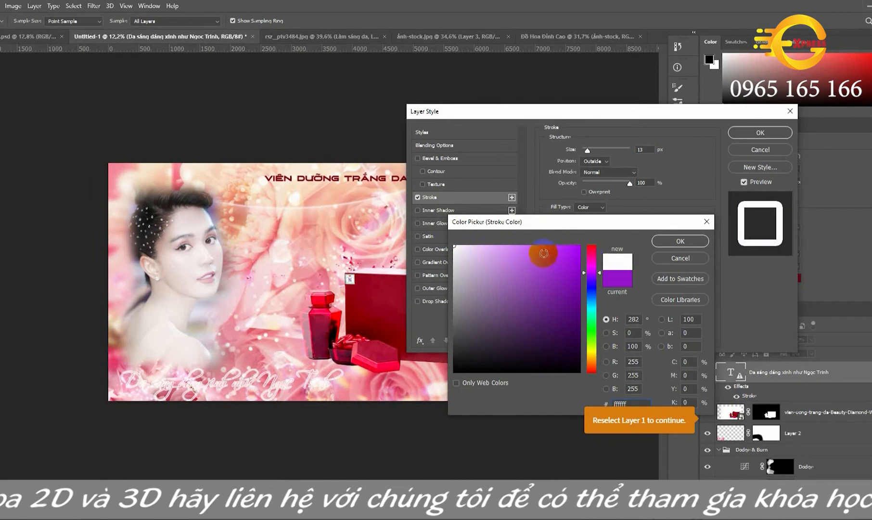
left_click(544, 253)
left_click(591, 284)
left_click(680, 241)
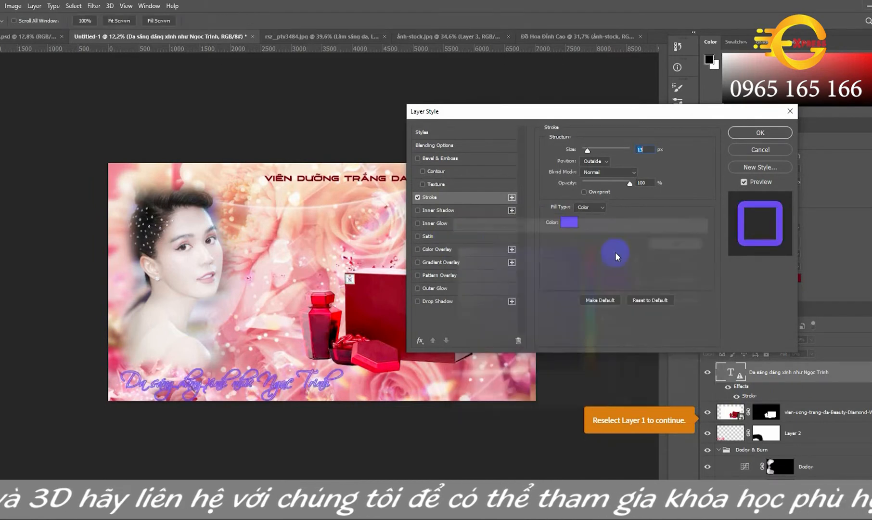
Step: Add Bevel & Emboss with a preset Contour to the tagline, using Outer Bevel, Chisel Hard and 625% depth
left_click(435, 171)
left_click(588, 154)
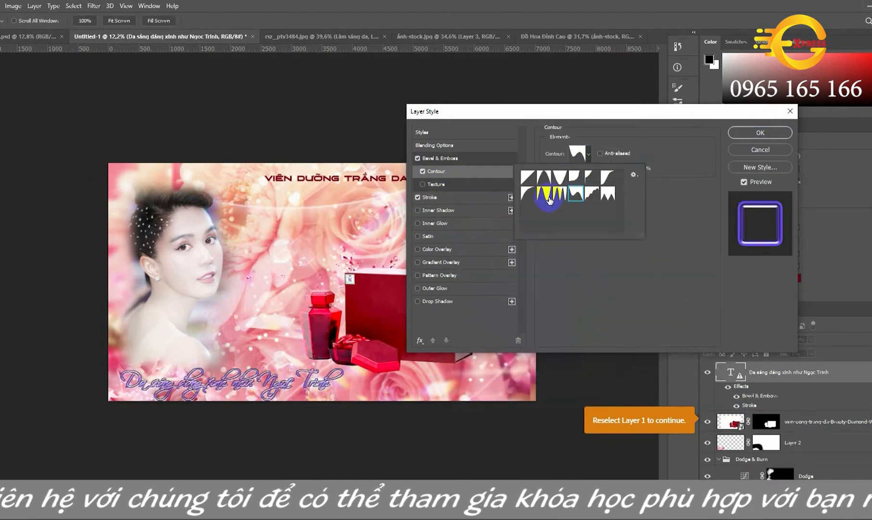
left_click(540, 194)
left_click(462, 158)
left_click_drag(614, 171, 628, 176)
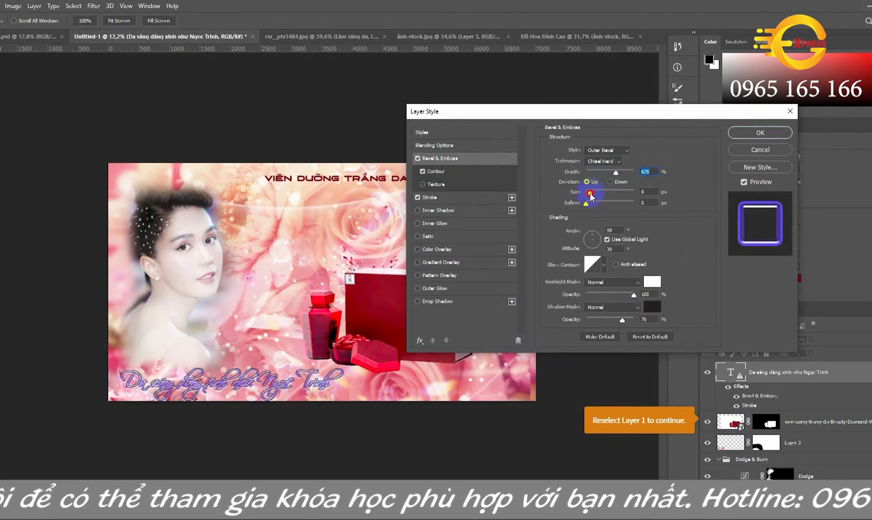
left_click(754, 137)
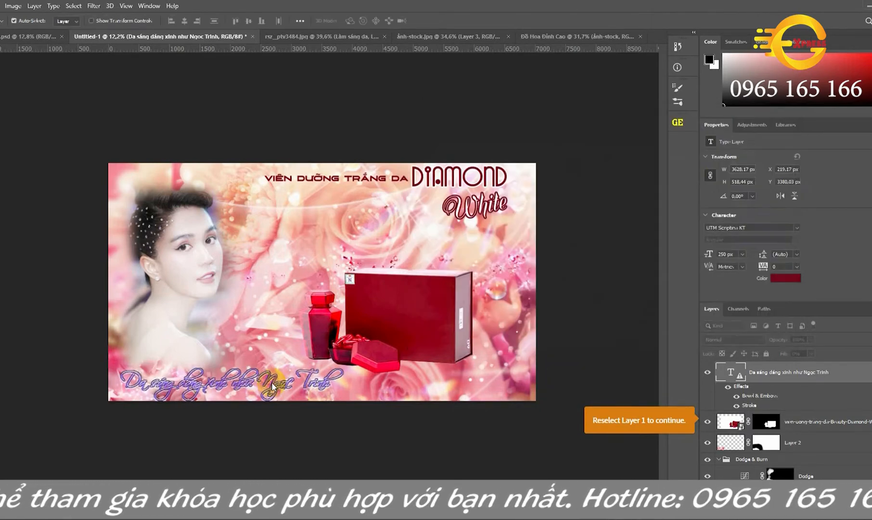
Step: Shift the tagline slightly left, and place logo.png as an embedded object above the product layer, between the portrait and the box
mouse_move(275, 392)
left_mouse_down()
mouse_move(278, 378)
mouse_move(270, 380)
left_mouse_up()
left_click(412, 312)
left_click(0, 6)
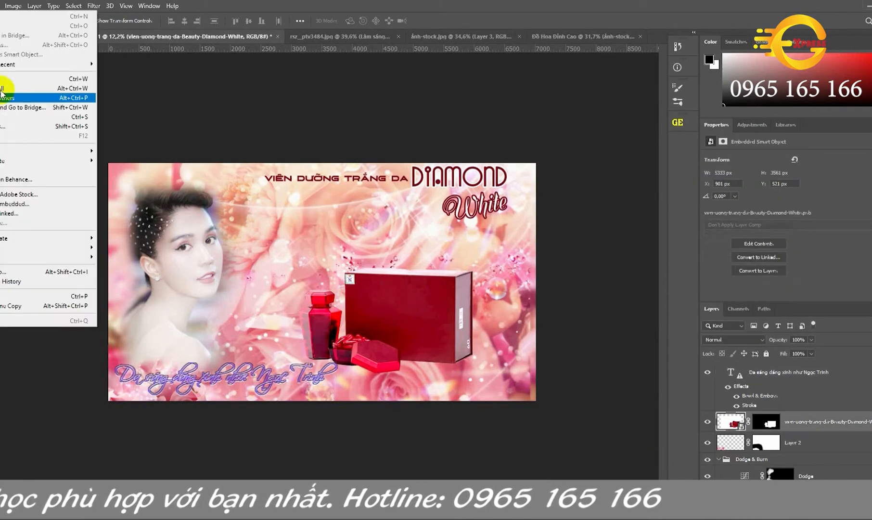
left_click(5, 204)
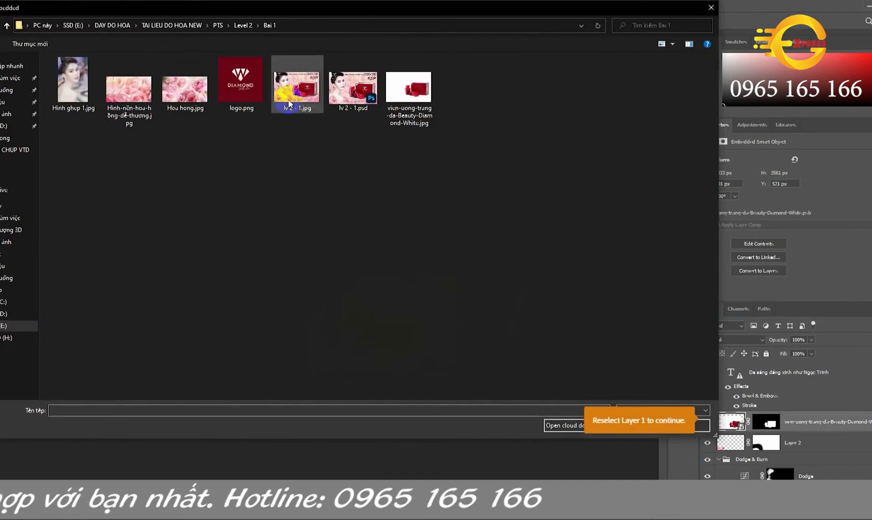
double_click(298, 84)
left_click_drag(330, 289, 310, 255)
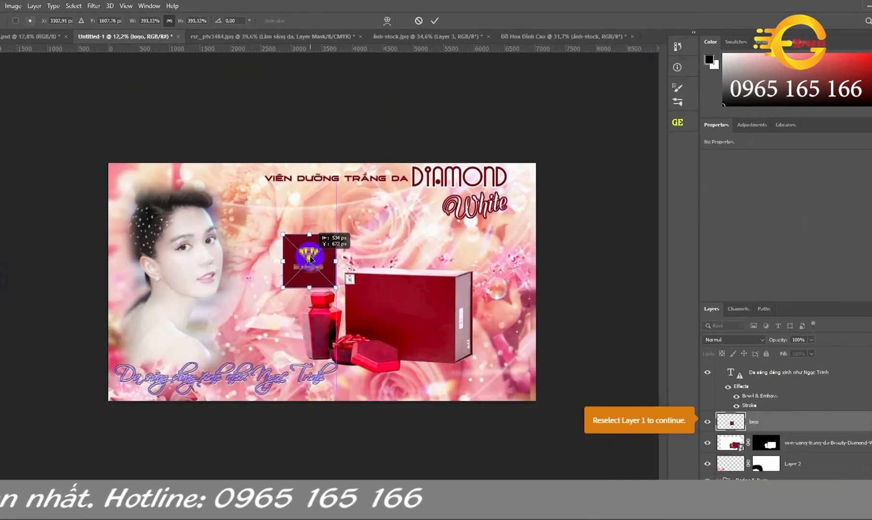
key("Return")
Step: Select the logo's dark red background with the Magic Wand and hide it with an inverted layer mask
scroll(316, 272, "up", 6)
key("w")
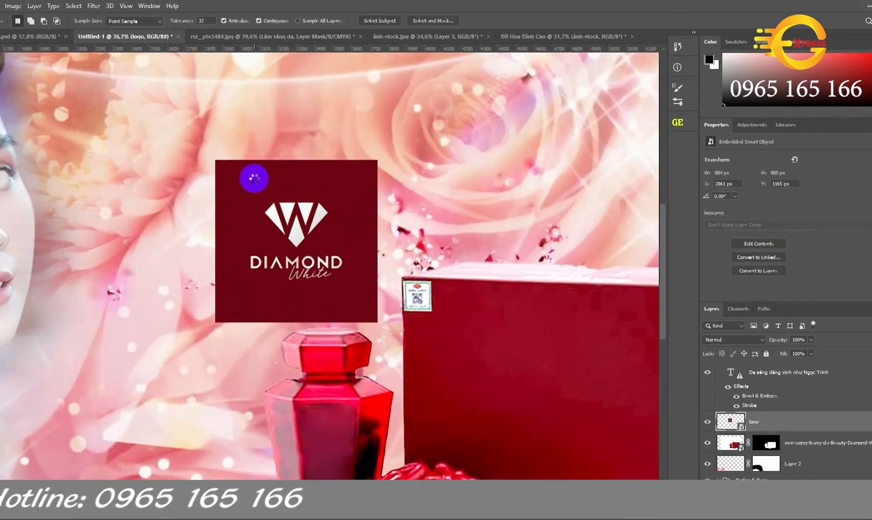
scroll(306, 242, "up", 8)
left_click(357, 283)
scroll(358, 285, "down", 5)
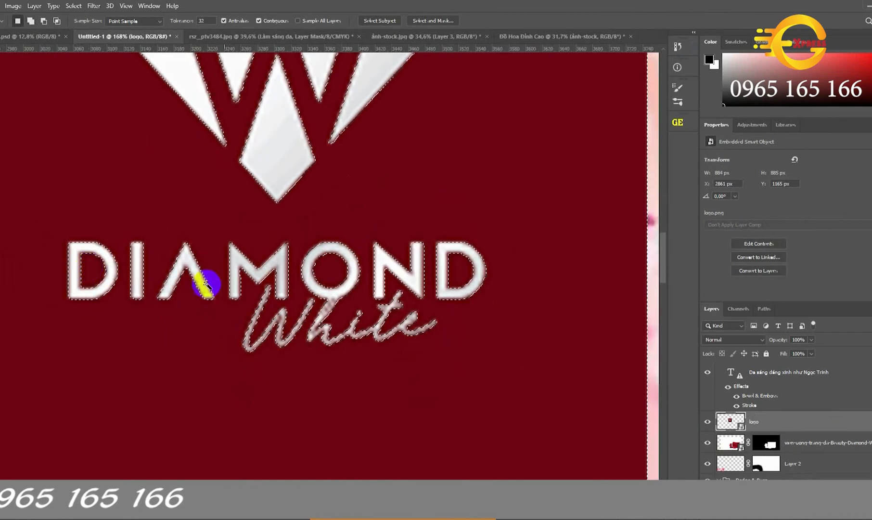
left_click(788, 486)
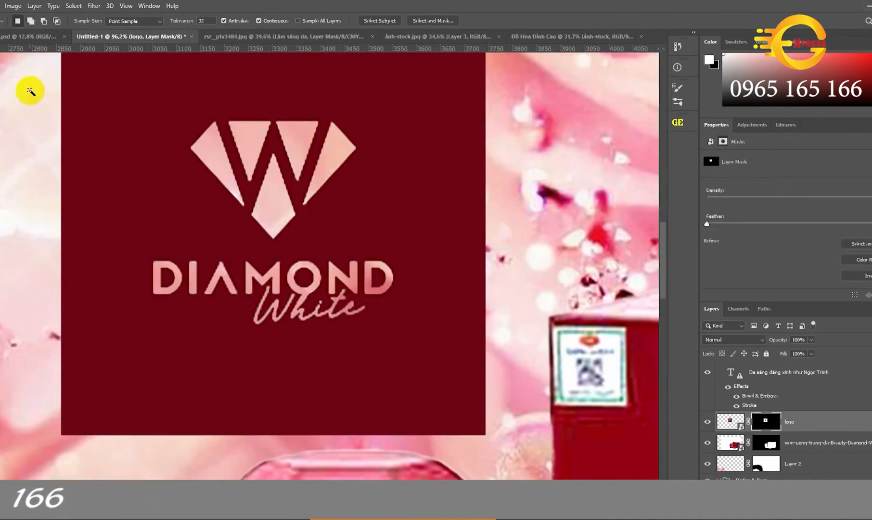
key("ctrl+i")
key("v")
scroll(332, 293, "down", 4)
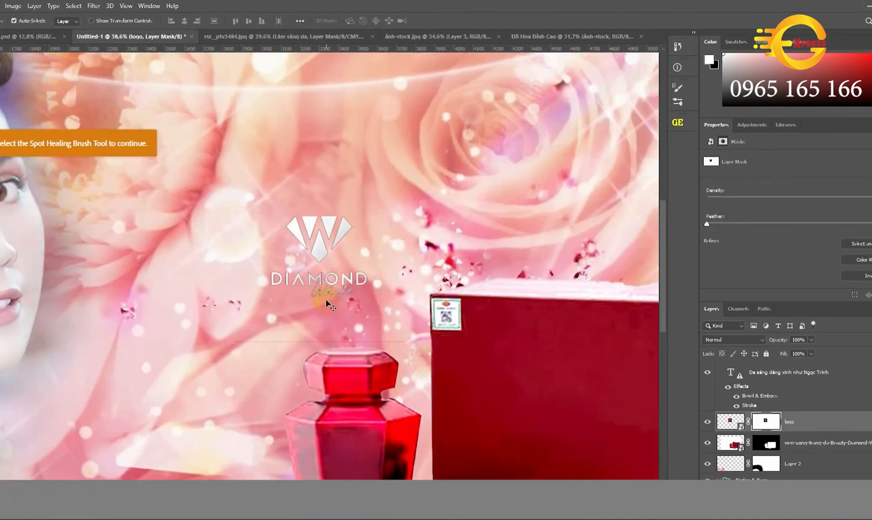
Step: Remove the stray line below the logo on its layer mask using a rectangular selection
key("m")
left_click_drag(220, 329, 417, 350)
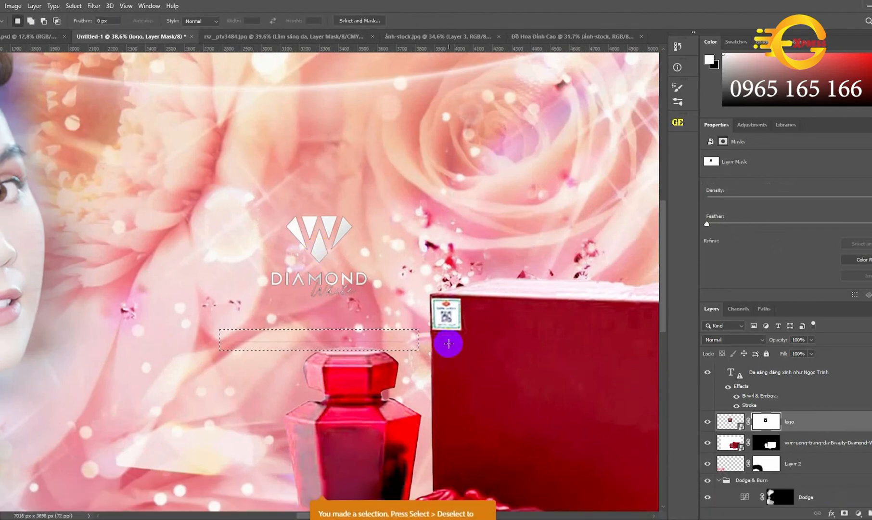
key("ctrl+d")
key("v")
scroll(360, 260, "down", 3)
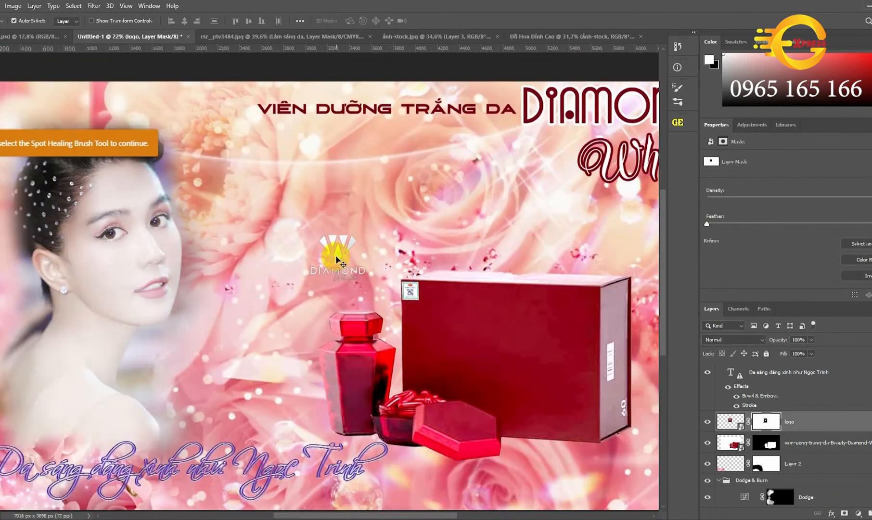
Step: Move the logo onto the front of the red box, enlarge it to about 132% and rotate it about 2° to match
left_click_drag(336, 256, 442, 328)
scroll(495, 355, "up", 2)
key("ctrl+t")
left_click_drag(368, 396, 335, 427)
left_click_drag(508, 257, 554, 234)
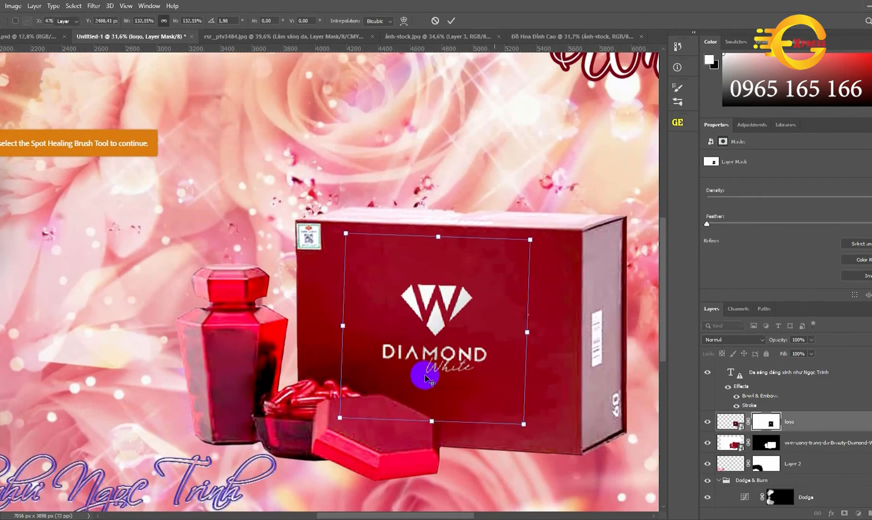
key("Return")
Step: Create a new empty layer directly above the product layer
scroll(426, 379, "down", 1)
left_click(447, 340)
scroll(447, 340, "down", 2)
left_click(574, 403)
left_click(808, 443)
left_click(869, 512)
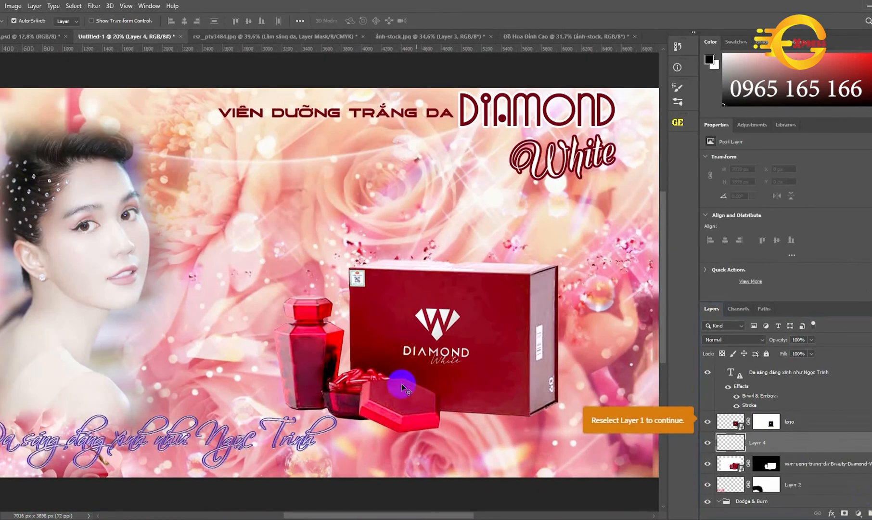
Step: Rasterize the masked logo layer and try converting it to a smart object
scroll(402, 388, "up", 3)
left_click(730, 419)
right_click(789, 421)
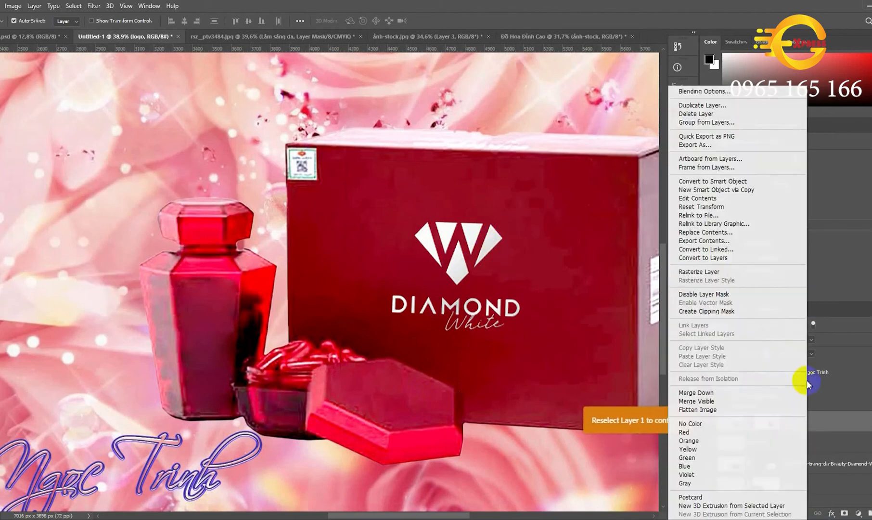
left_click(711, 273)
right_click(803, 425)
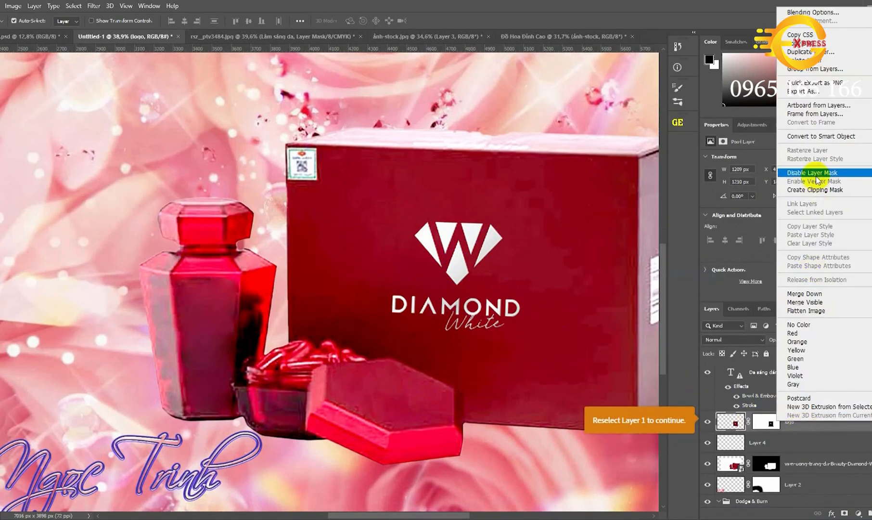
left_click(823, 141)
Step: Lasso the leftover area around the box logo's upper and left edges and hide it on the logo's mask
left_click(766, 423)
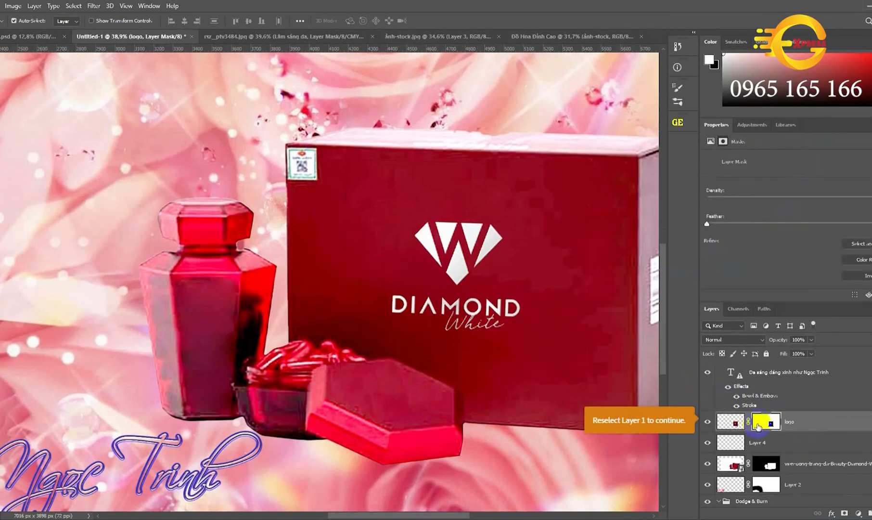
key("l")
mouse_move(545, 187)
left_mouse_down()
mouse_move(589, 176)
mouse_move(314, 343)
mouse_move(553, 193)
left_mouse_up()
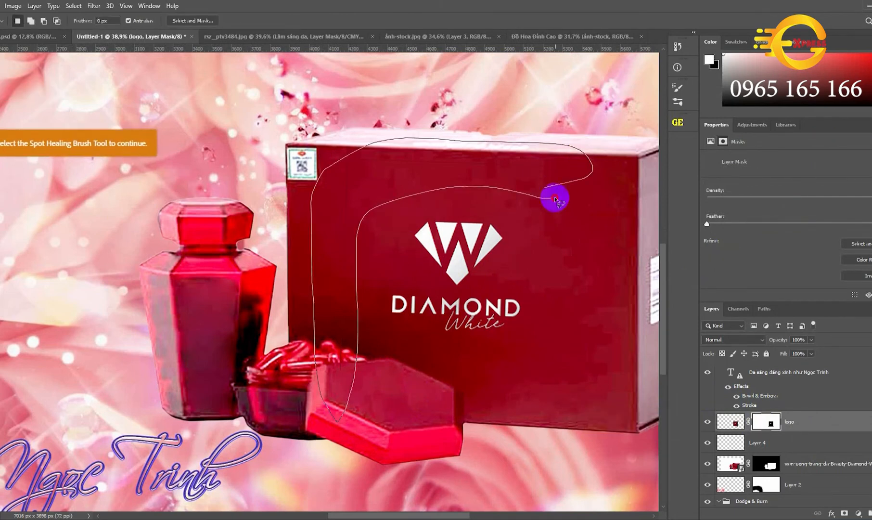
key("ctrl+d")
key("v")
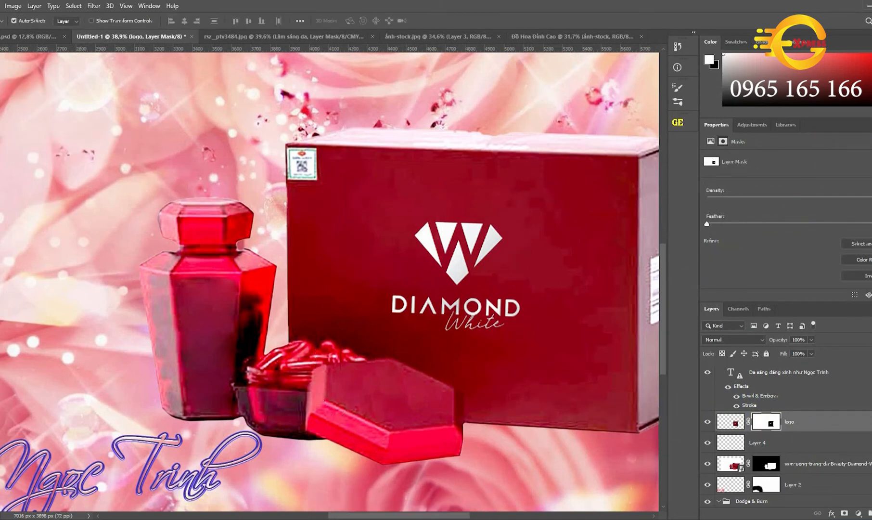
Step: Convert the masked logo to a smart object and rasterize it into a plain pixel layer
right_click(816, 421)
left_click(816, 133)
right_click(765, 422)
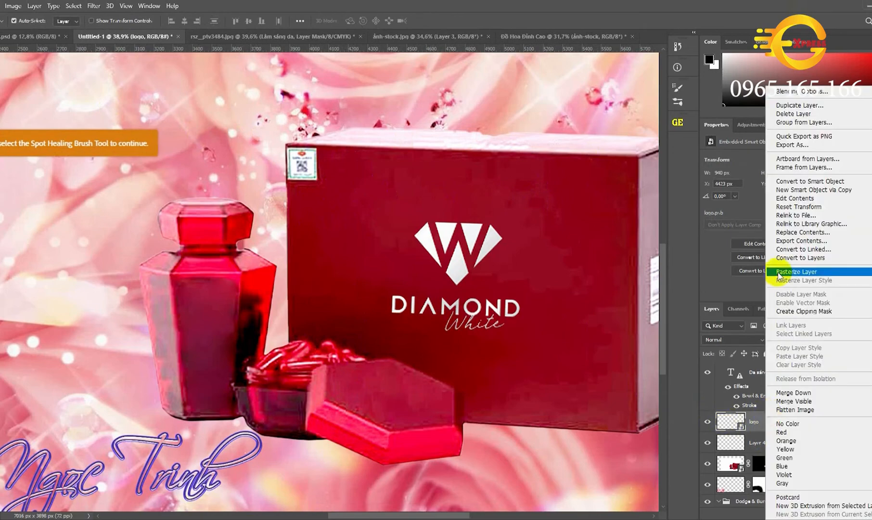
left_click(789, 275)
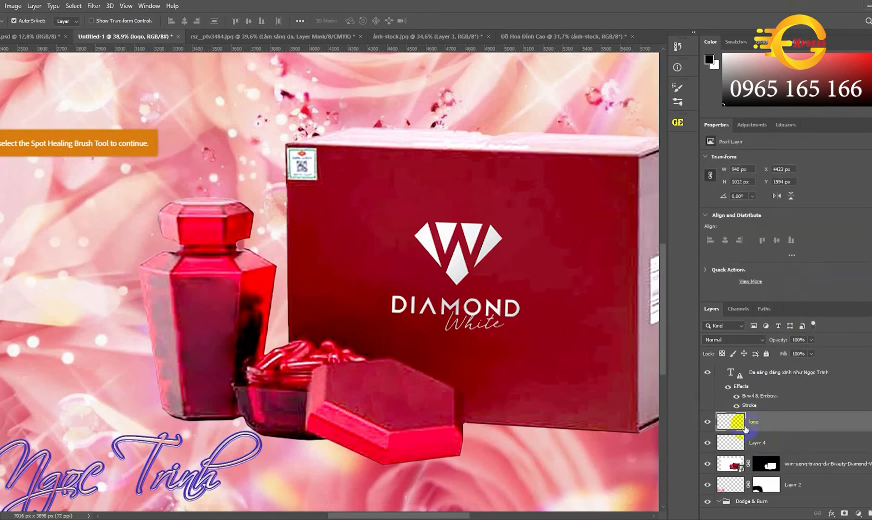
Step: On the empty Layer 4, open Vanishing Point and draw a perspective plane over the hexagonal jar lid
left_click(756, 450)
left_click(93, 6)
left_click(115, 111)
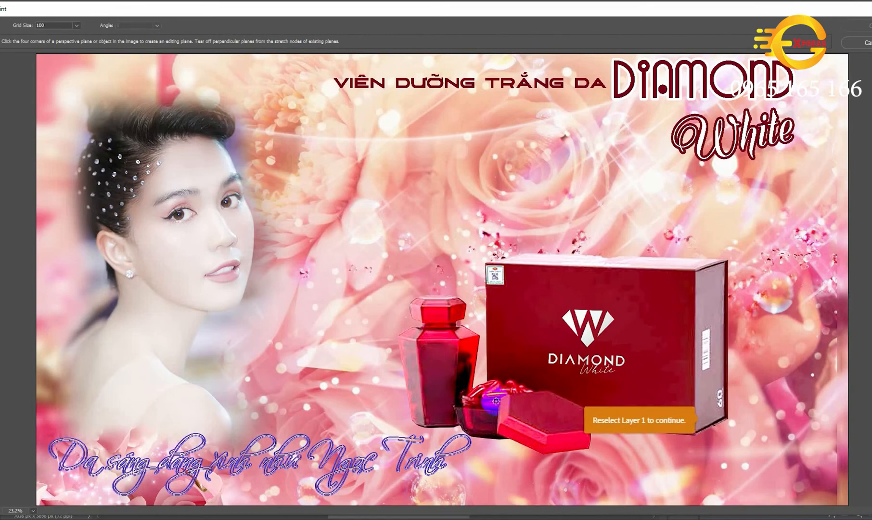
left_click(541, 382)
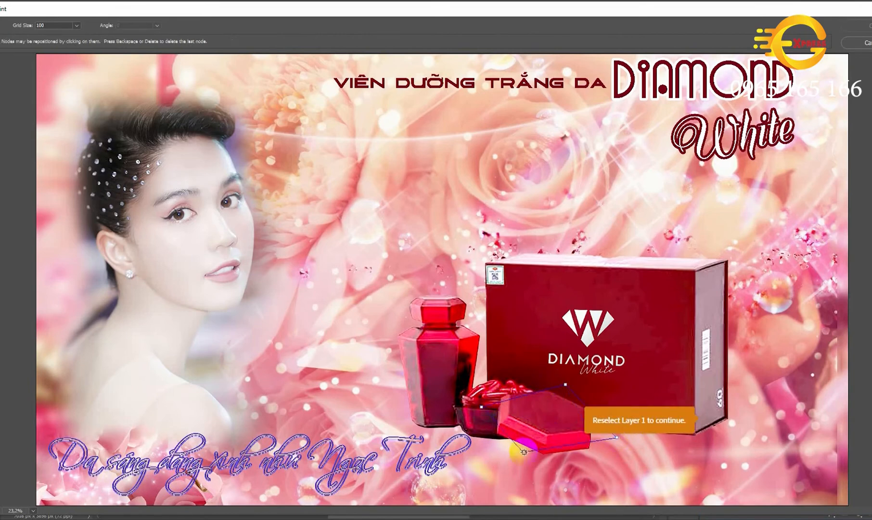
left_click_drag(566, 385, 563, 382)
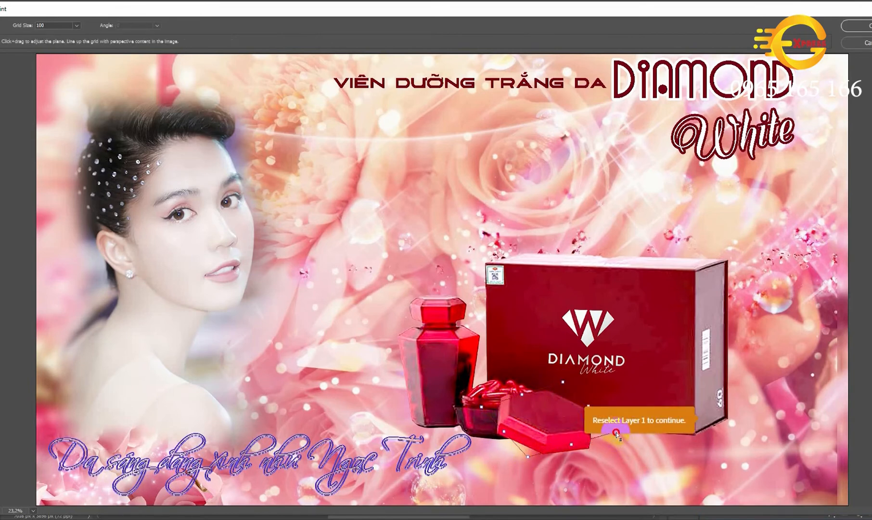
Step: Paste the logo into Vanishing Point, scale and position it on the lid's plane, and apply the filter
key("ctrl+v")
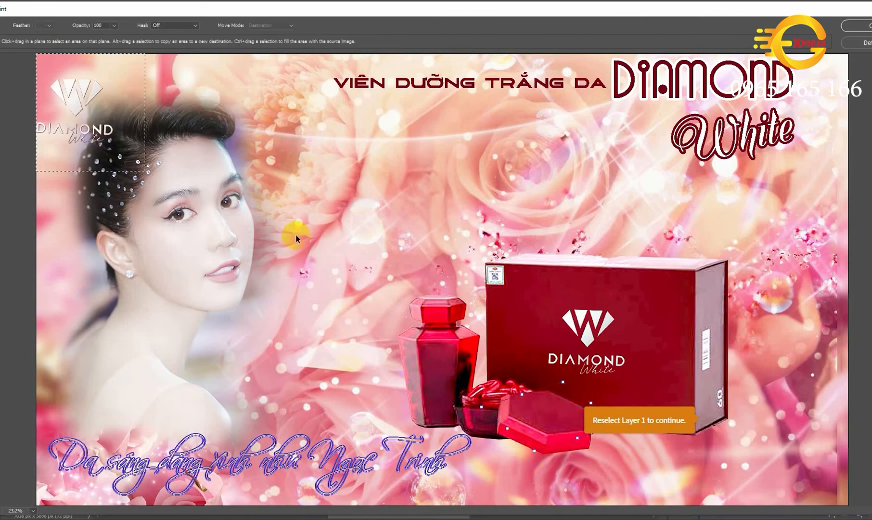
left_click_drag(73, 98, 538, 446)
key("t")
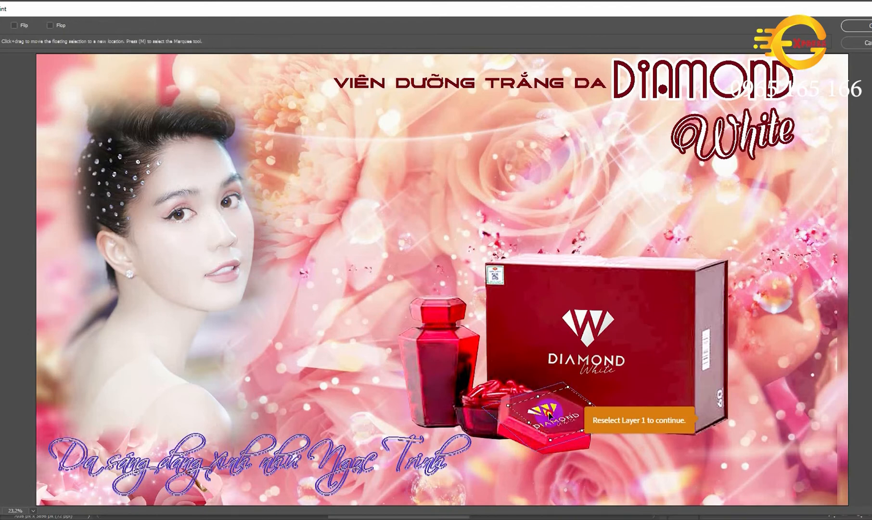
left_click_drag(548, 411, 544, 410)
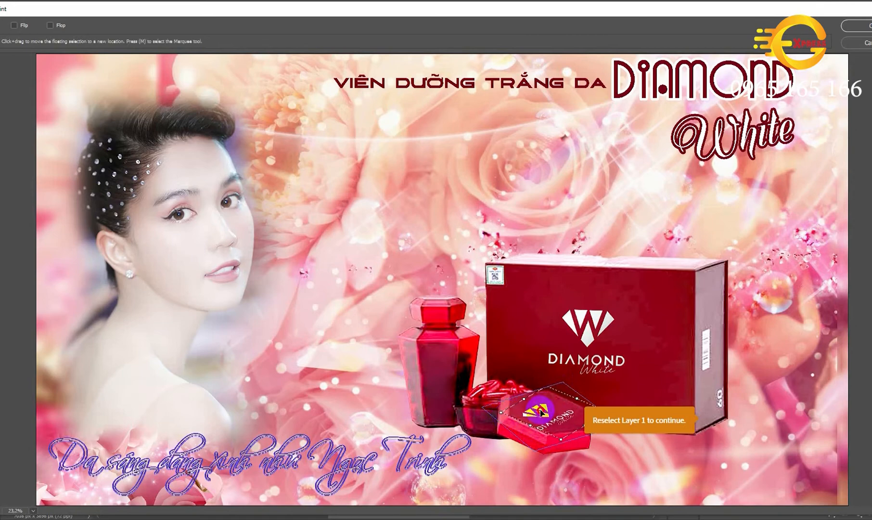
key("Return")
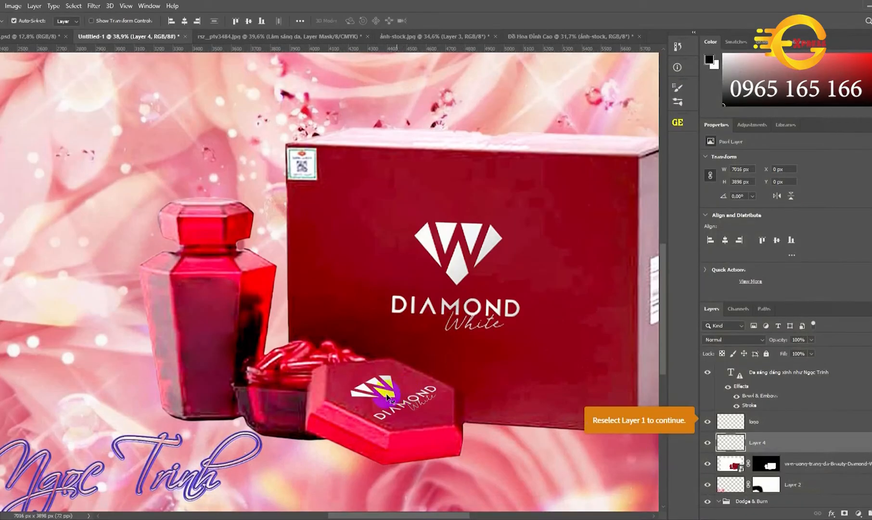
right_click(781, 441)
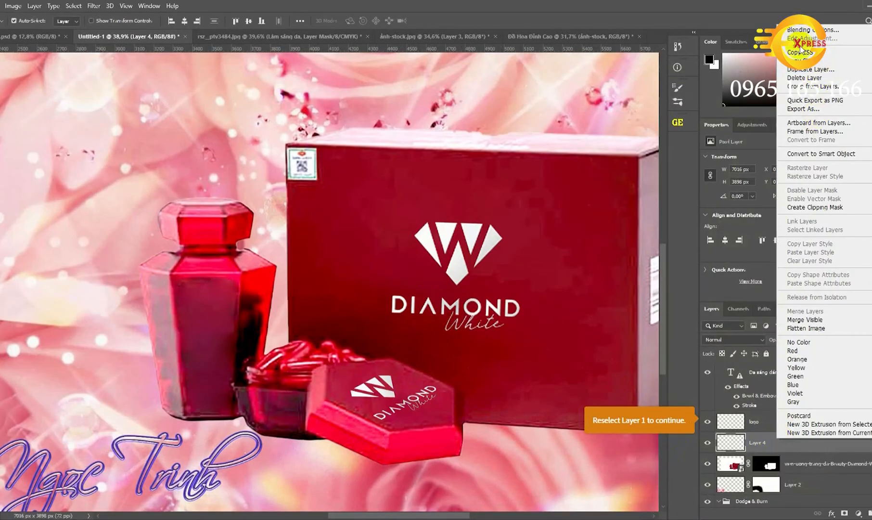
left_click(813, 29)
left_click(436, 171)
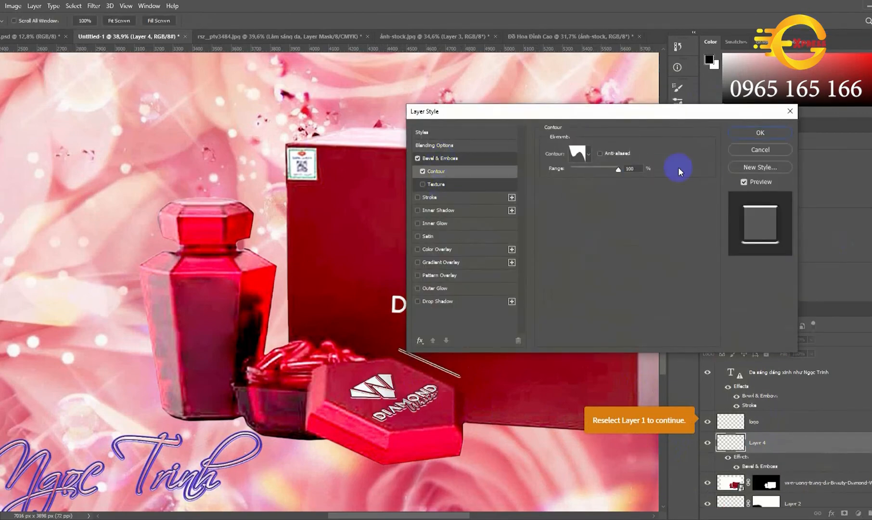
key("Escape")
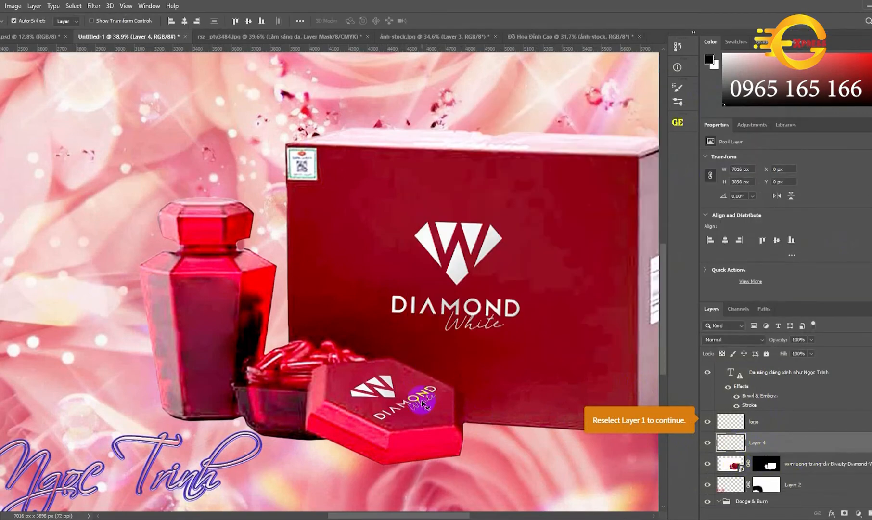
Step: Add Bevel & Emboss with Contour to the lid logo, using Outer Bevel, Chisel Hard, 230% depth and 8 px size
right_click(809, 446)
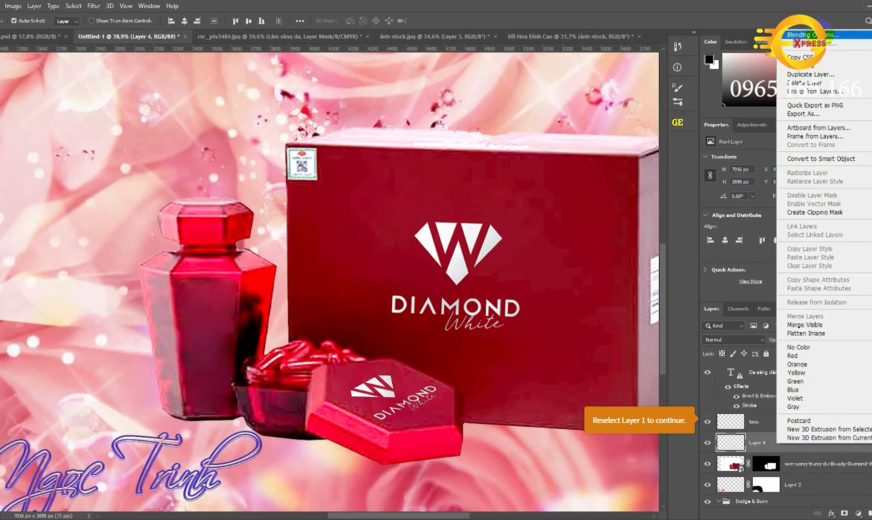
left_click(813, 29)
left_click(435, 171)
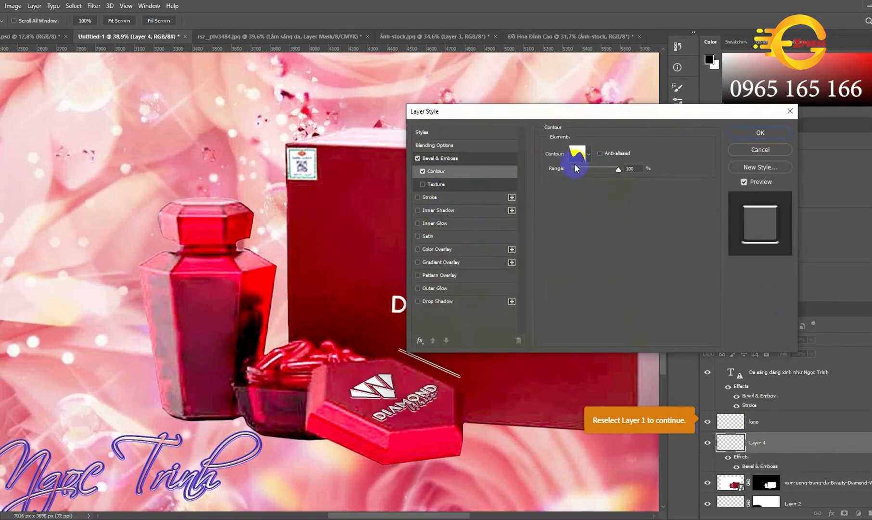
left_click(513, 159)
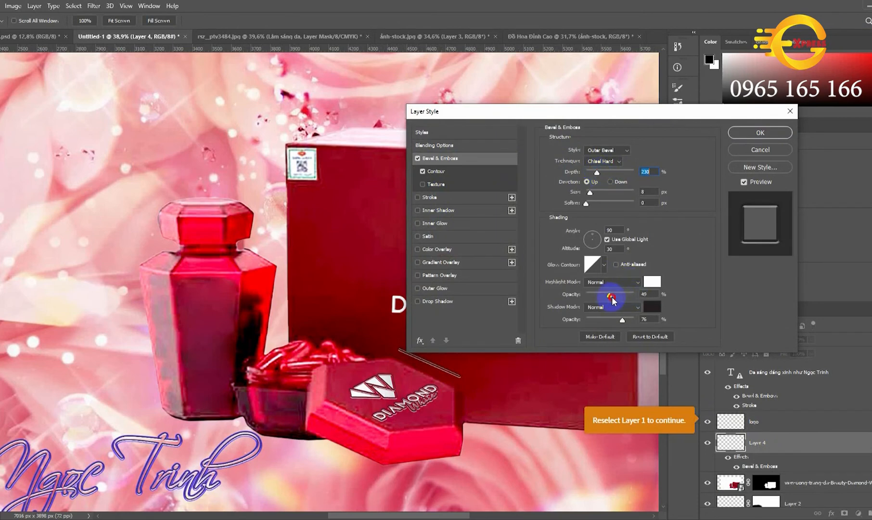
left_click(739, 154)
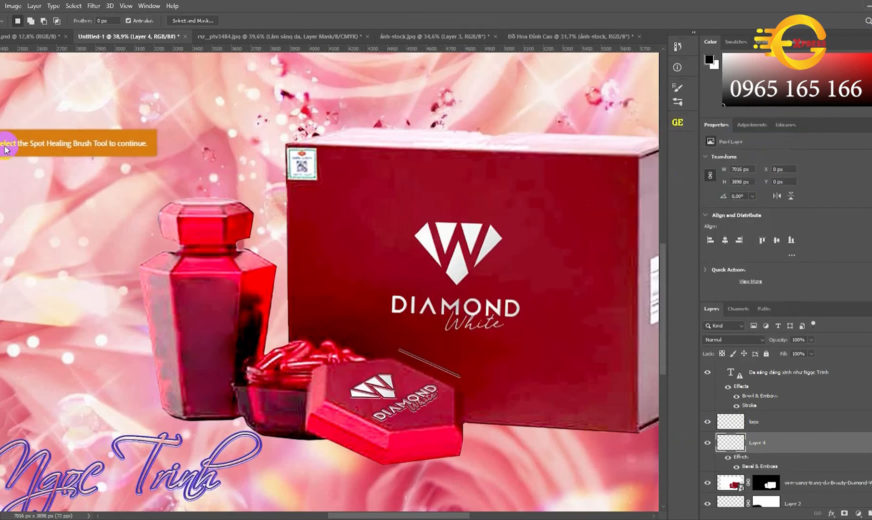
Step: Lasso and delete the stray line above the jar lid on Layer 4
left_click_drag(411, 352, 432, 351)
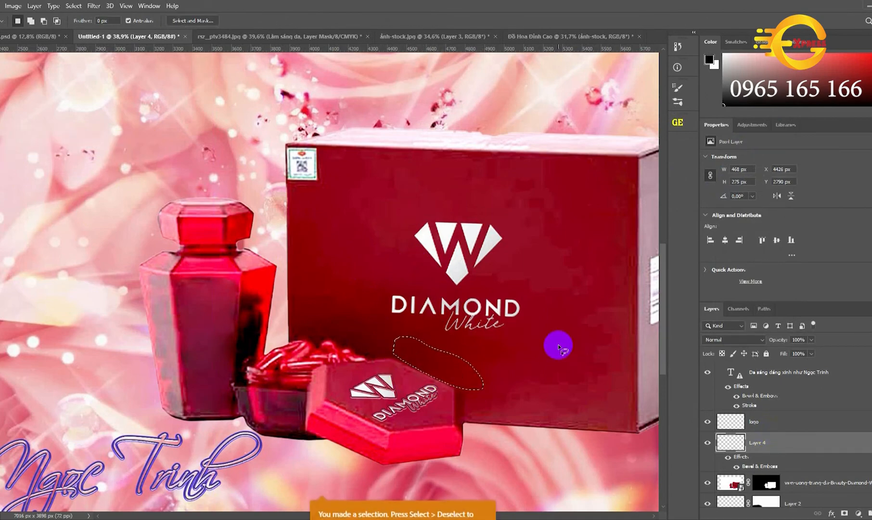
key("ctrl+d")
key("v")
Step: Copy the lid logo's layer style and paste it onto the box's logo layer
right_click(773, 447)
left_click(807, 255)
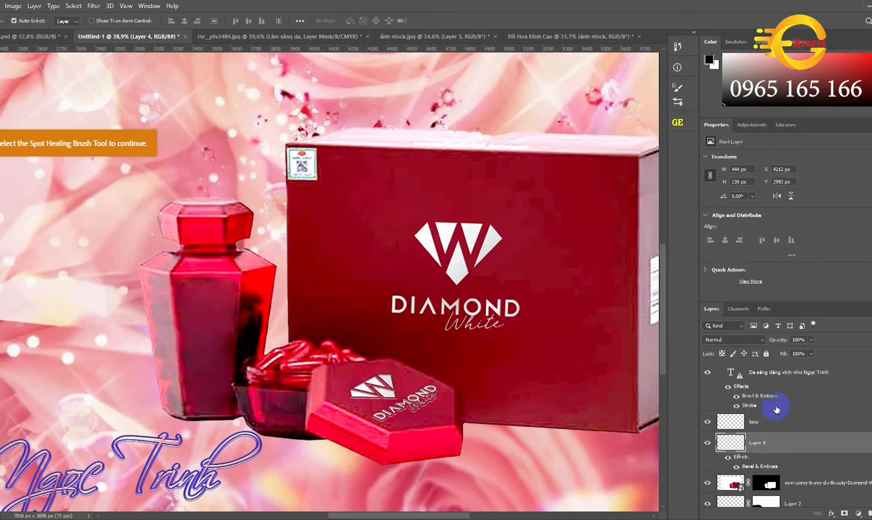
left_click(756, 422)
right_click(757, 424)
left_click(792, 243)
key("l")
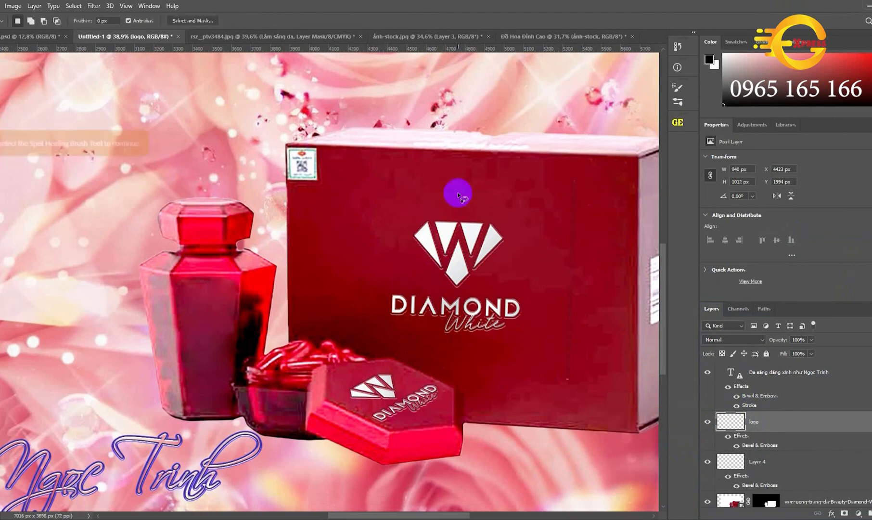
Step: Select and delete the stray mark near the box's upper-right corner on the logo layer, and clear the selection
mouse_move(597, 143)
left_mouse_down()
mouse_move(586, 157)
mouse_move(563, 429)
mouse_move(606, 158)
left_mouse_up()
key("Delete")
key("ctrl+d")
key("v")
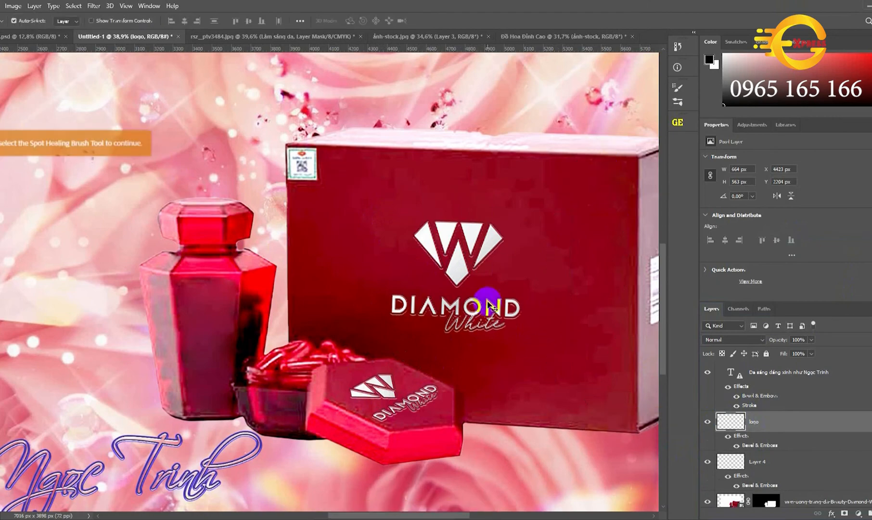
Step: Duplicate the box's logo layer, raise the copy above the slogan text layer, and move it to the banner's upper-left area
right_click(769, 425)
left_click_drag(755, 423, 870, 512)
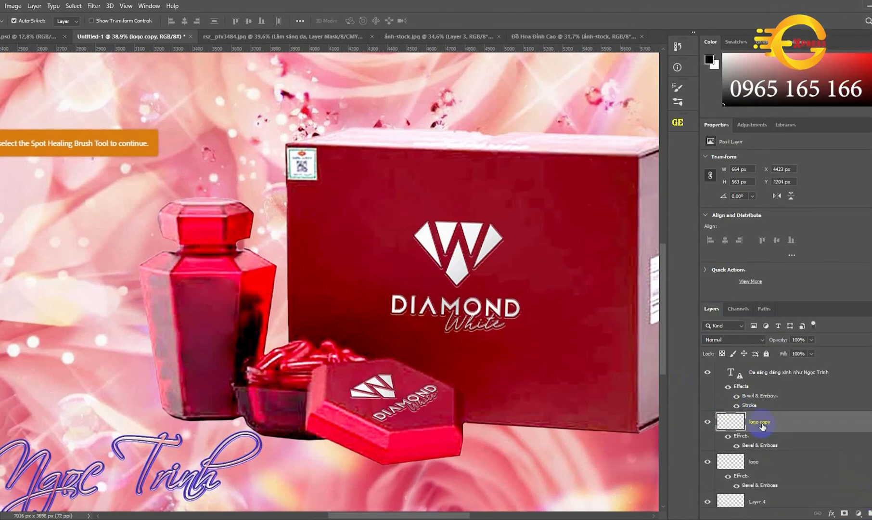
key("ctrl+]")
scroll(452, 322, "down", 5)
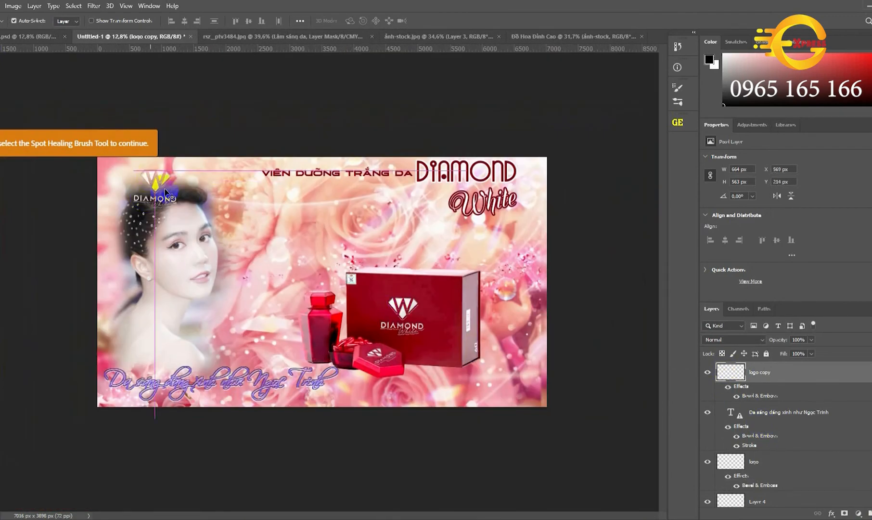
Step: Enlarge the logo copy to about 1119 px wide and place it beside the portrait's head, under the tagline's beginning
scroll(186, 214, "up", 5)
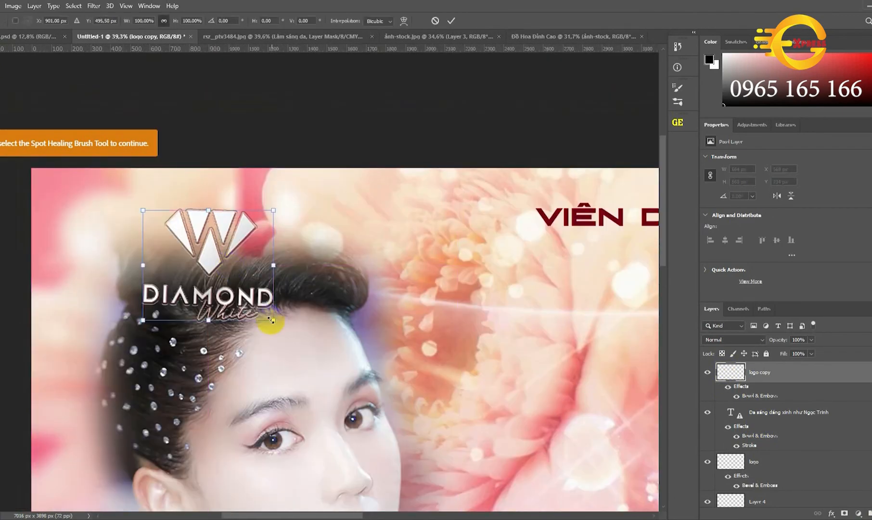
left_click_drag(272, 320, 291, 339)
scroll(291, 339, "down", 5)
left_click_drag(164, 209, 249, 195)
key("Return")
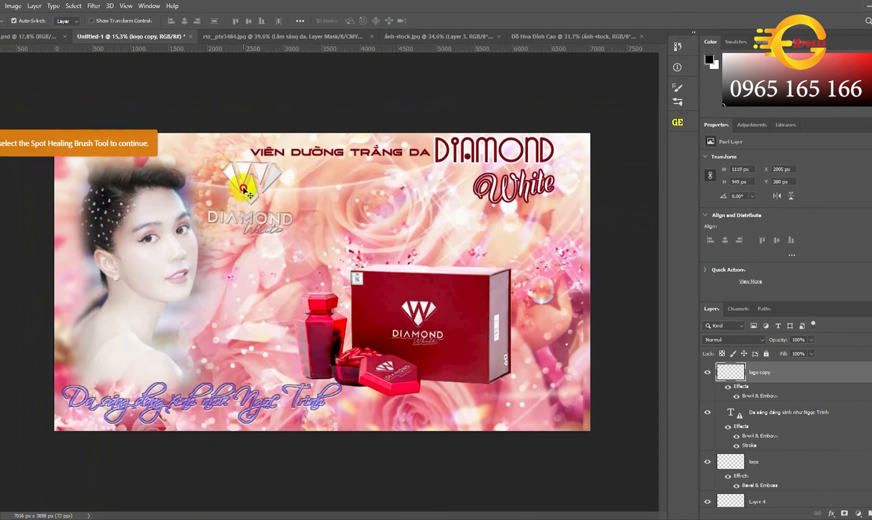
left_click(286, 195)
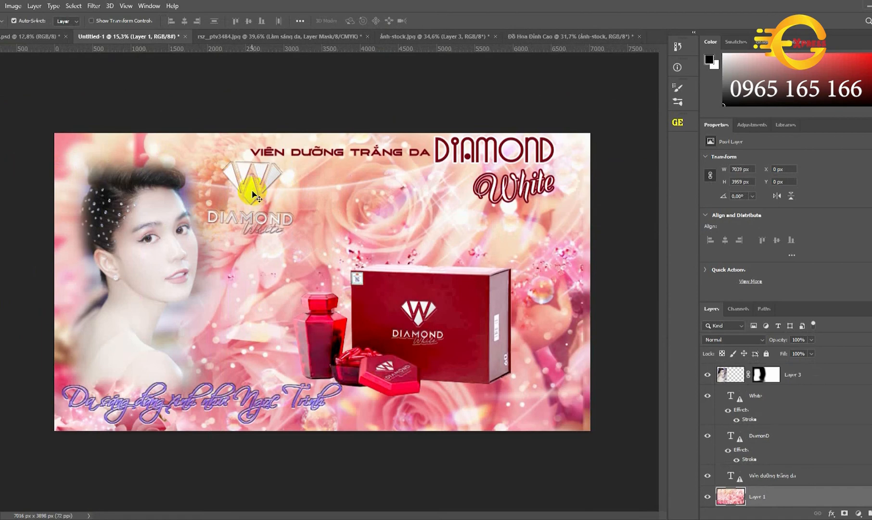
mouse_move(253, 197)
left_mouse_down()
mouse_move(106, 172)
mouse_move(230, 179)
mouse_move(260, 194)
left_mouse_up()
Step: Add a Drop Shadow to the product image layer containing the box, bottle and jar
left_click(488, 154)
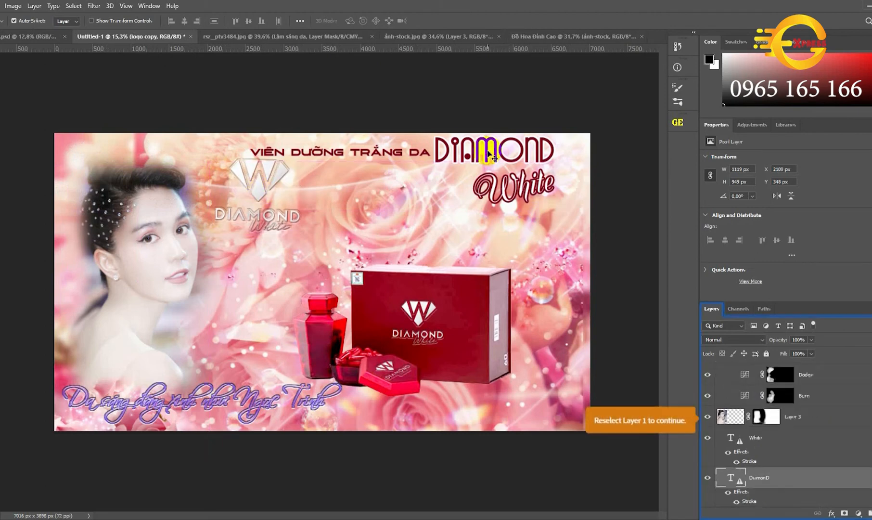
left_click(435, 314)
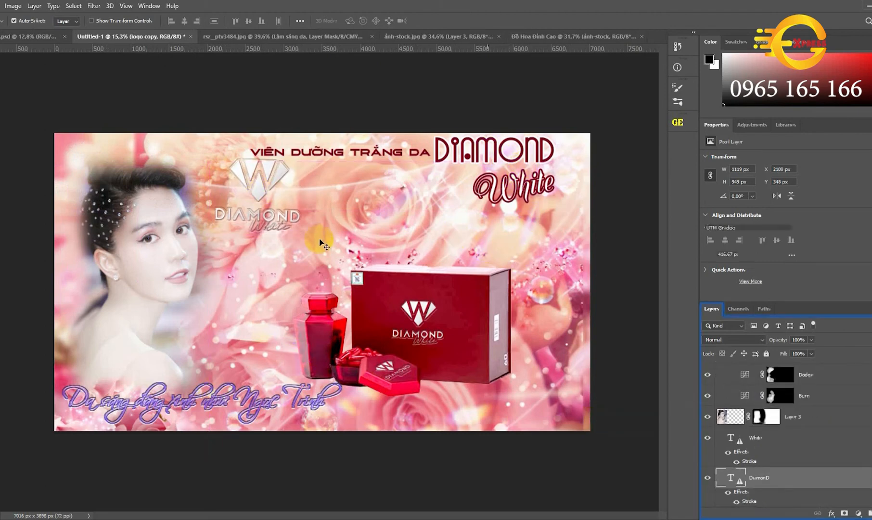
left_click(225, 403)
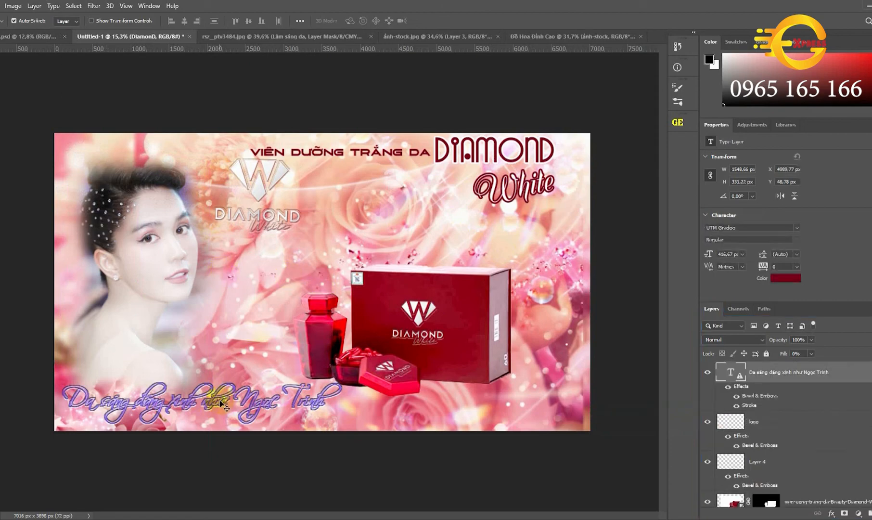
left_click(406, 371)
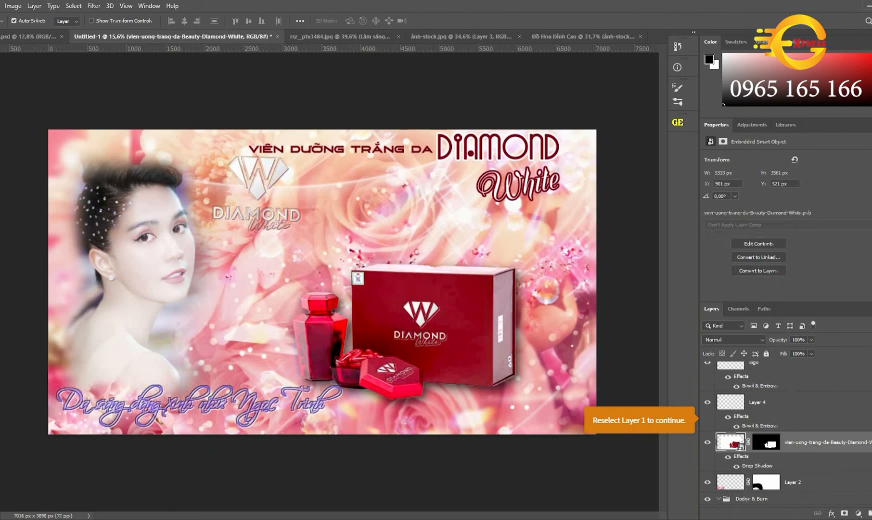
Step: With Layer 2 active, draw an elliptical selection around the base of the products and feather it by 300 pixels
key("m")
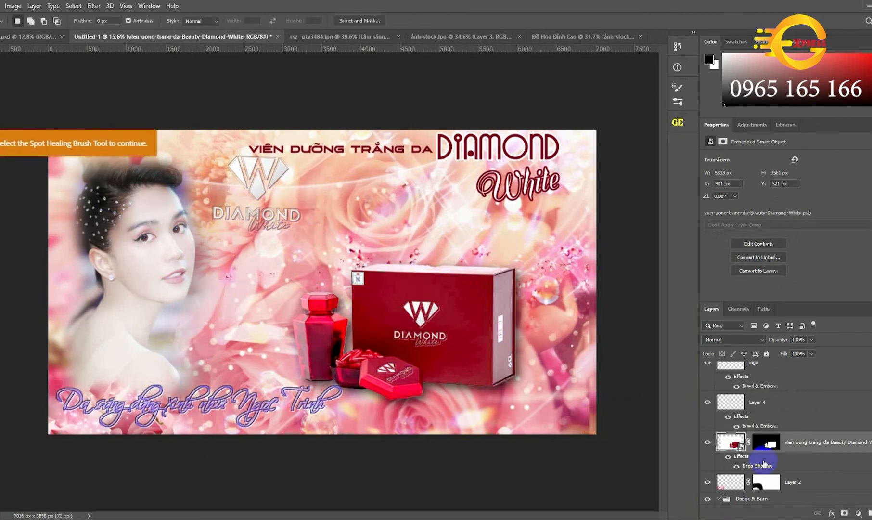
left_click(785, 483)
scroll(770, 471, "down", 1)
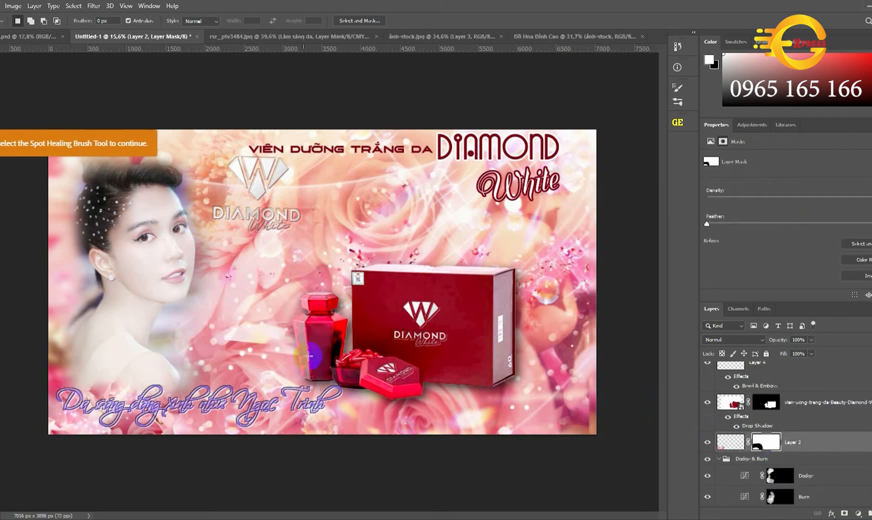
left_click_drag(298, 342, 526, 399)
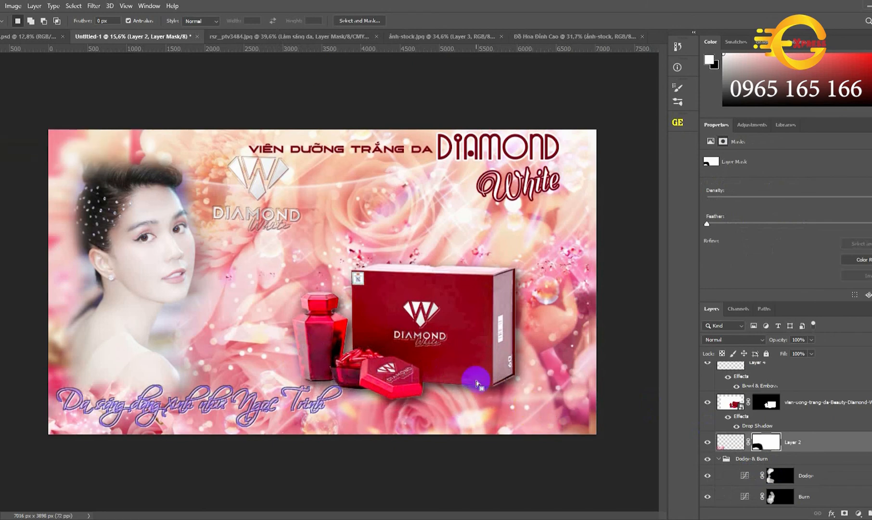
right_click(470, 377)
left_click(504, 210)
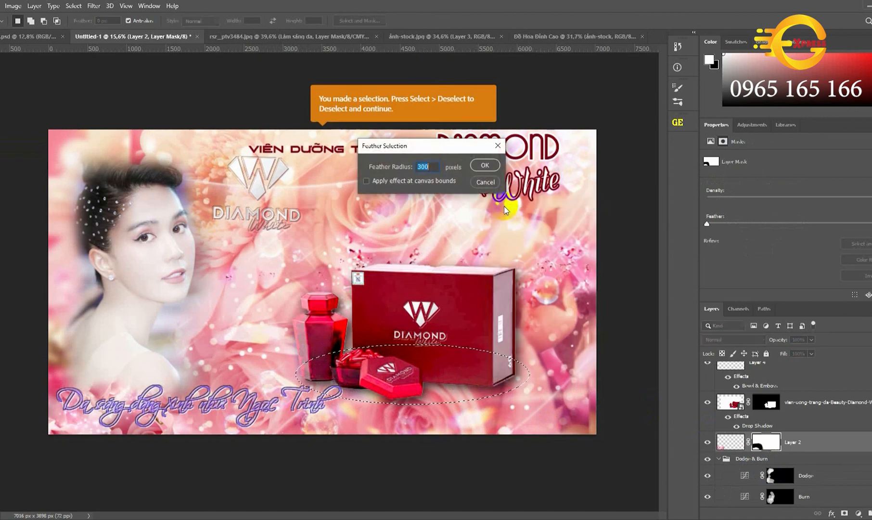
key("Return")
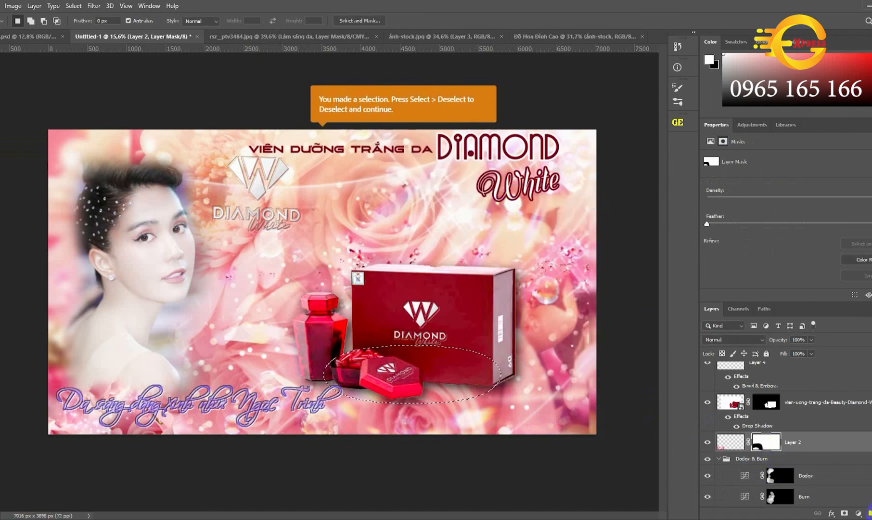
Step: Add a new layer above Layer 2, fill the feathered ellipse with black twice as a ground shadow, and deselect
left_click(871, 512)
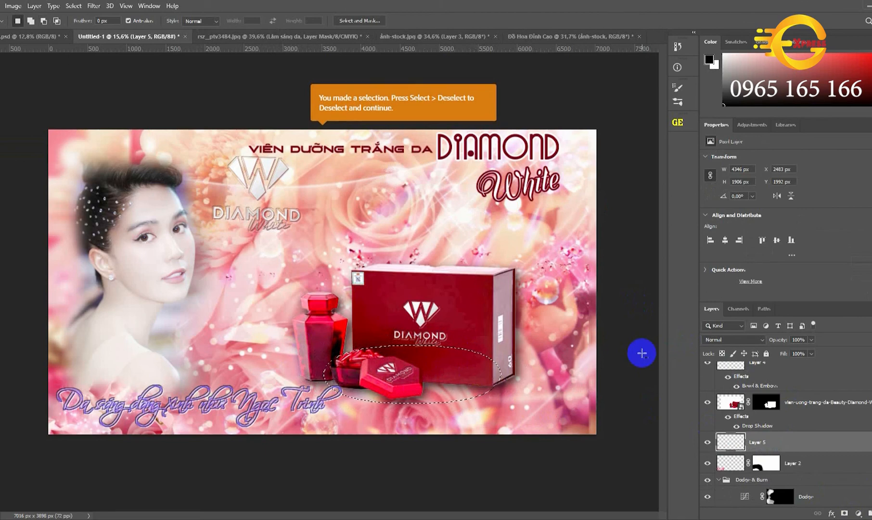
key("alt+BackSpace")
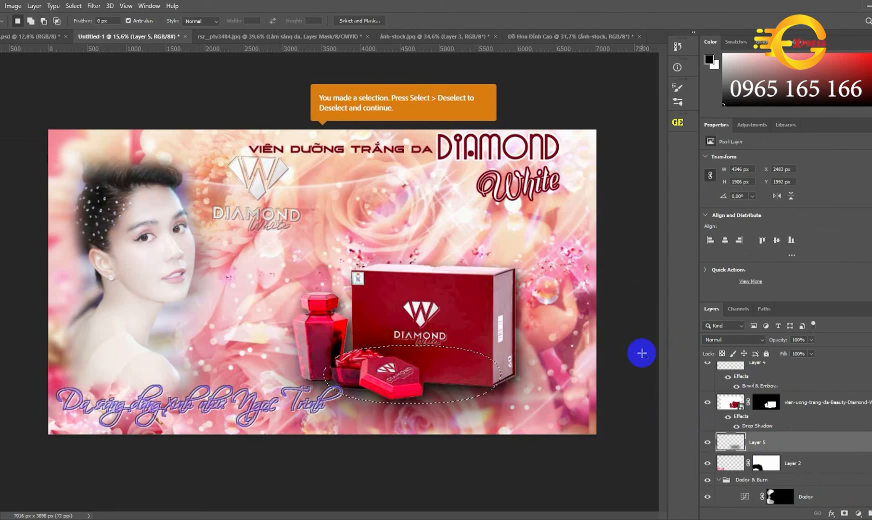
key("alt+BackSpace")
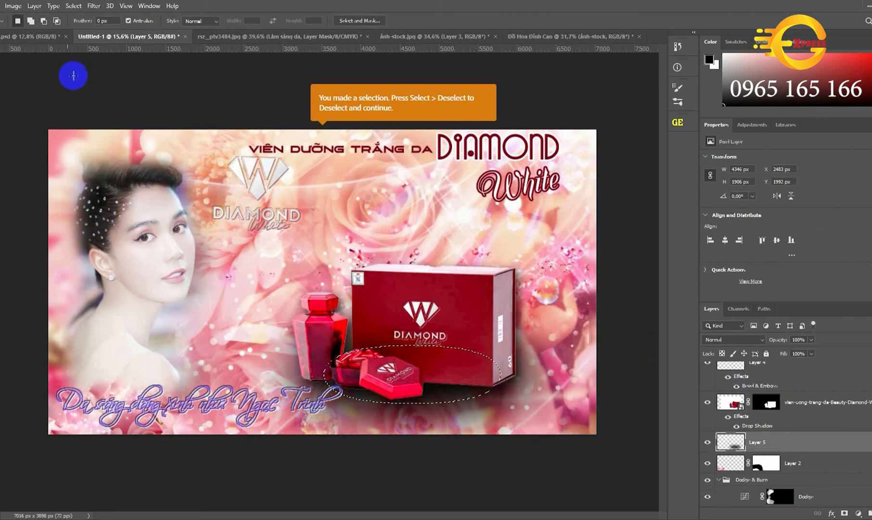
key("v")
key("ctrl+d")
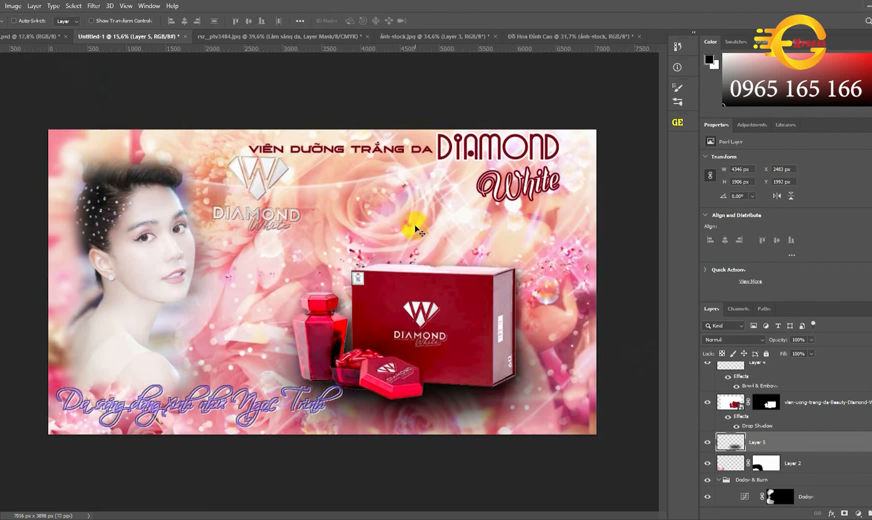
key("ctrl+minus")
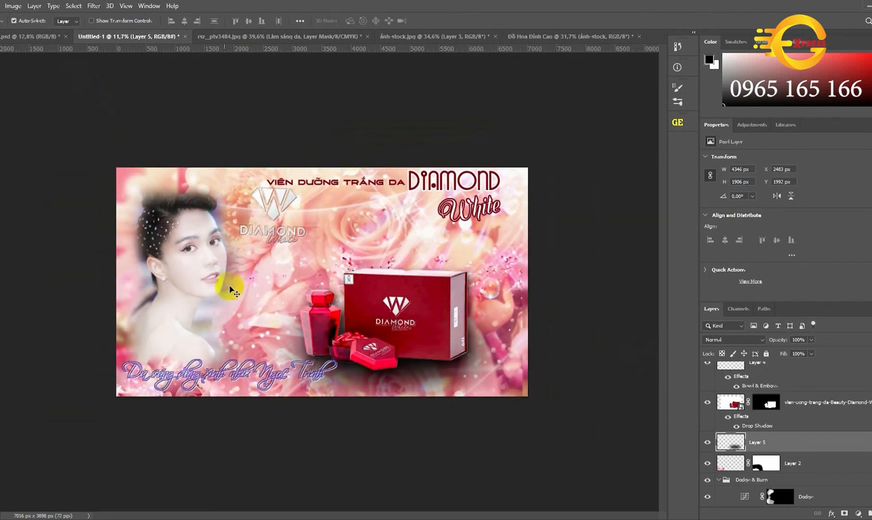
key("ctrl+plus")
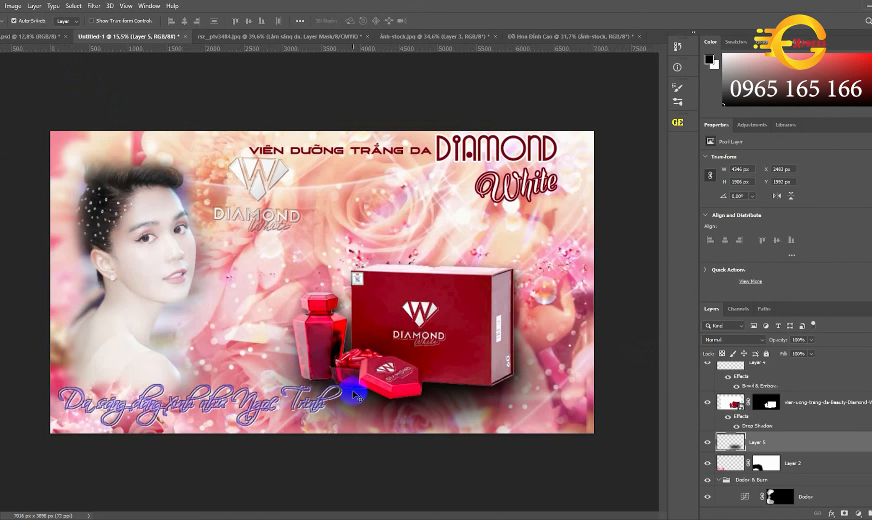
scroll(743, 447, "down", 5)
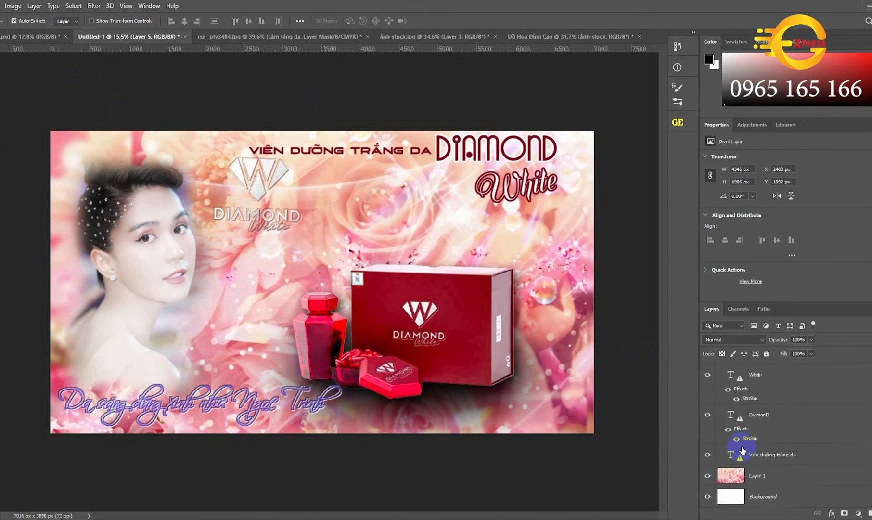